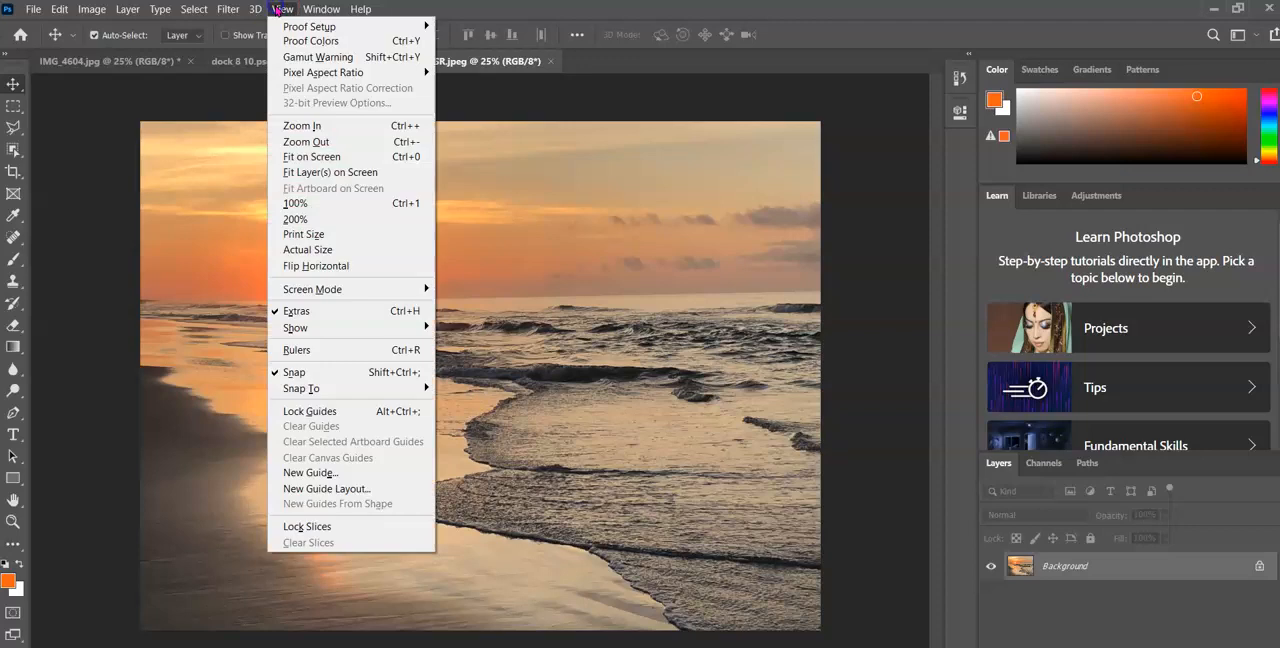
Show the rulers, try pixels as their unit, and set the unit back to inches
click(335, 358)
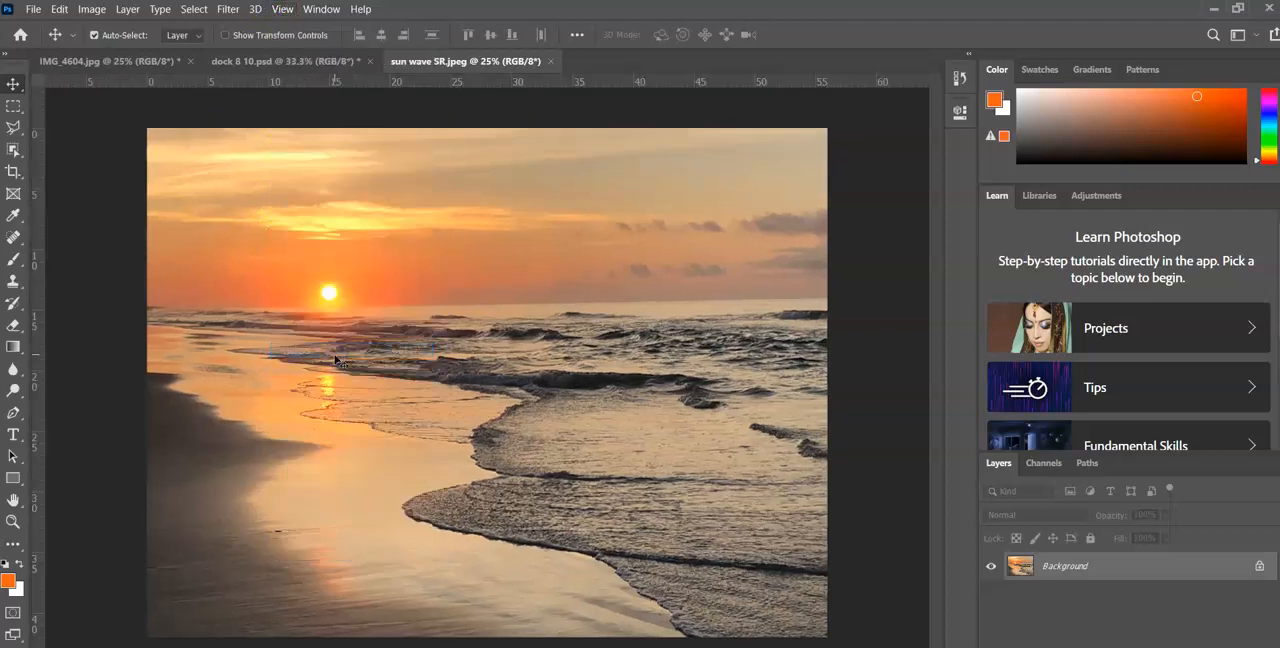
right_click(231, 88)
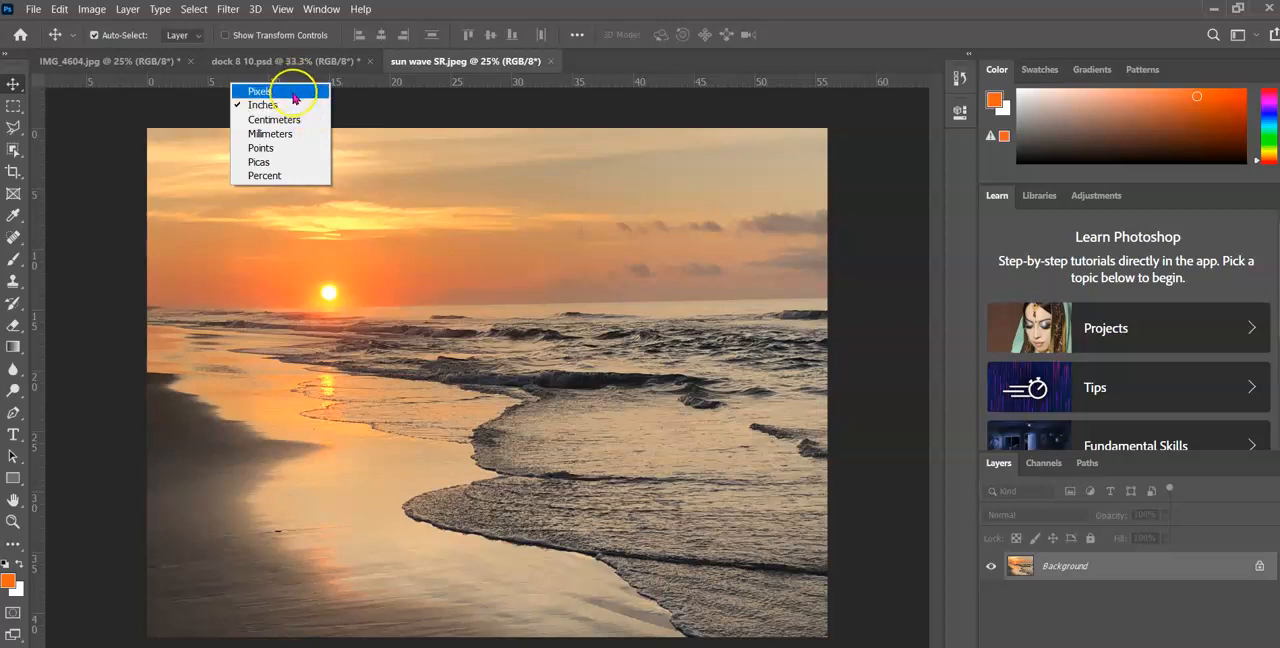
click(293, 92)
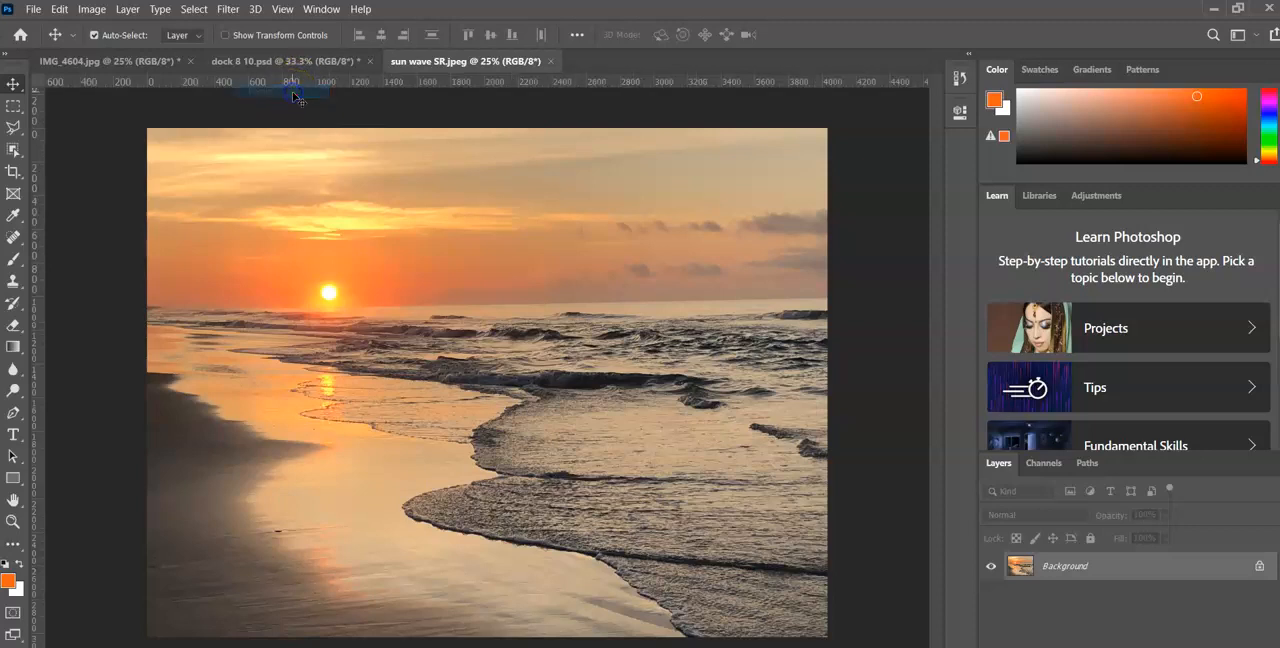
right_click(287, 85)
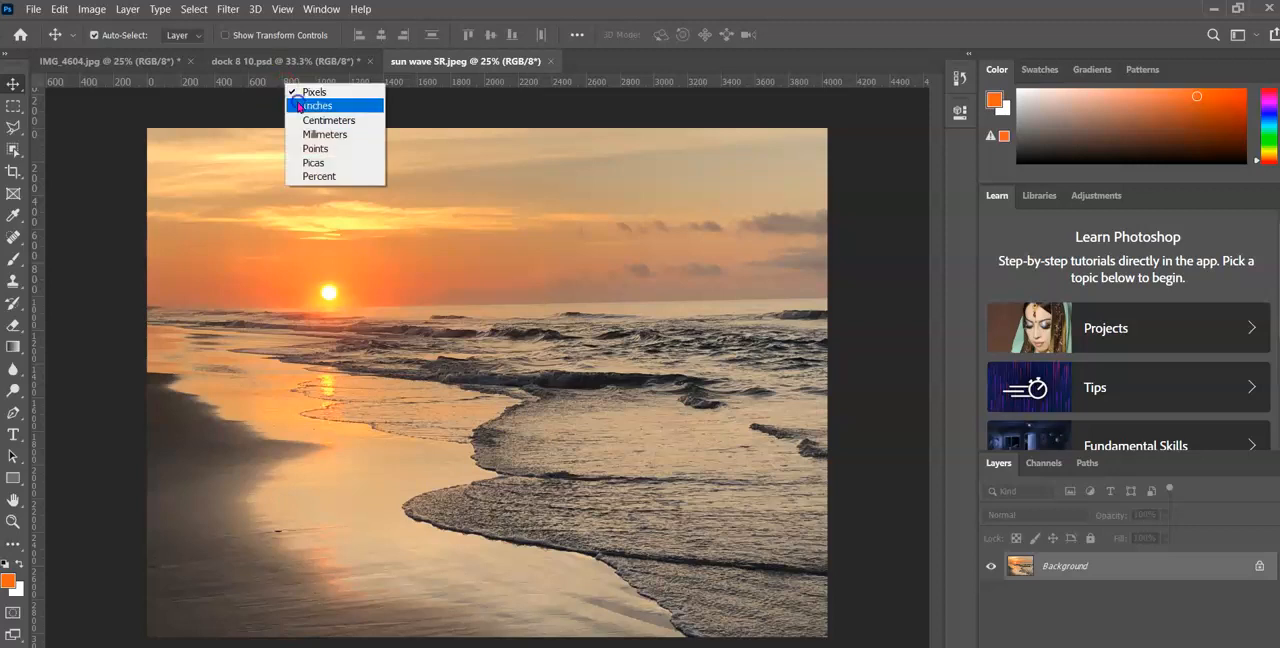
click(300, 105)
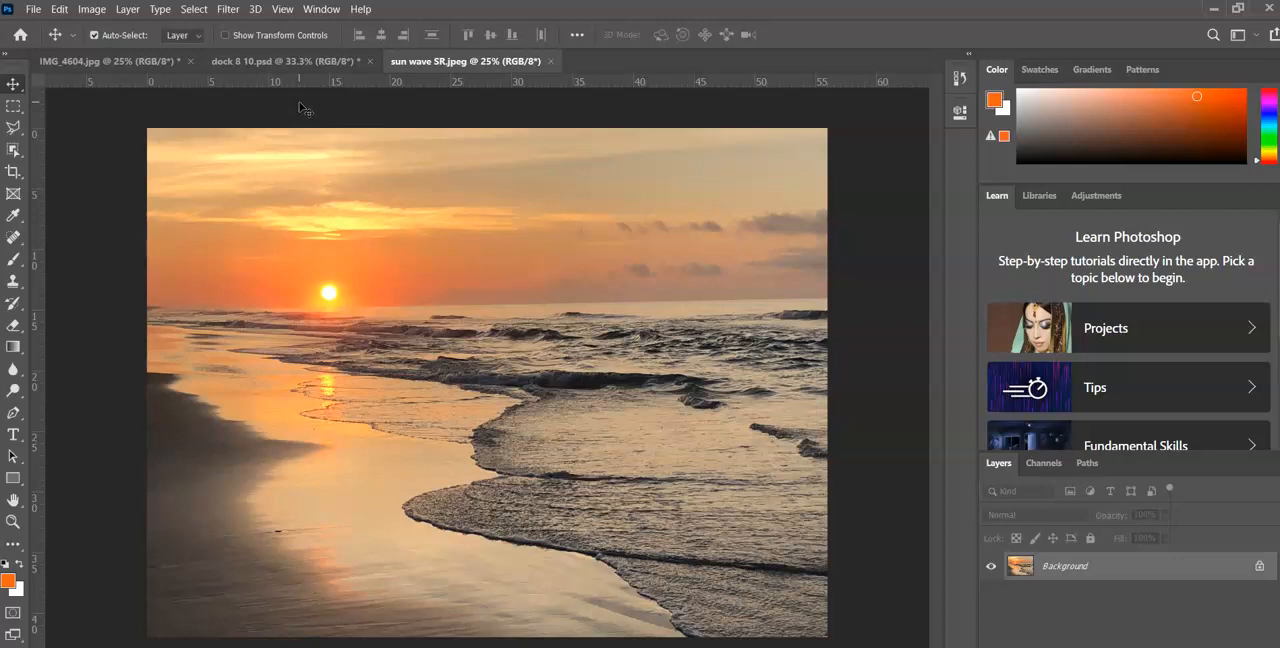
Crop the sunset image to 10 in wide by 8 in high using the W x H x Resolution setting
click(13, 171)
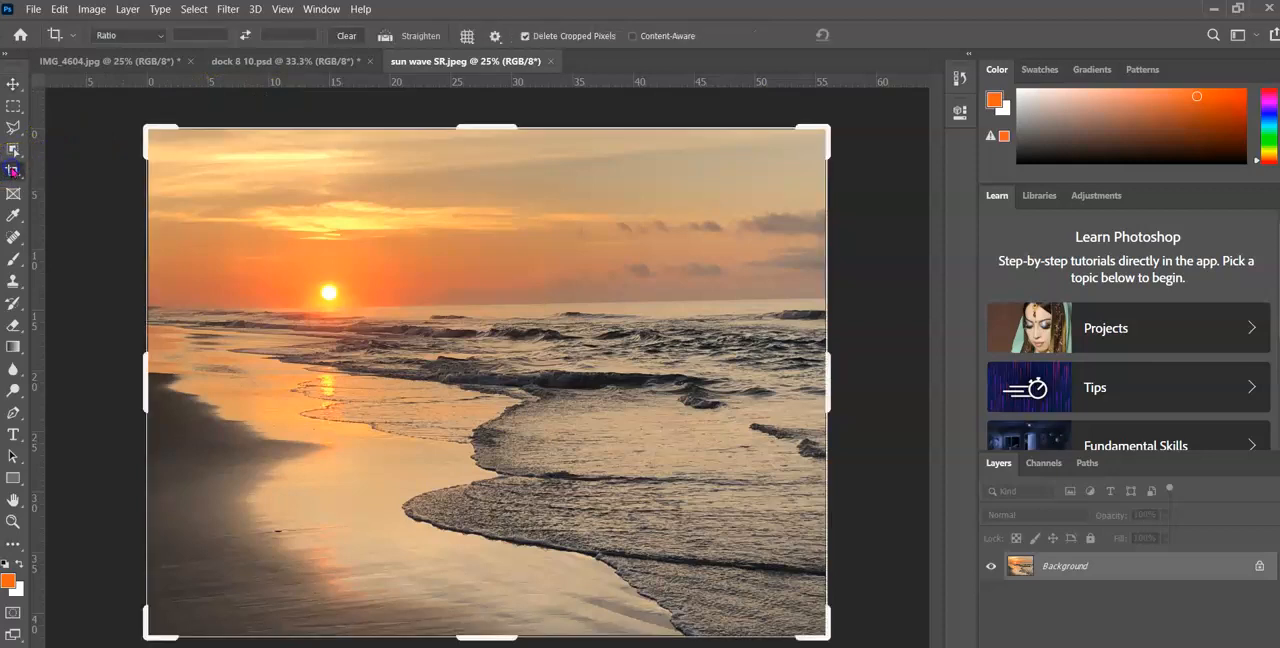
click(160, 36)
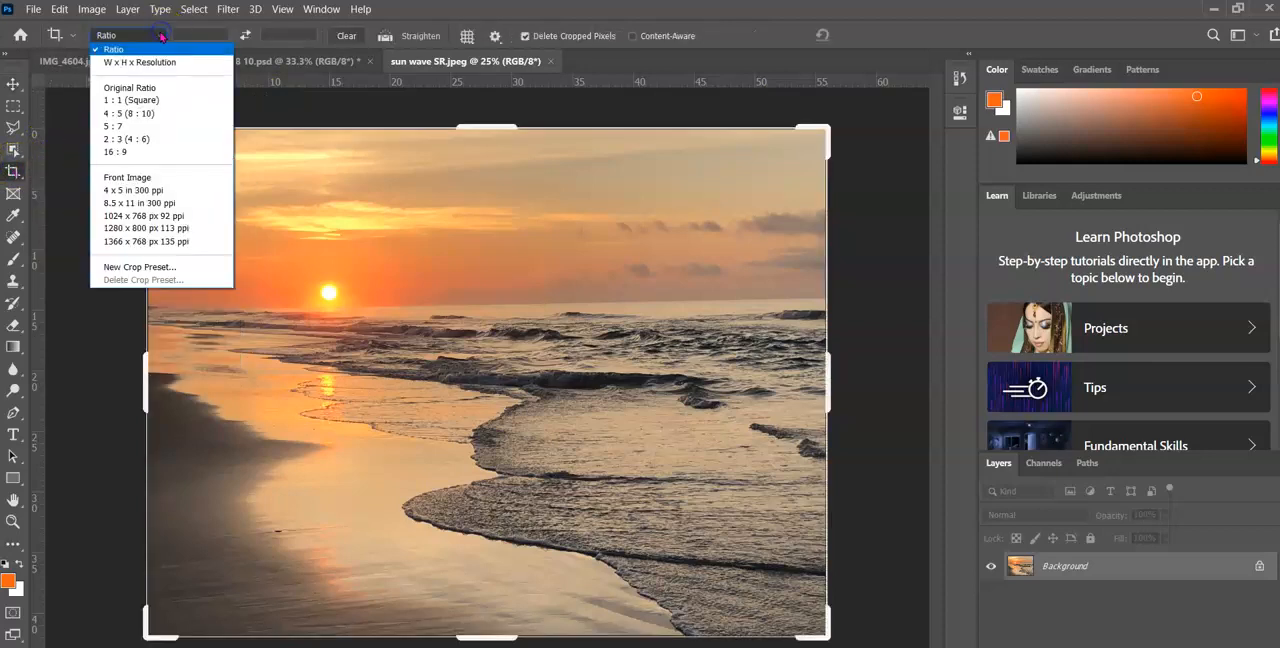
click(115, 64)
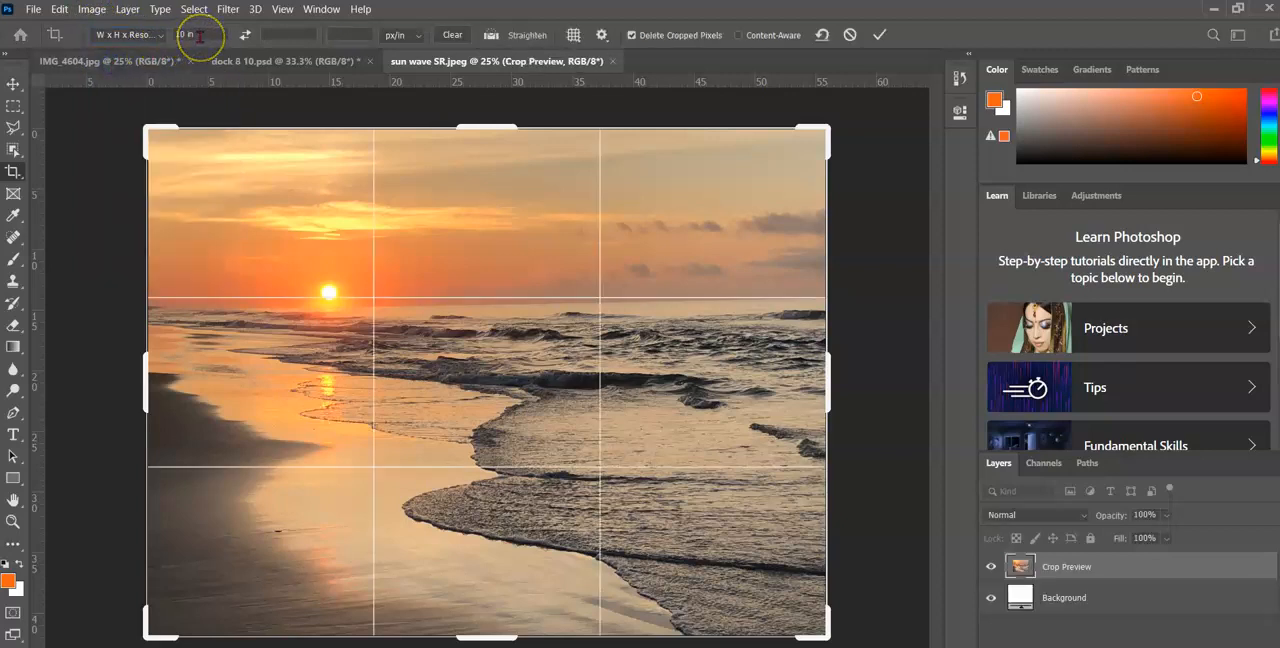
click(279, 37)
text(8)
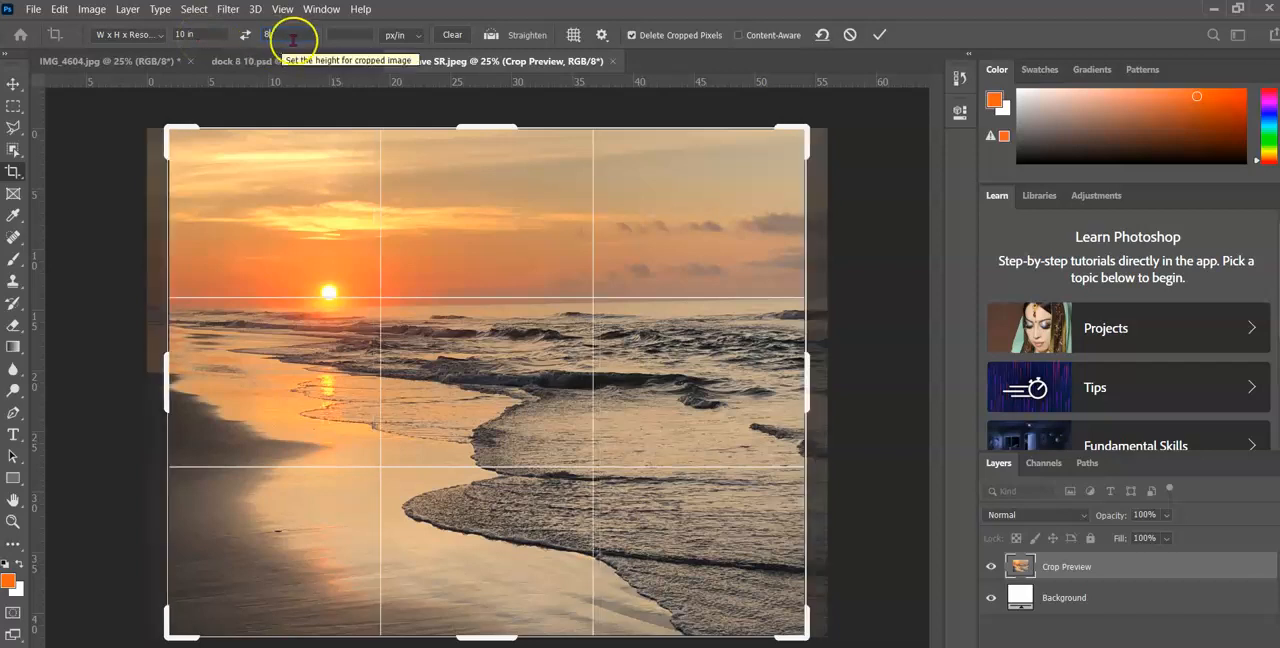
click(881, 35)
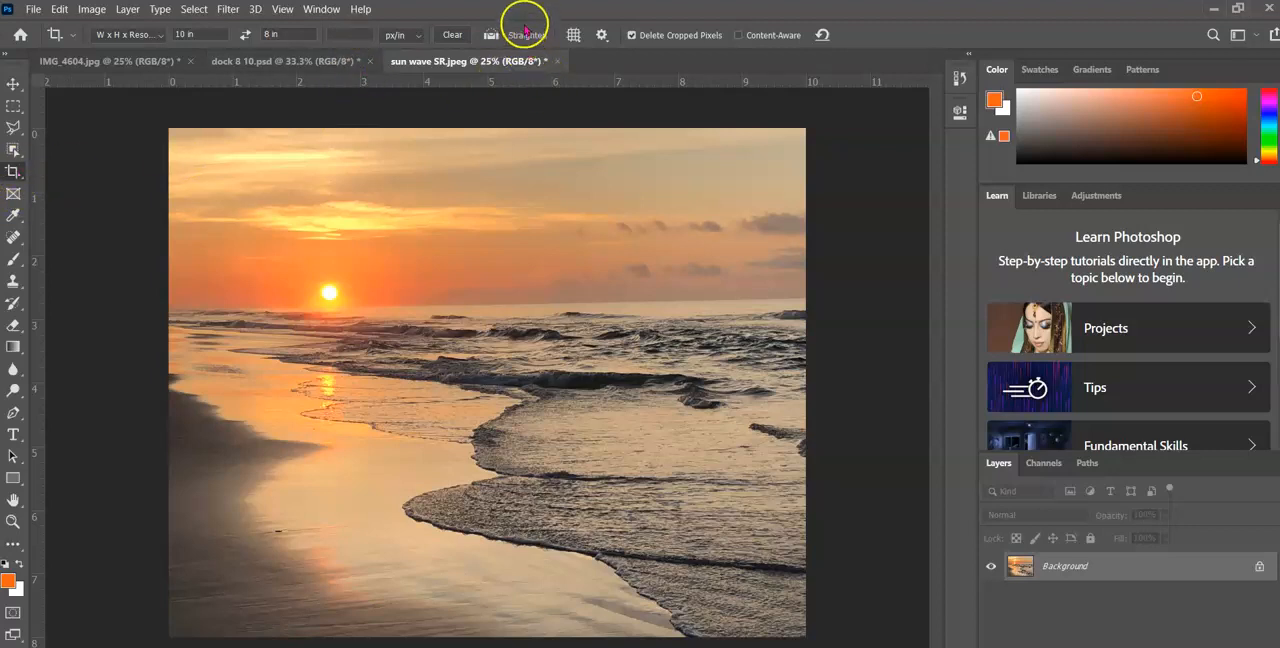
Try to straighten the image along the sea horizon with Content-Aware filling enabled
click(489, 30)
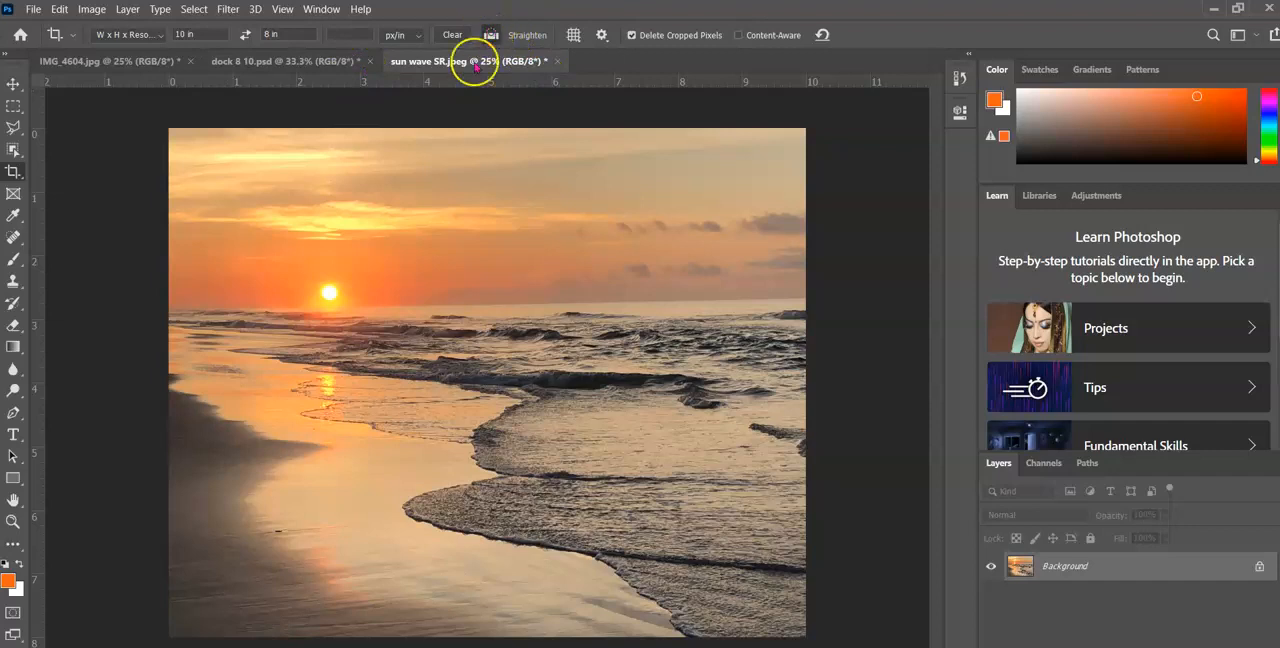
drag(174, 310, 805, 298)
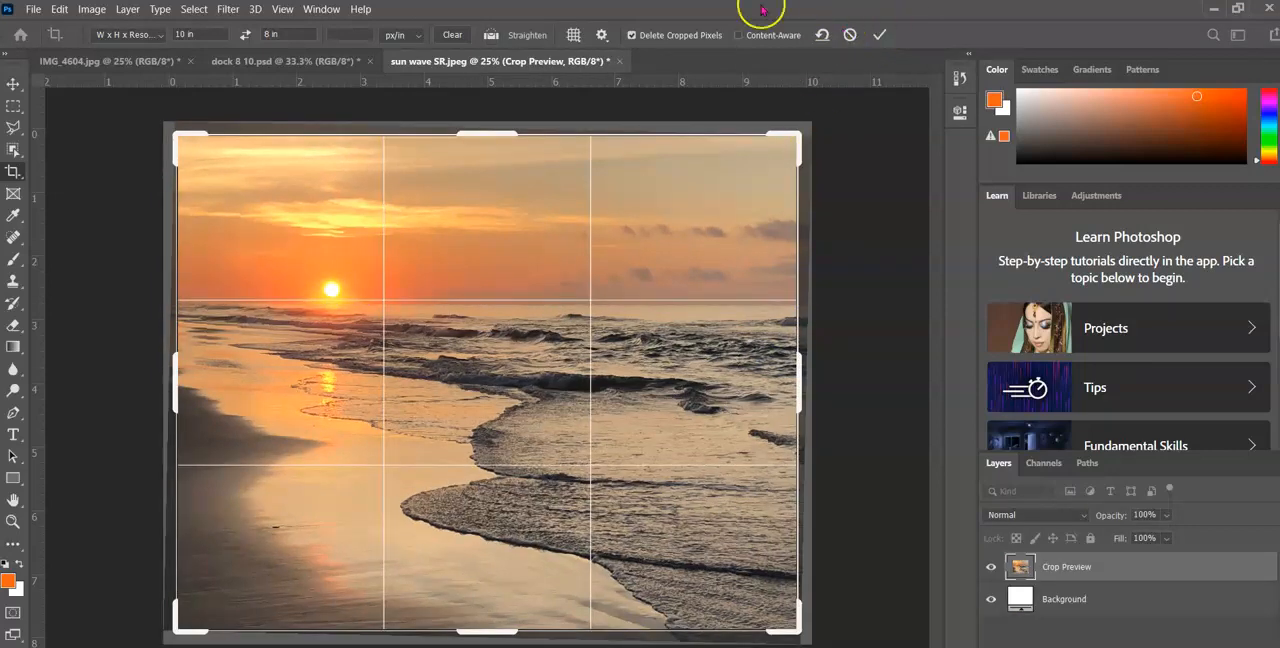
click(741, 35)
click(878, 36)
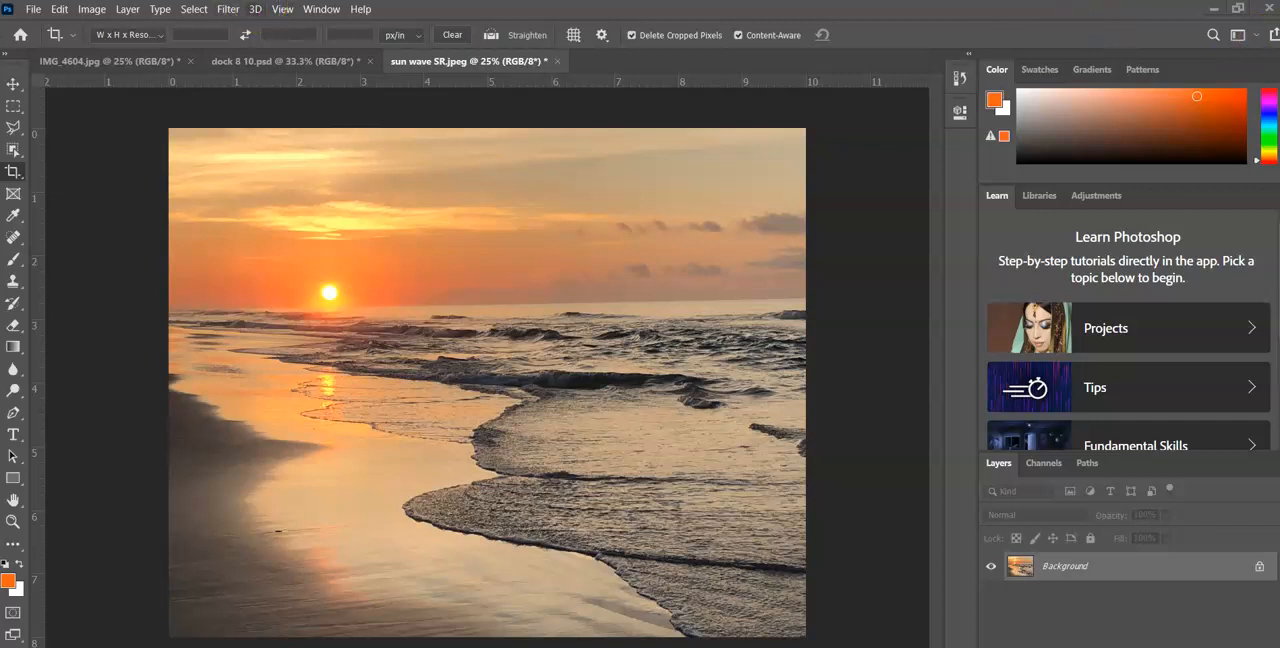
Add a horizontal guide at 4 in
click(284, 10)
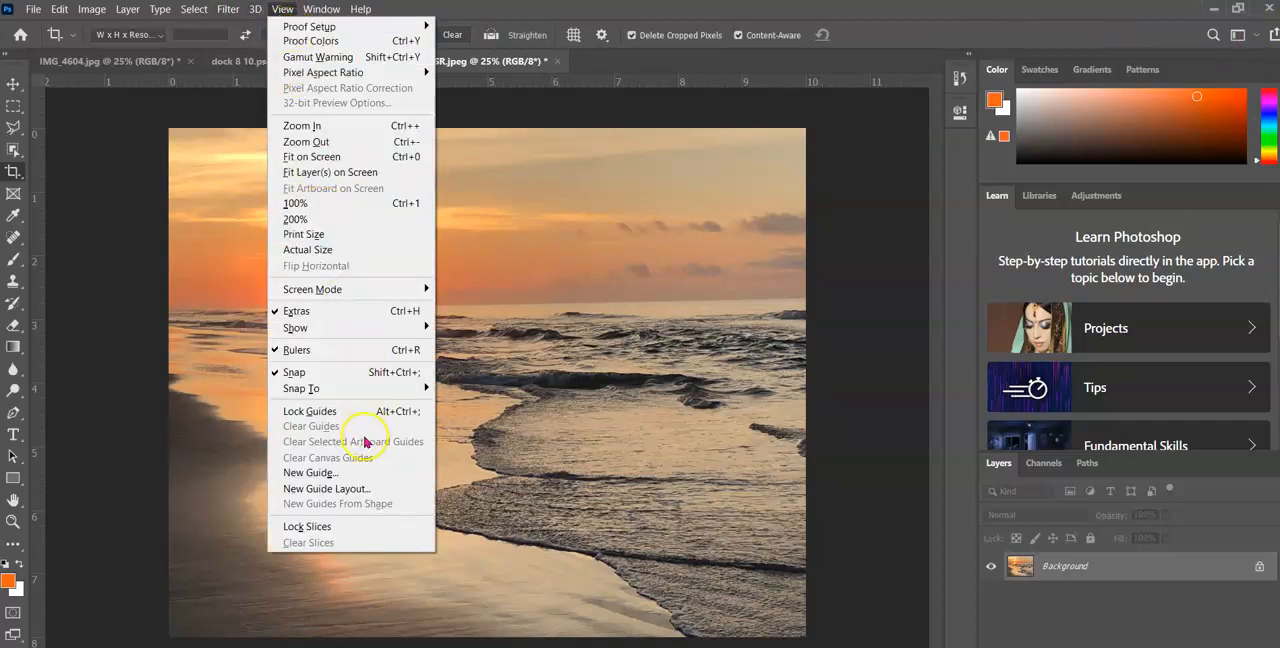
click(331, 474)
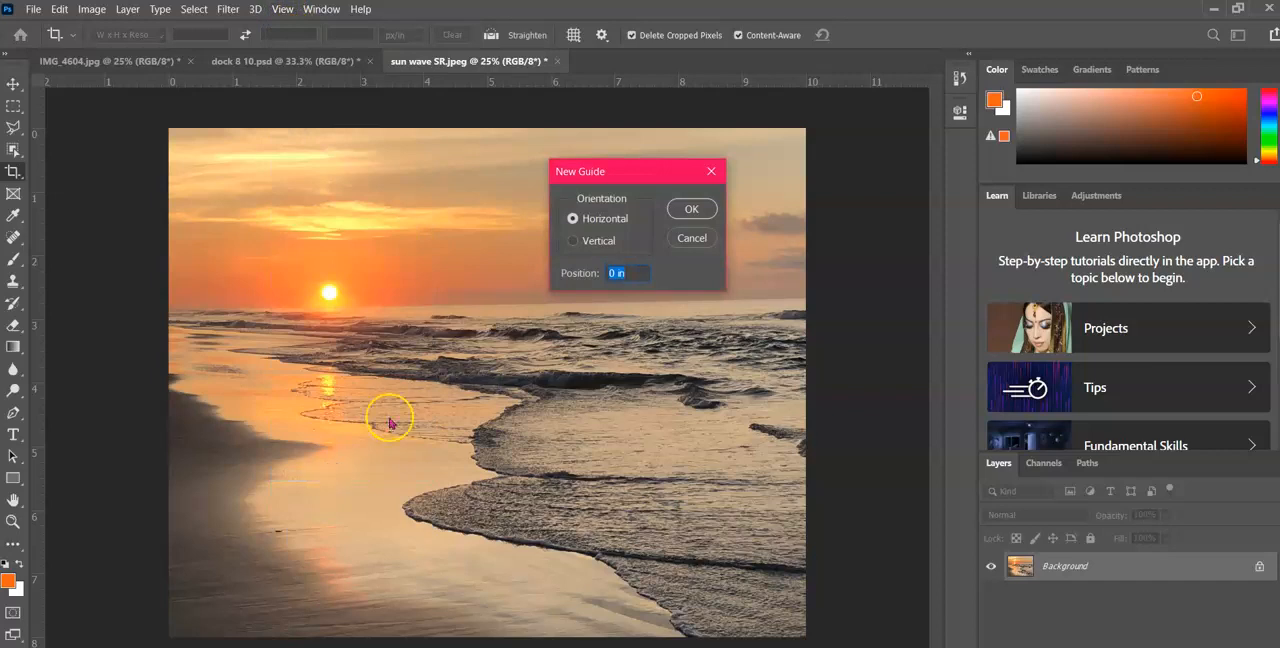
drag(617, 270, 593, 268)
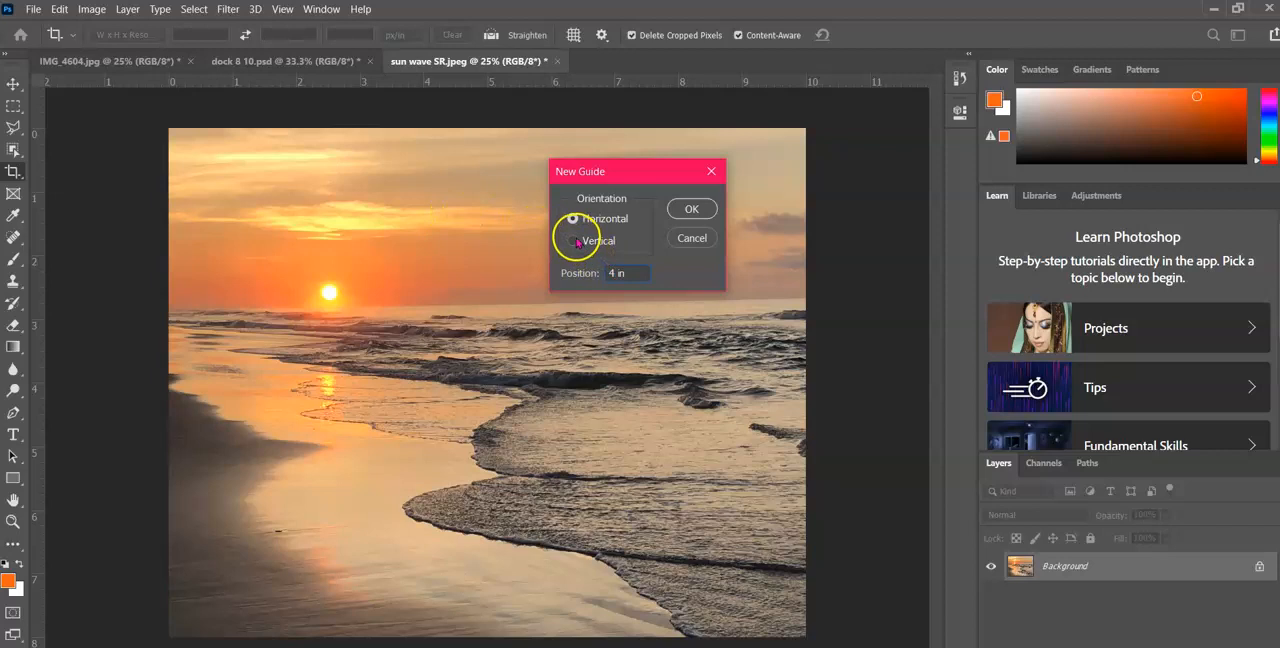
click(690, 209)
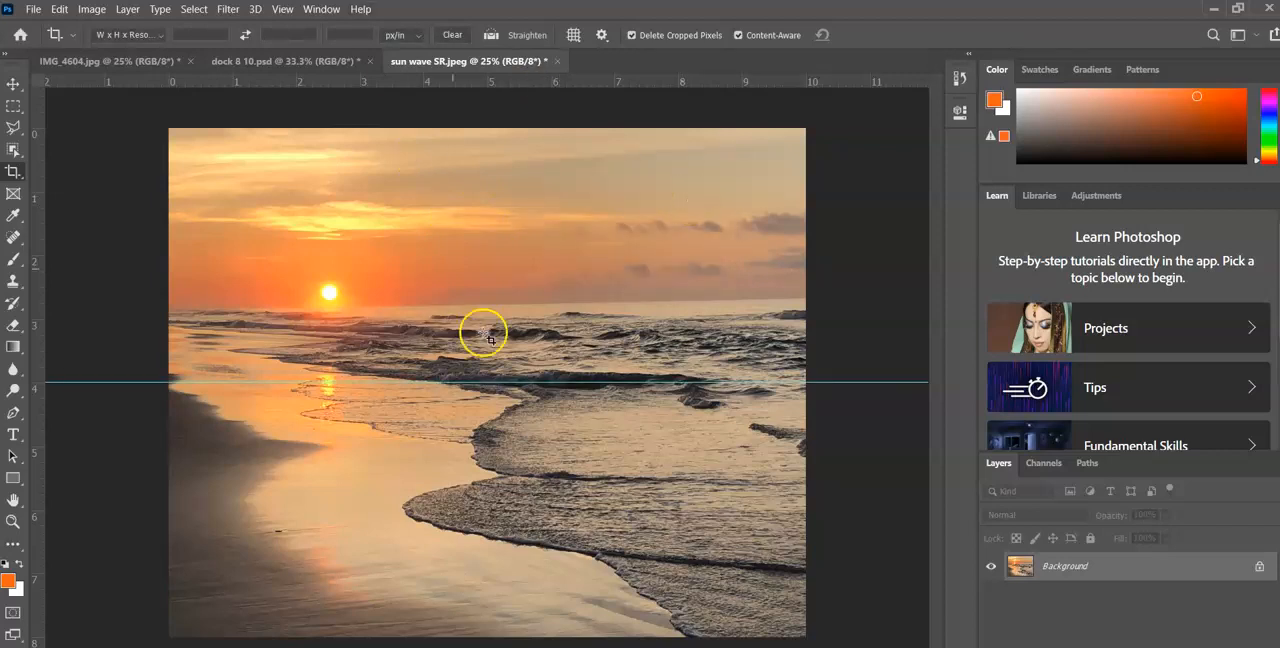
Add a vertical guide at 5 in
click(281, 9)
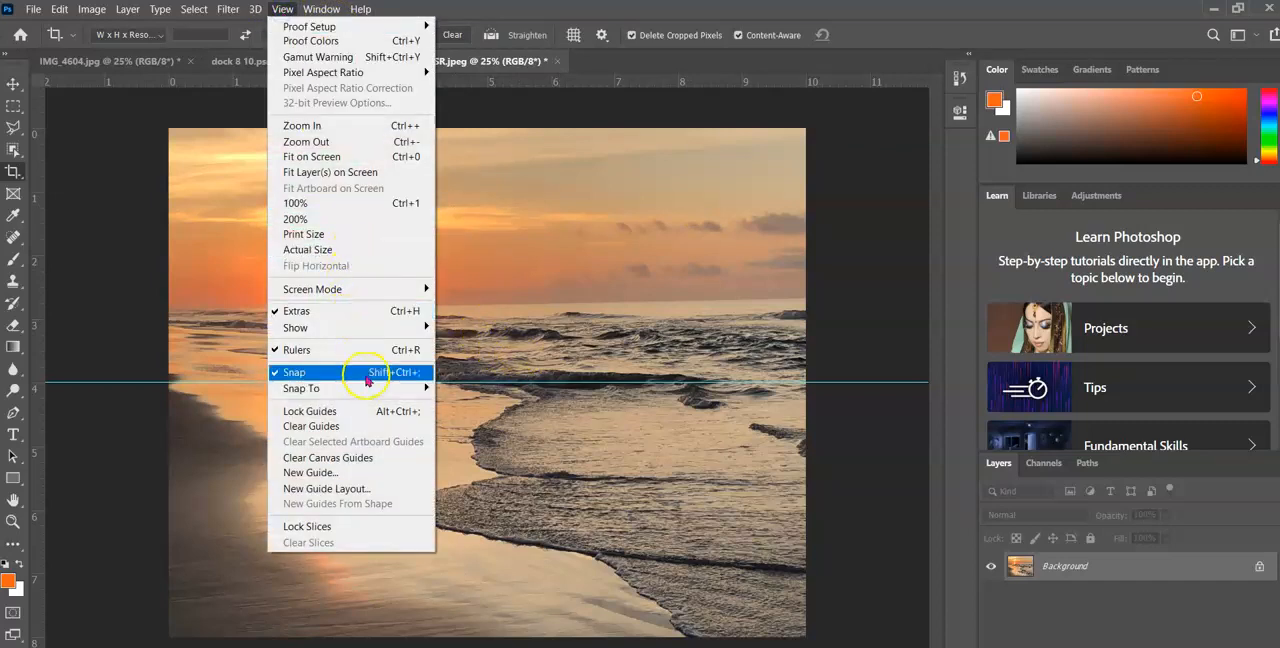
click(357, 472)
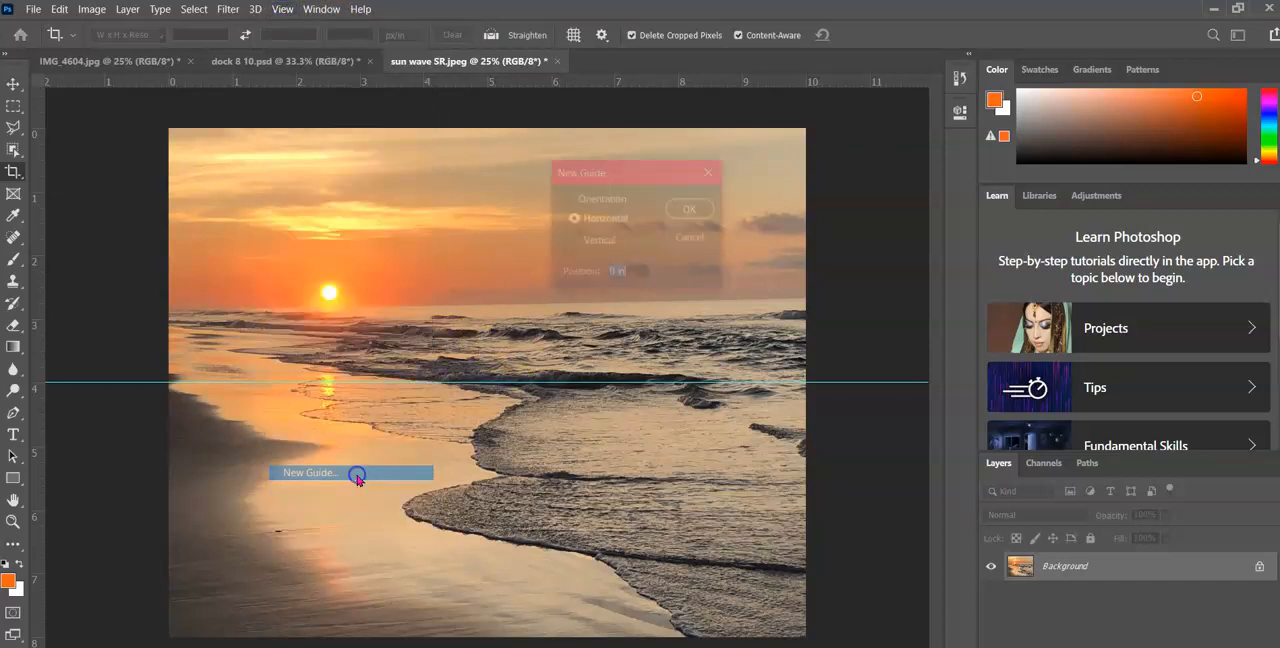
click(570, 240)
click(603, 270)
text(5)
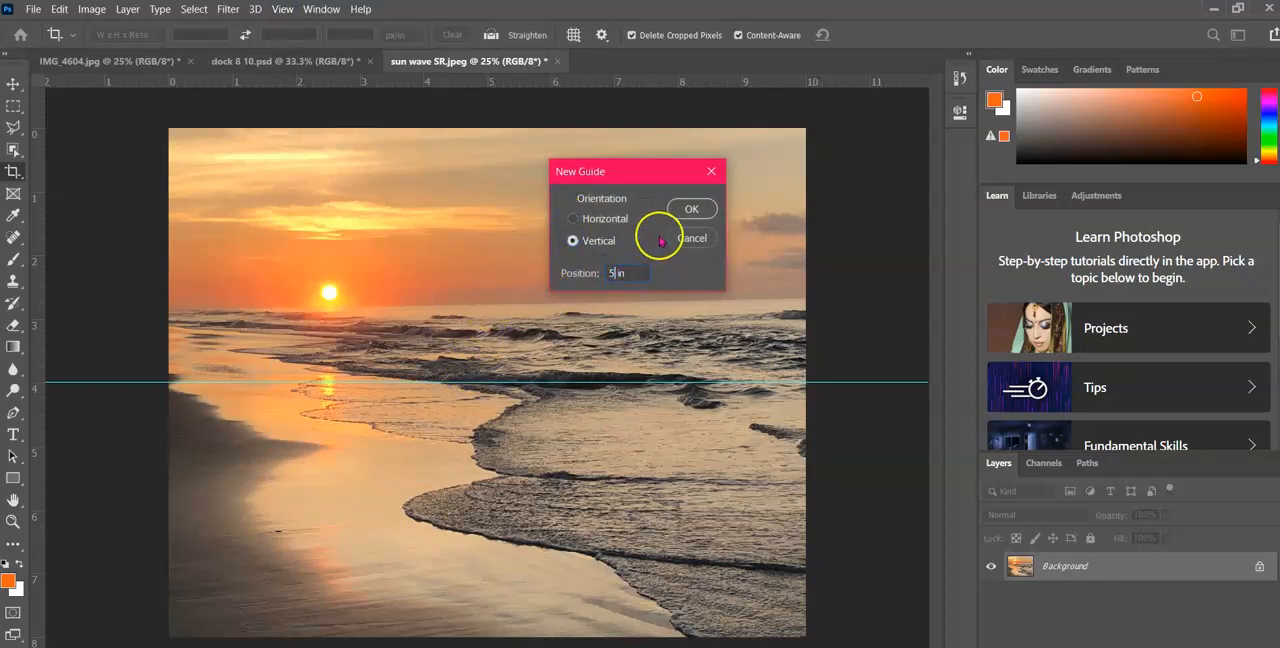
click(690, 208)
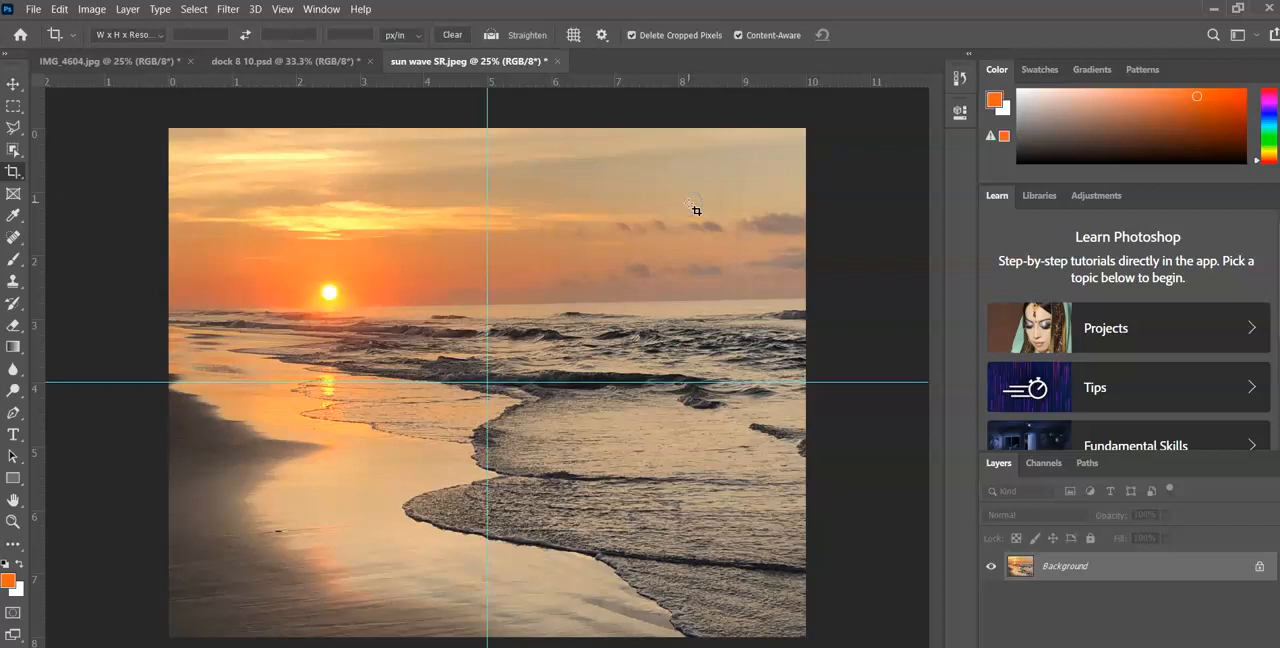
With the Move tool, shift the vertical guide to about 4.1 in and return it to 5 in
click(13, 172)
click(487, 97)
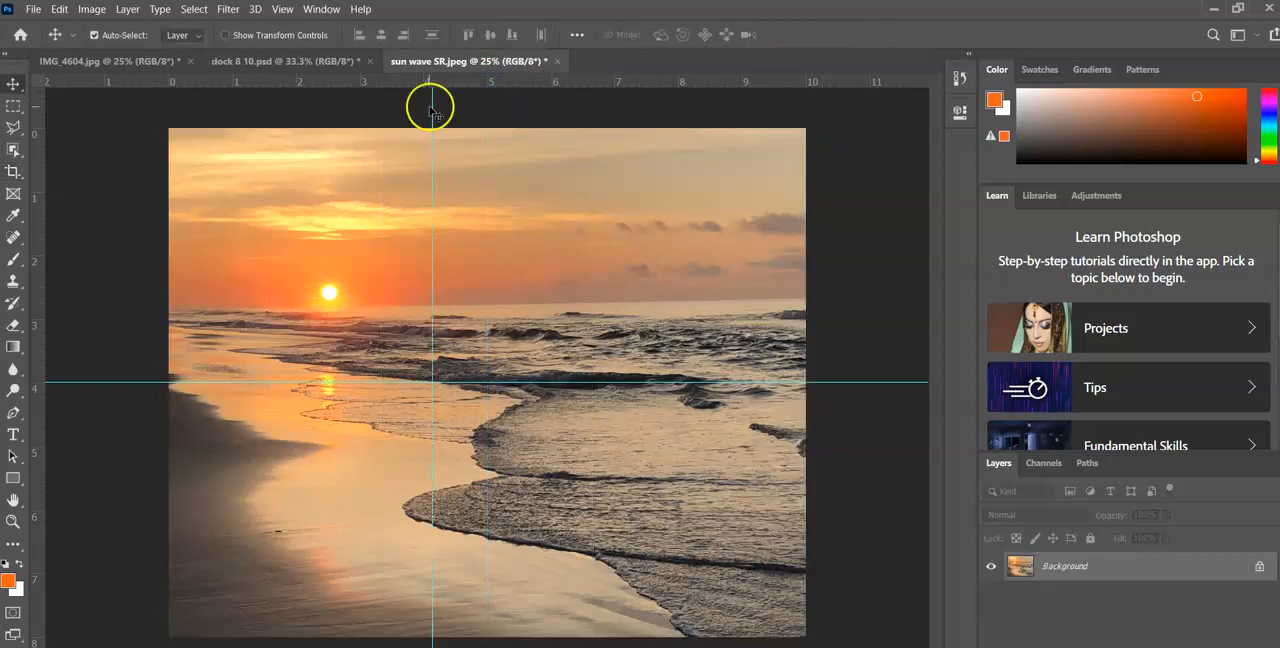
drag(434, 113, 489, 146)
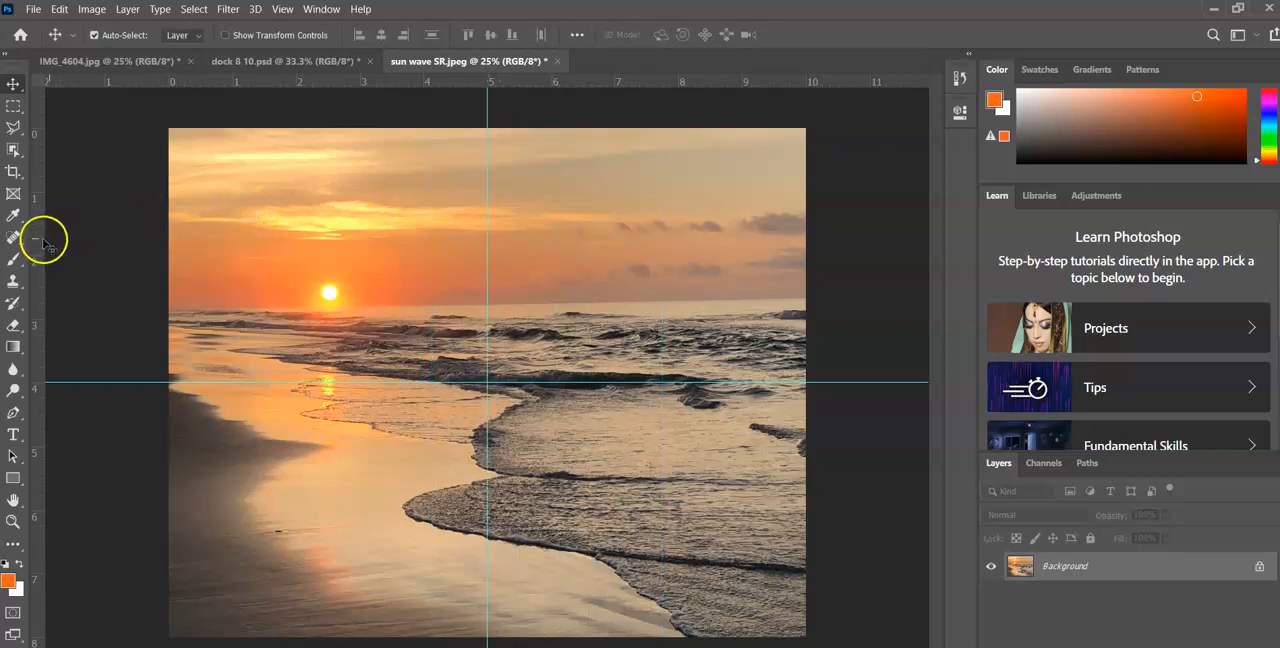
Pull guides from the rulers: vertical ones at about 2 in and 8 in, and a horizontal one at about 2 in
drag(38, 228, 298, 226)
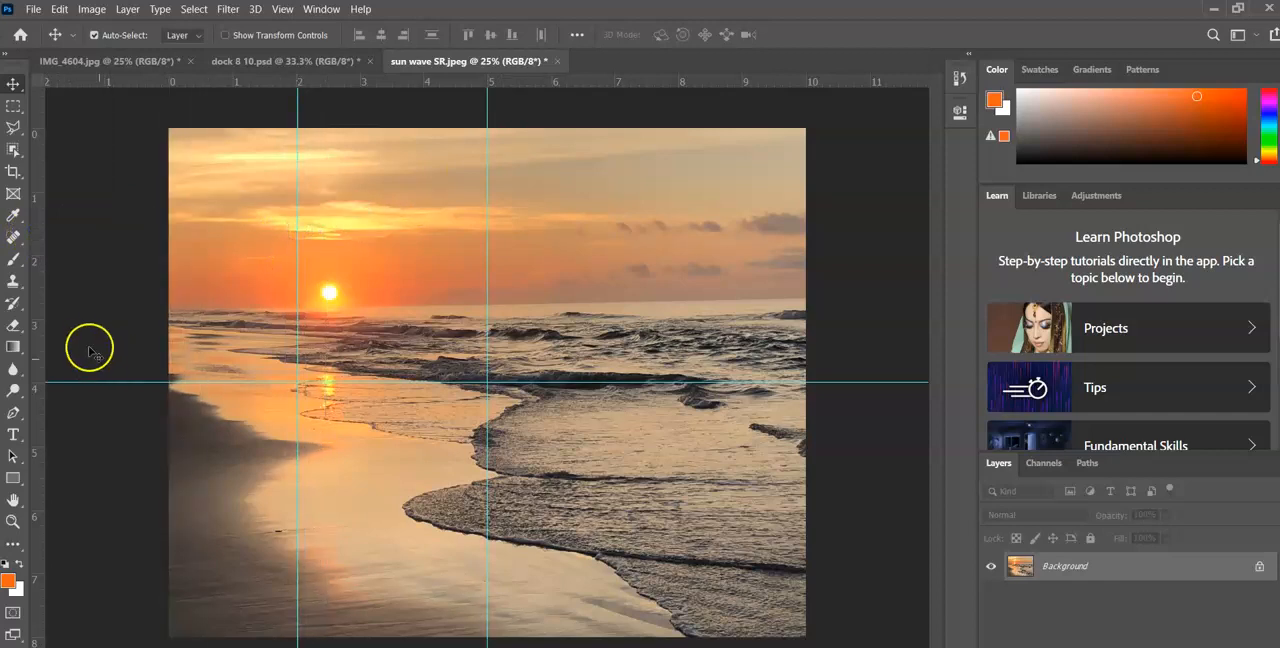
drag(38, 360, 682, 358)
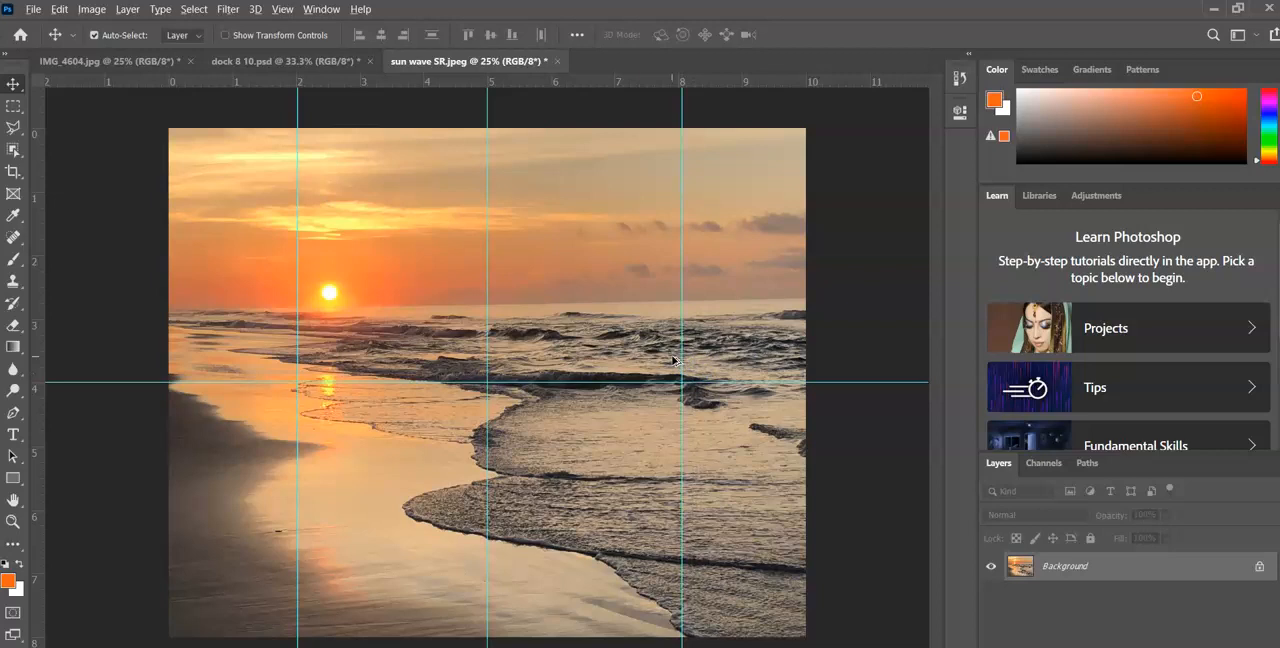
drag(634, 80, 646, 260)
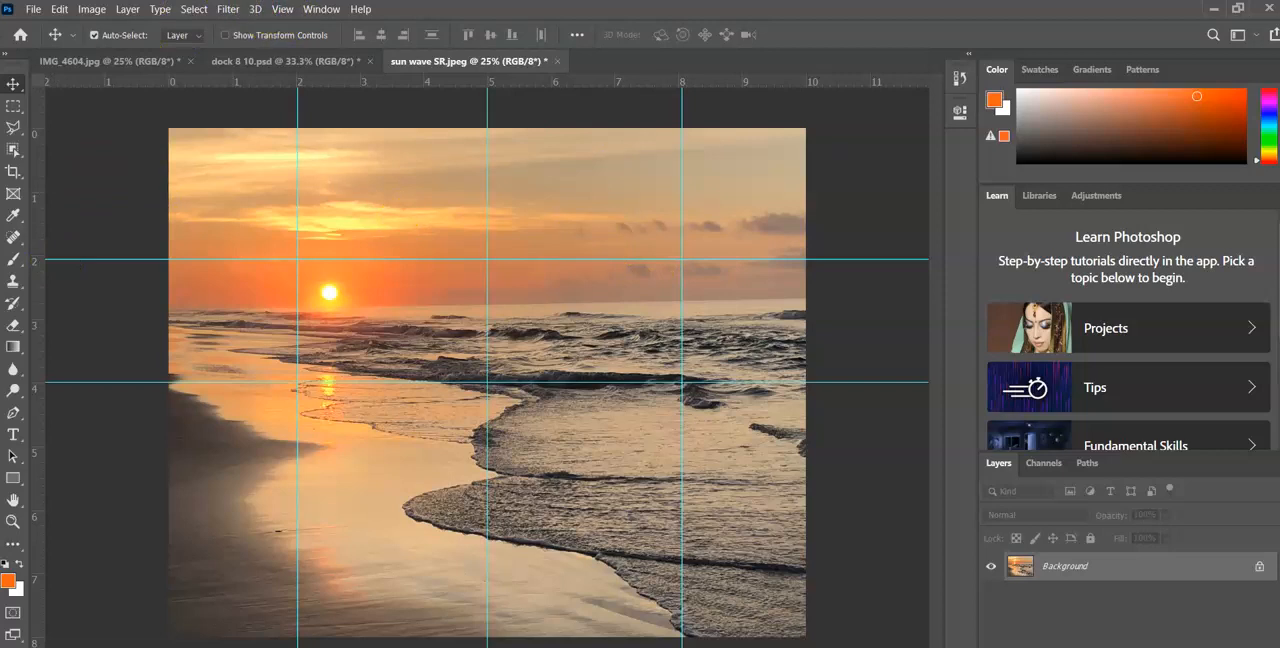
Add a horizontal guide at 6 in
click(285, 10)
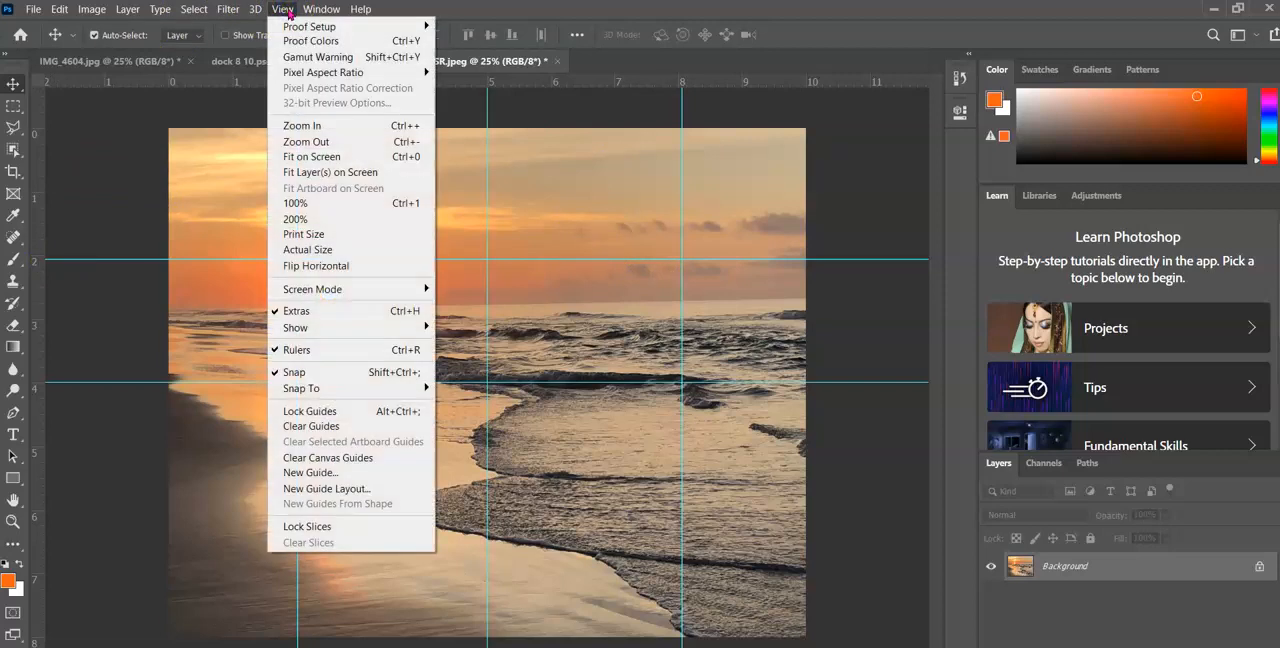
click(366, 472)
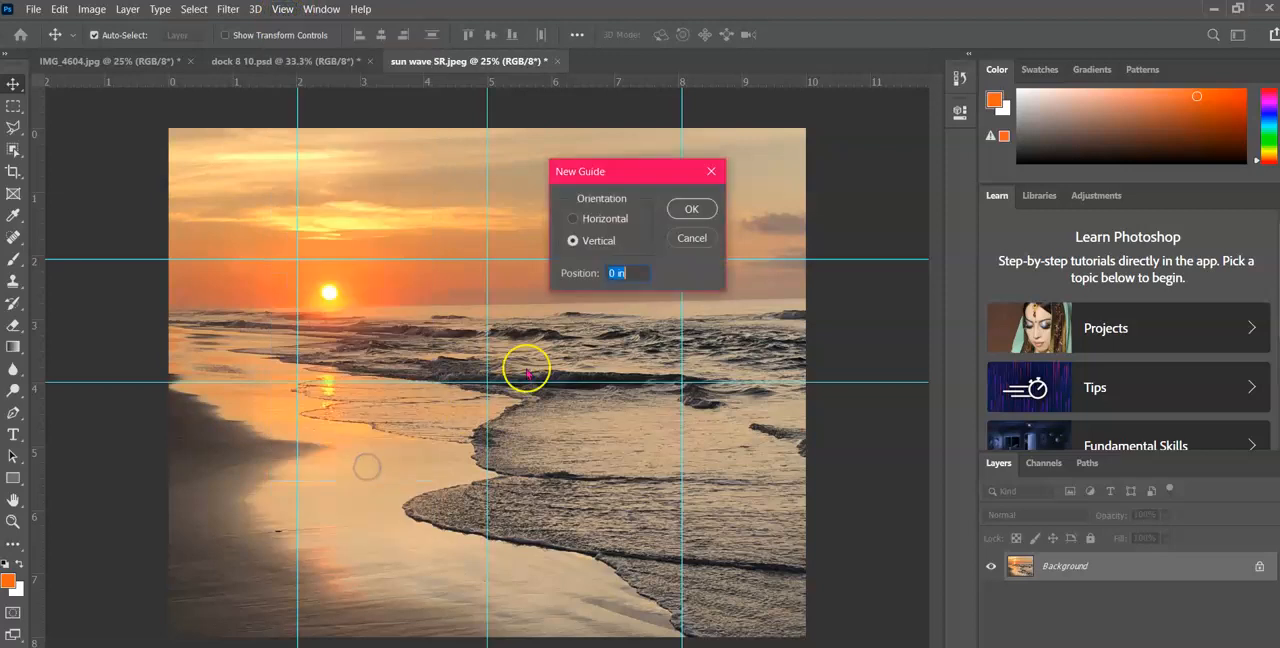
click(572, 218)
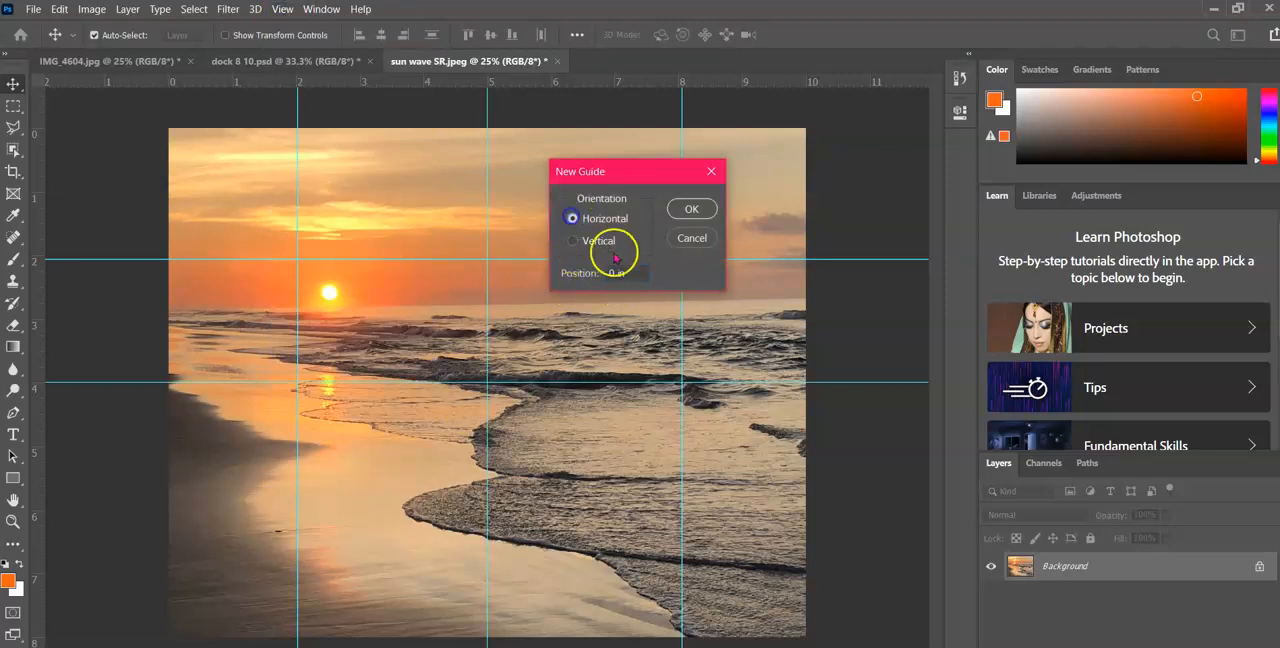
click(612, 266)
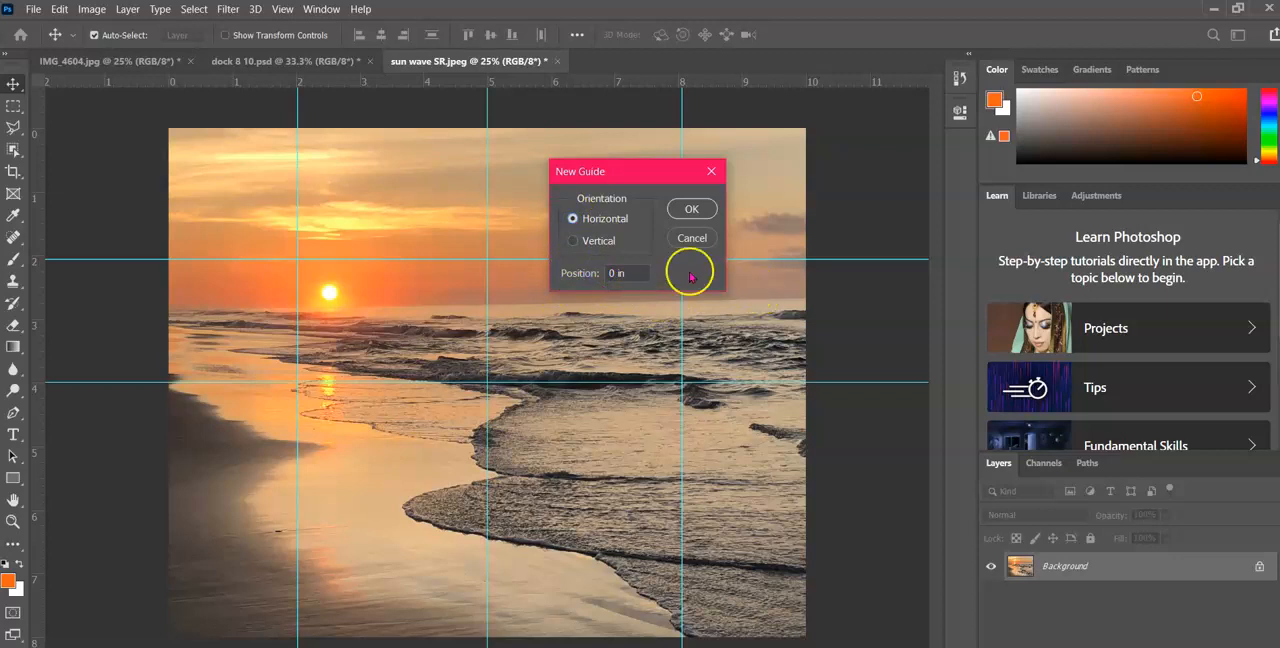
drag(616, 273, 591, 271)
text(6)
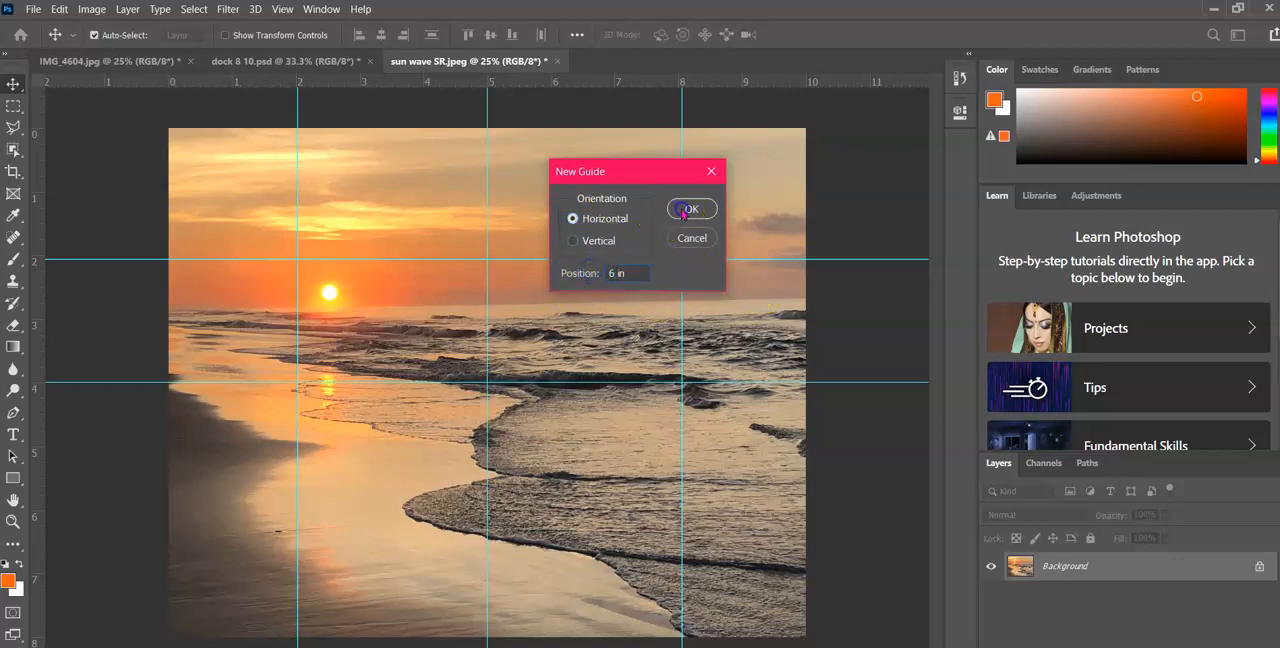
click(684, 209)
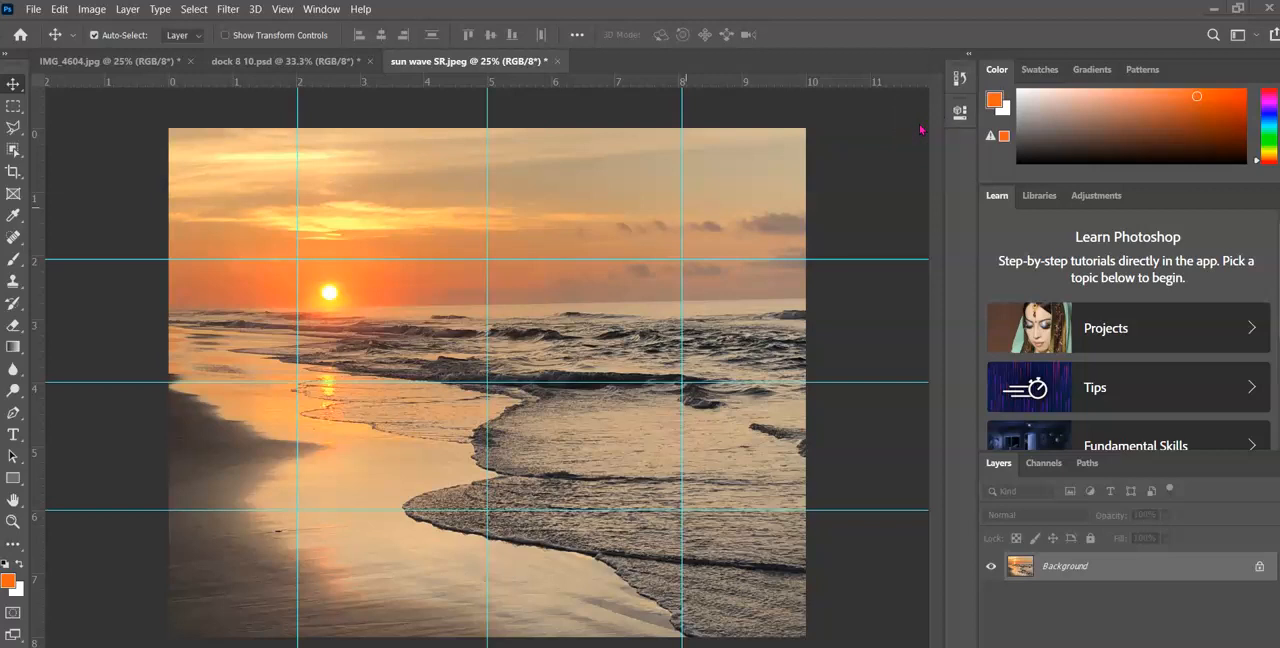
Hide all the guides on the image while keeping the rulers shown
click(283, 9)
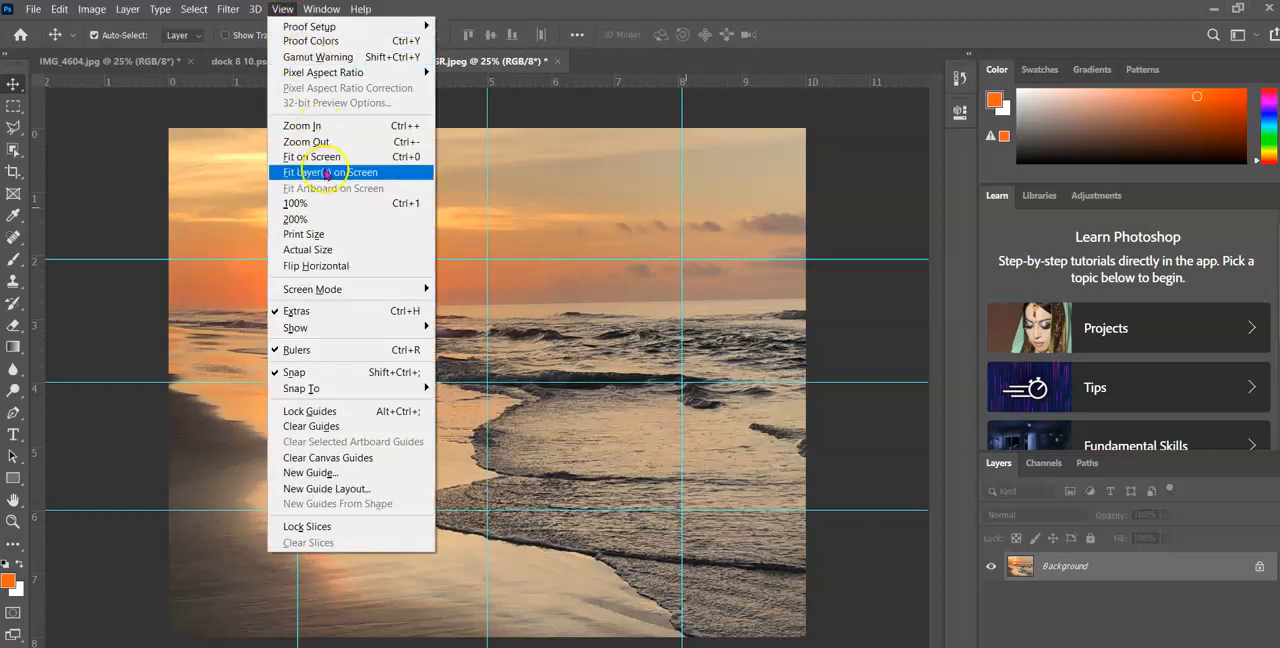
mouse_move(335, 330)
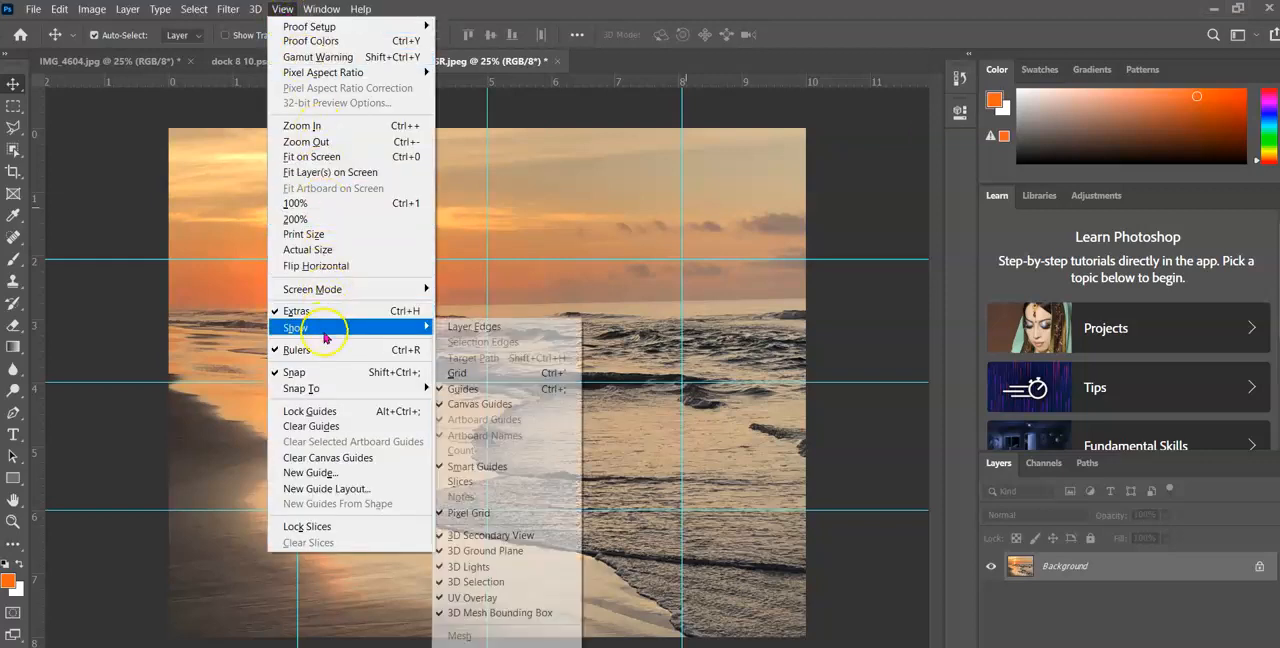
click(493, 390)
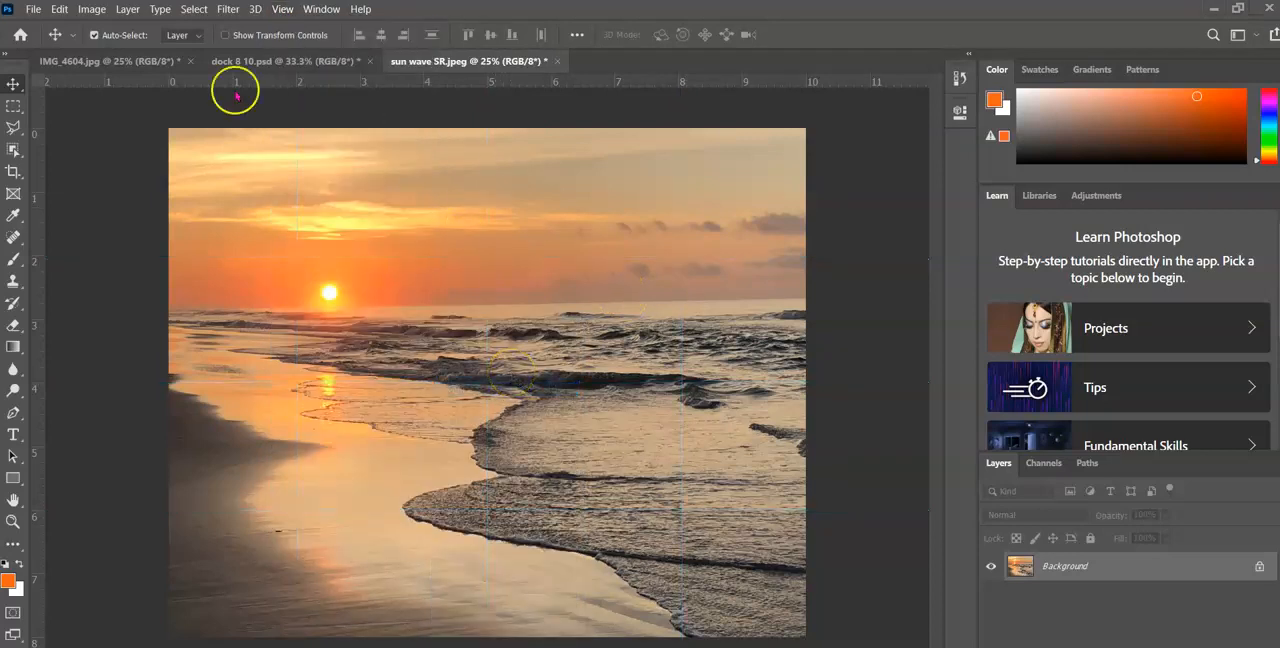
In the Guides, Grid & Slices preferences, set the canvas guide color to Green
click(60, 9)
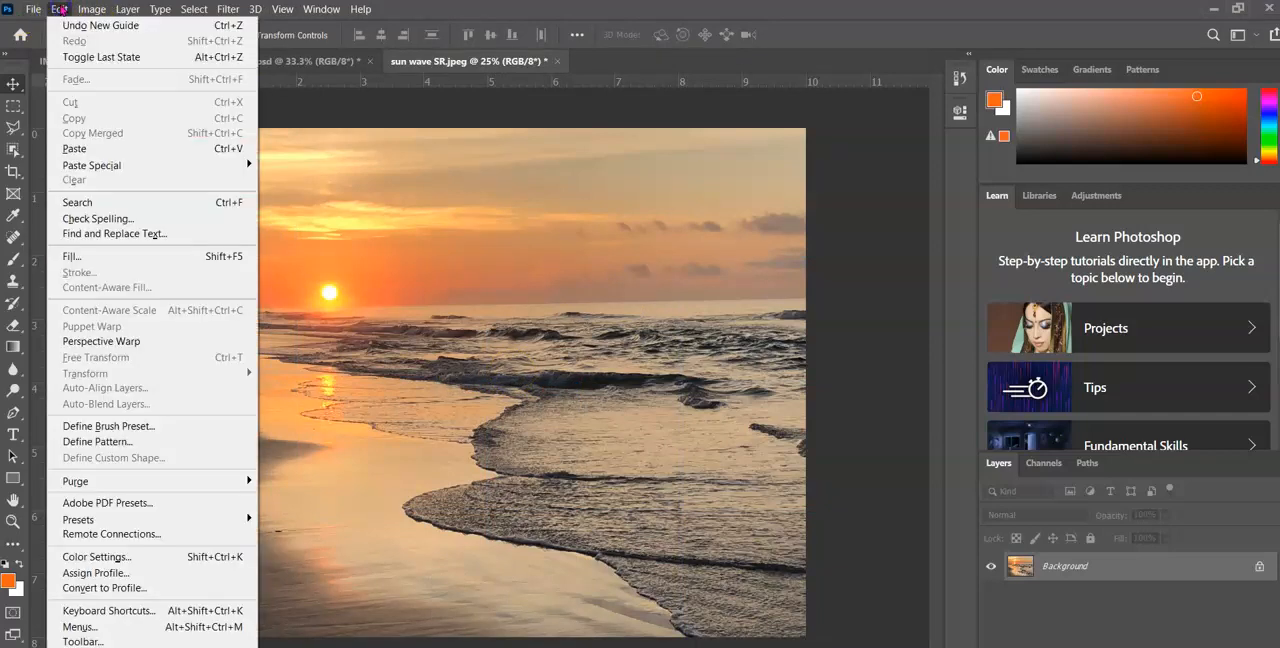
mouse_move(92, 647)
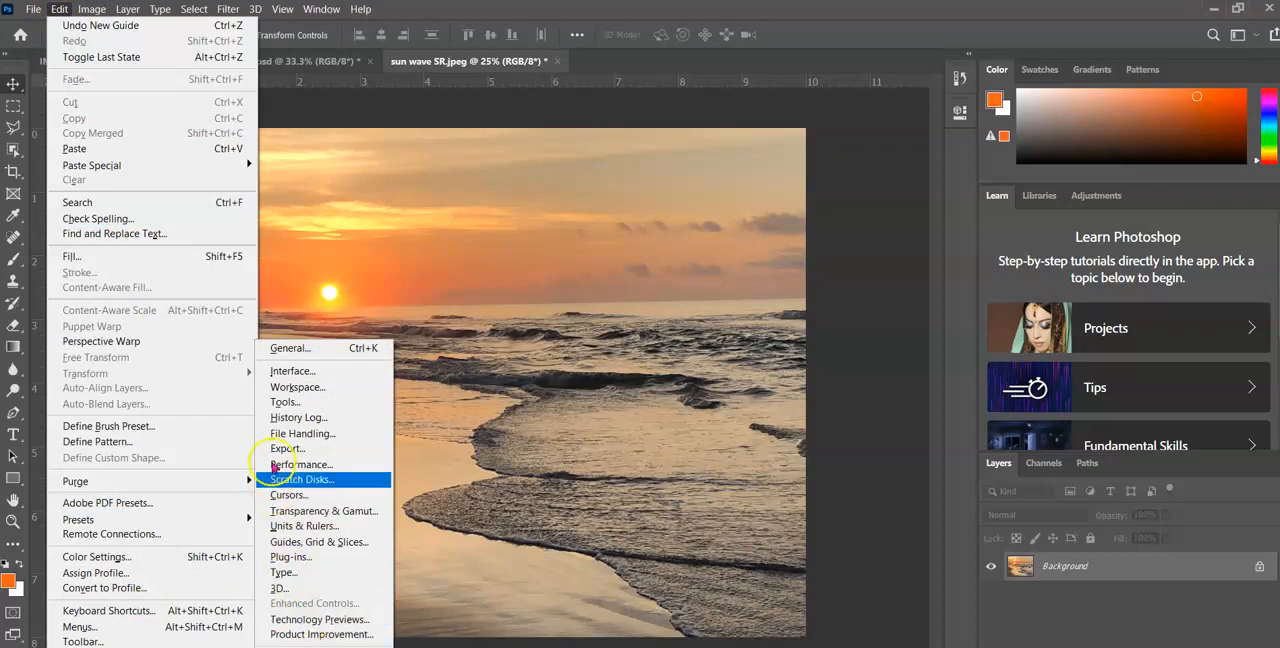
click(299, 542)
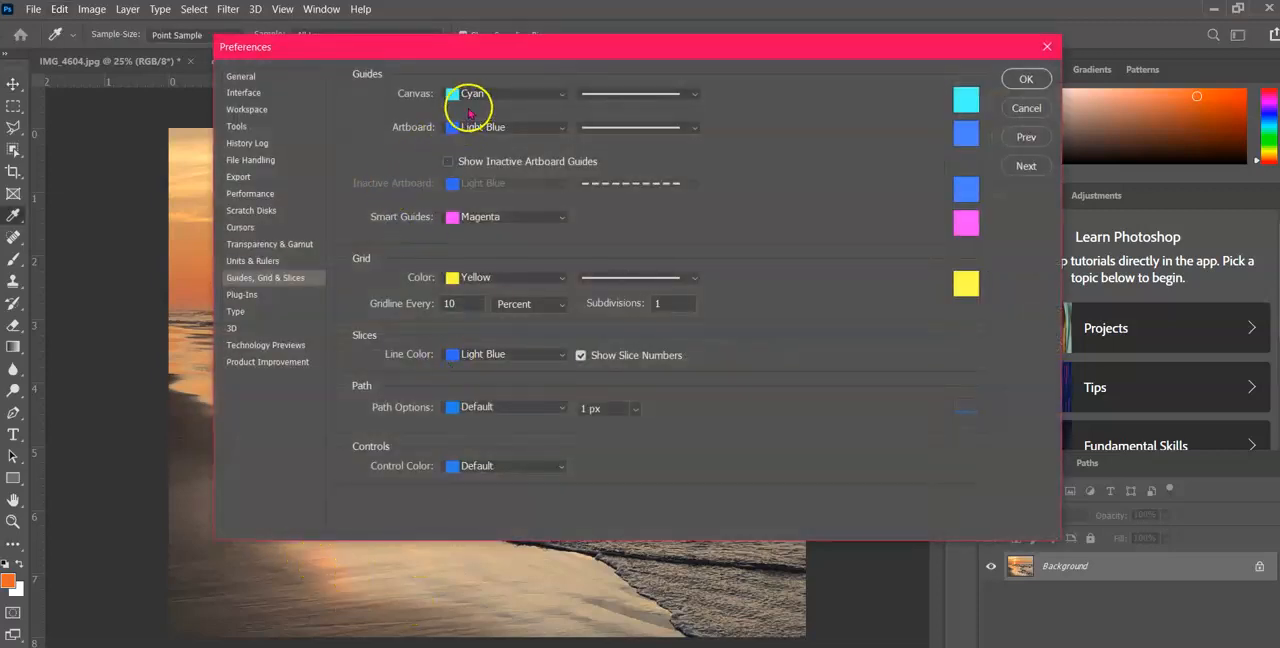
click(560, 91)
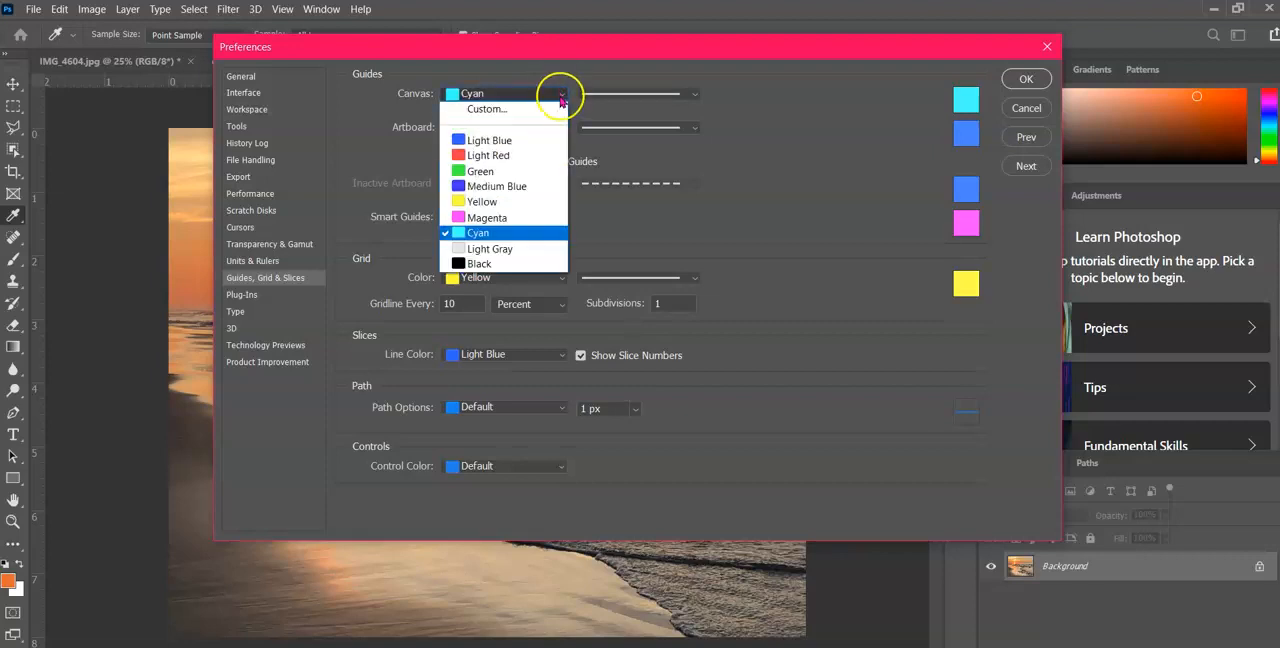
click(532, 171)
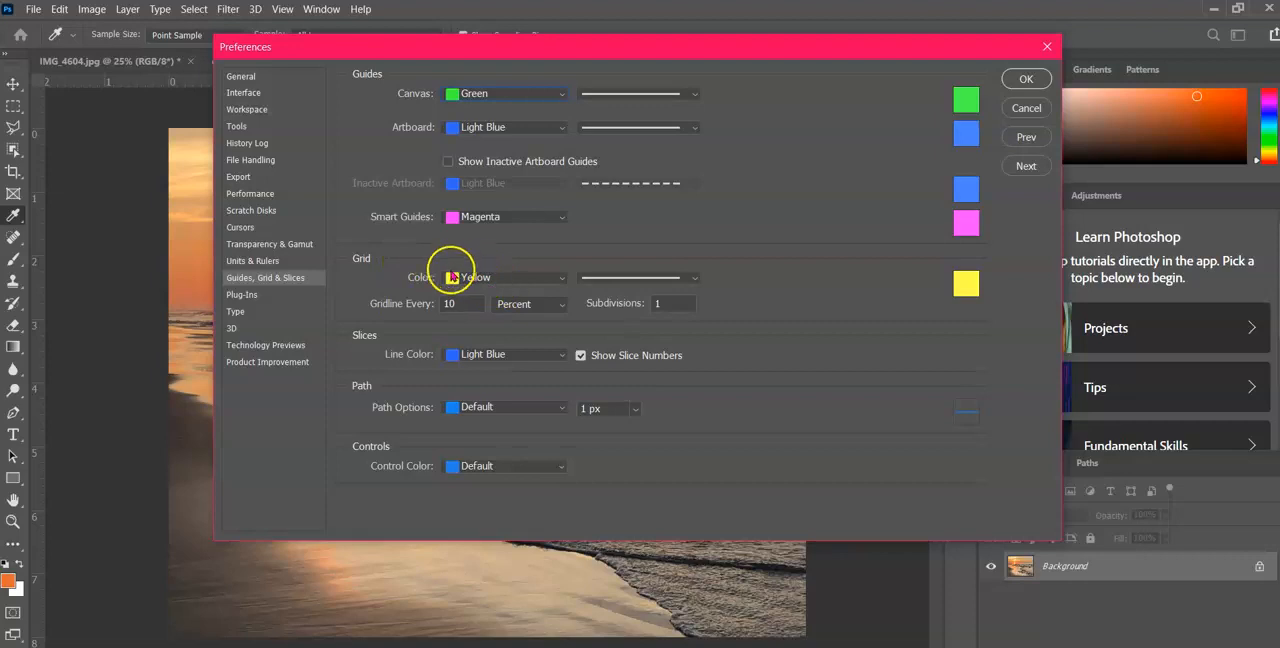
click(474, 303)
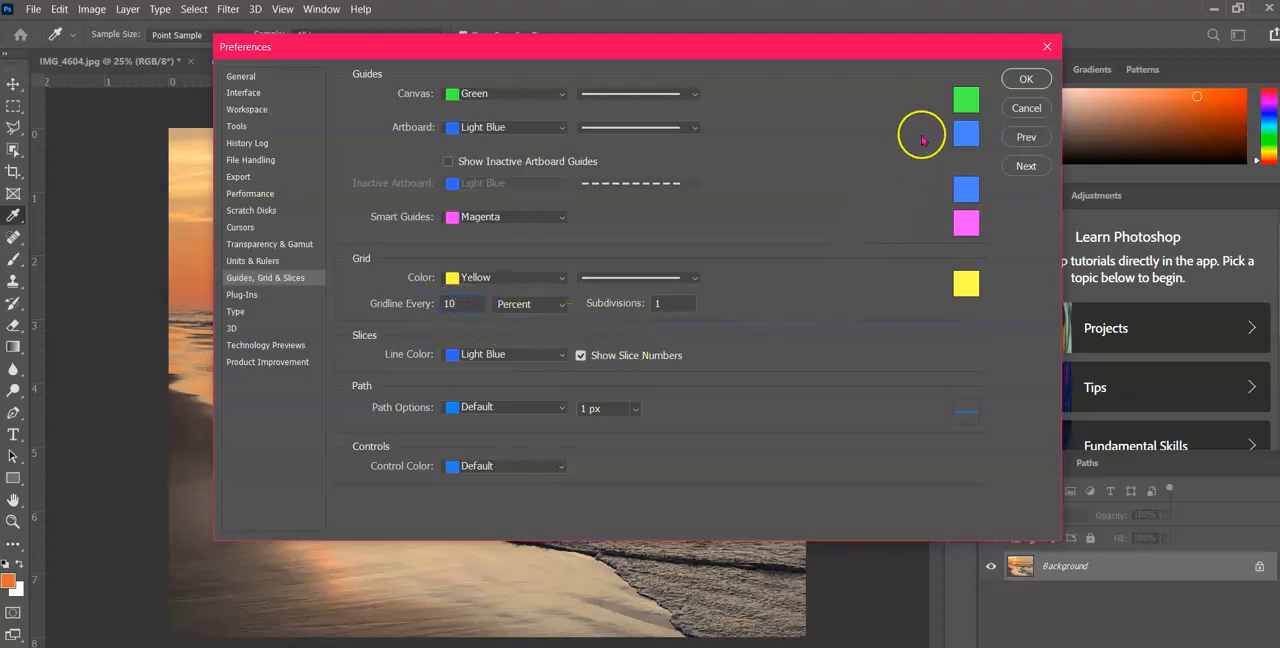
click(1018, 79)
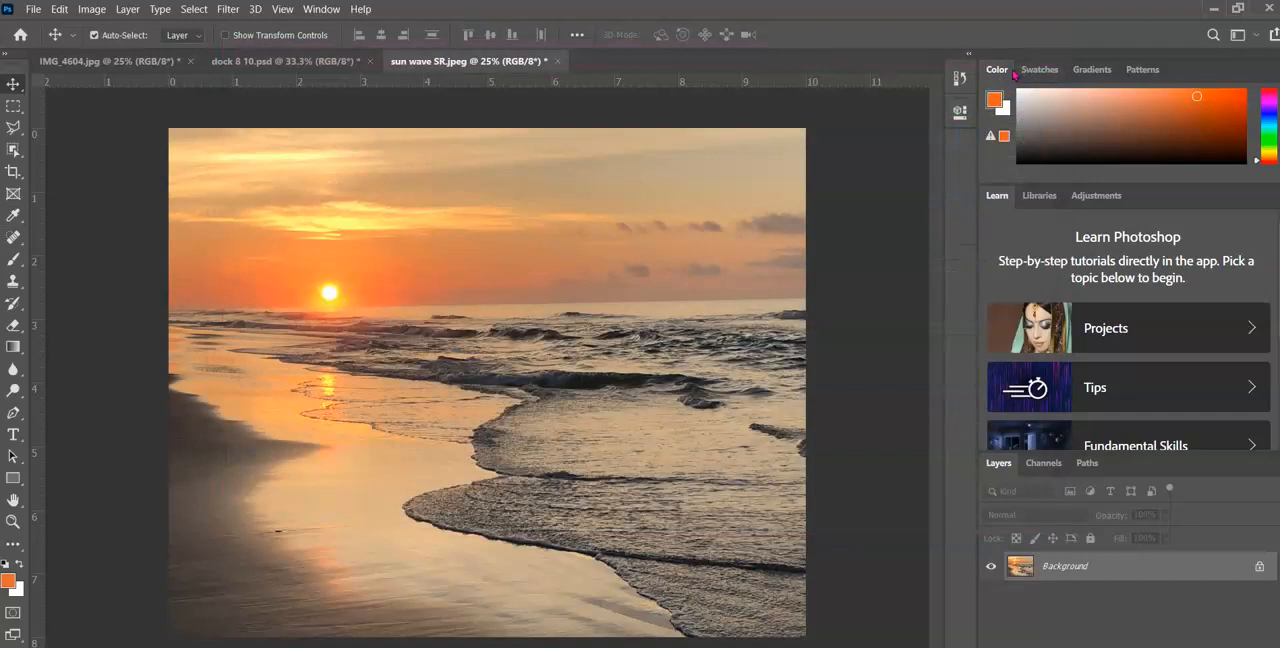
Show the grid over the beach sunset photo
click(283, 9)
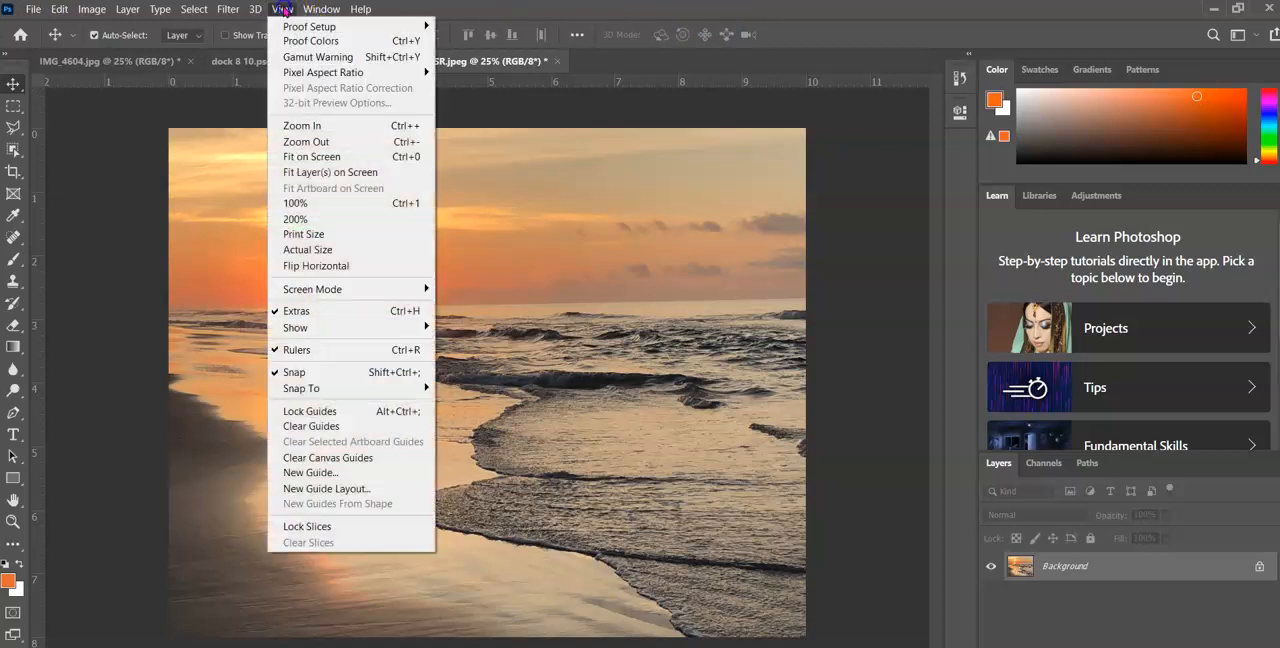
mouse_move(300, 327)
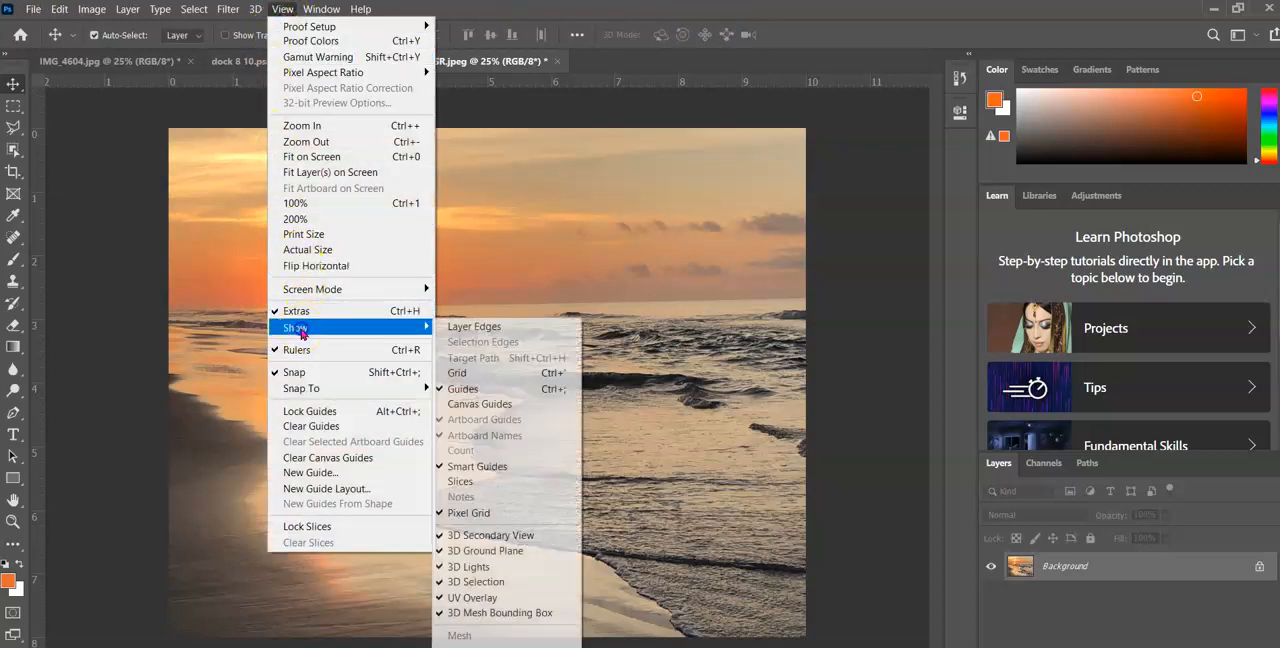
click(469, 375)
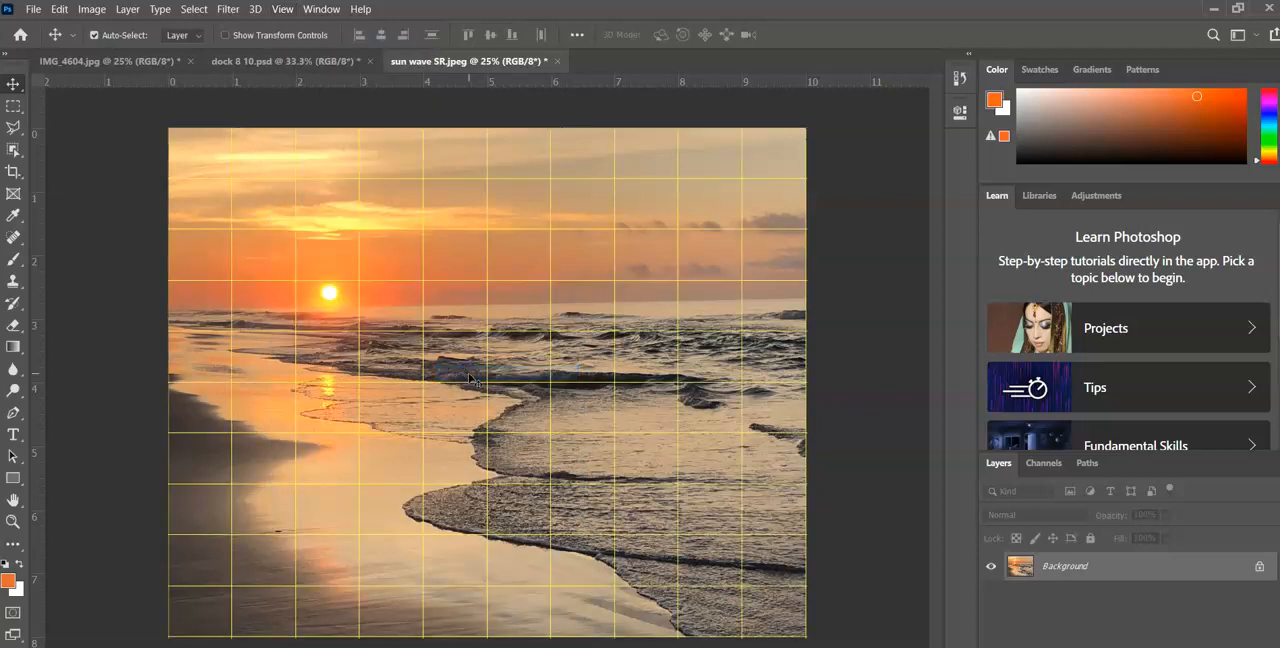
click(471, 383)
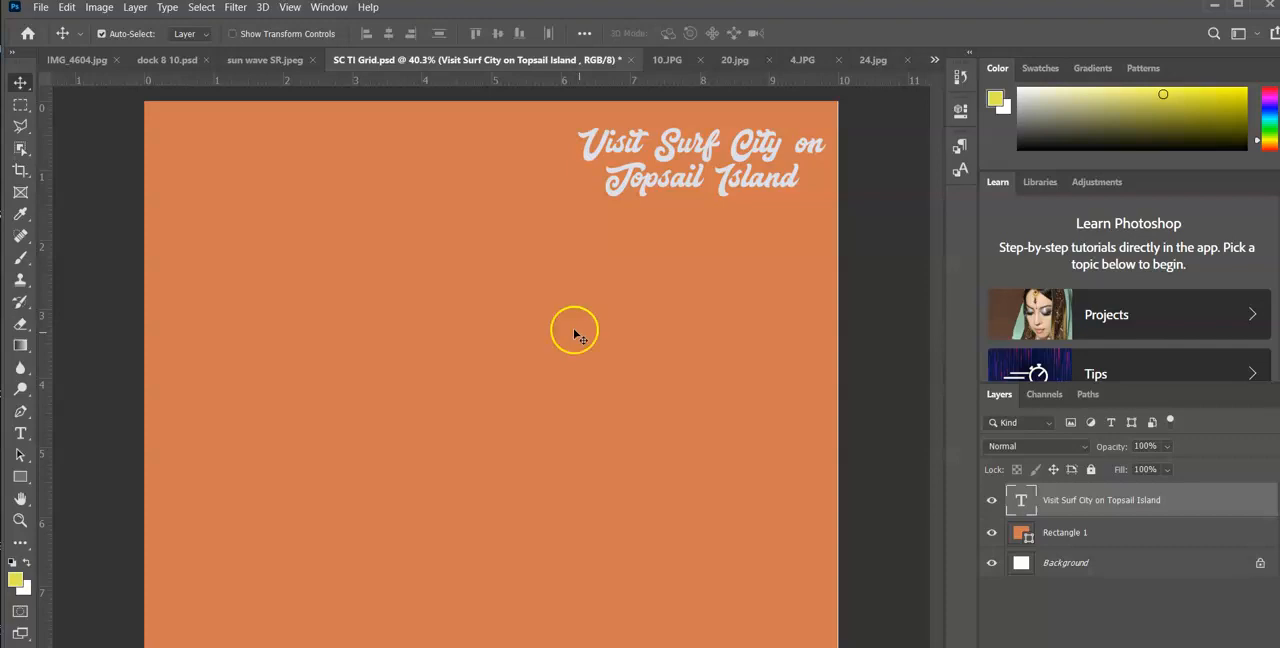
In SC TI Grid.psd, add a new horizontal guide at 1 in
click(288, 8)
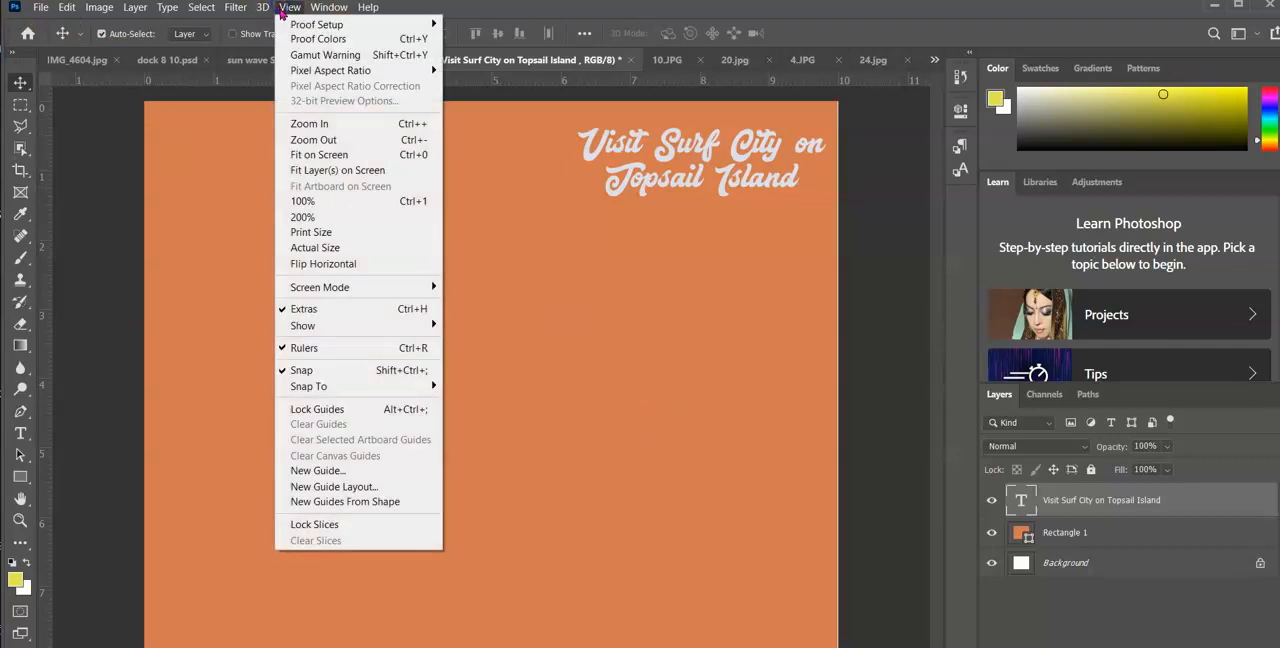
click(331, 476)
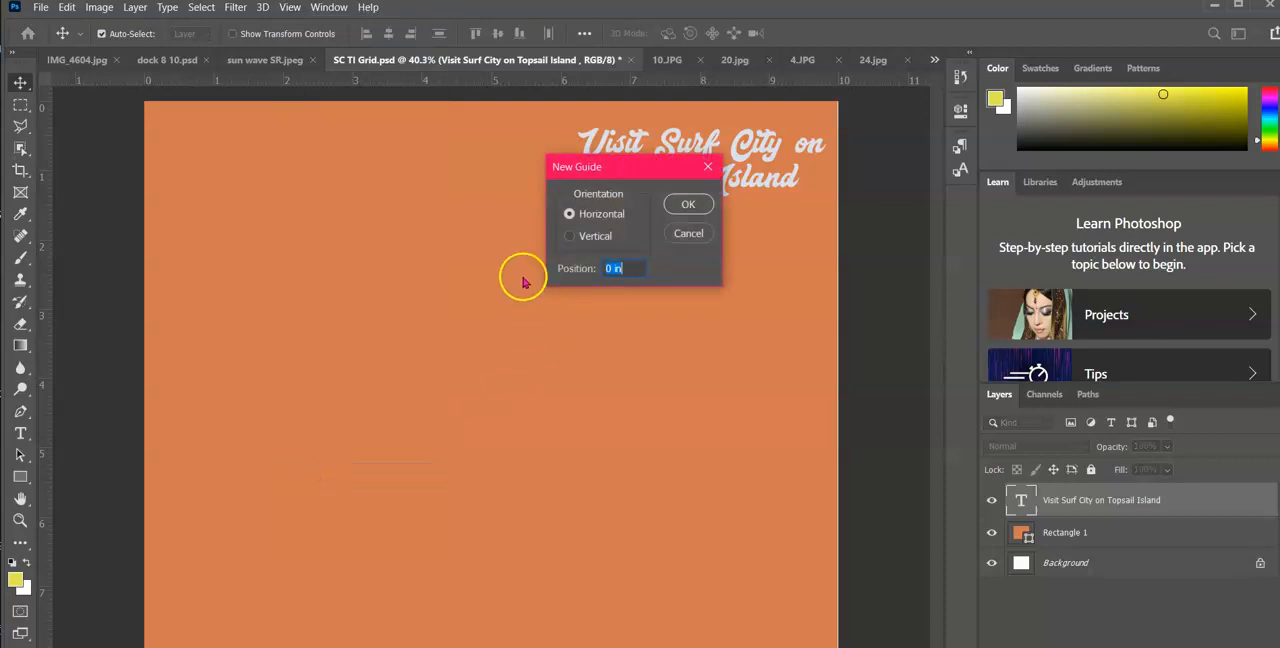
click(603, 268)
click(688, 205)
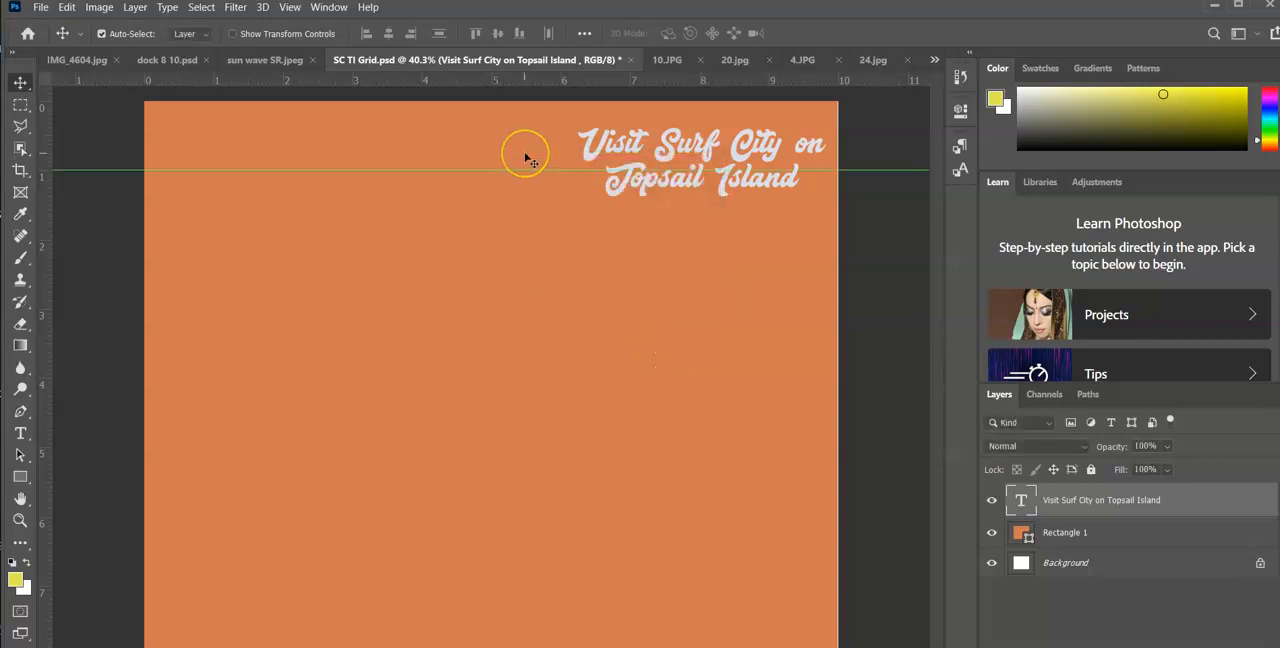
Add a new vertical guide at 2 in
click(289, 7)
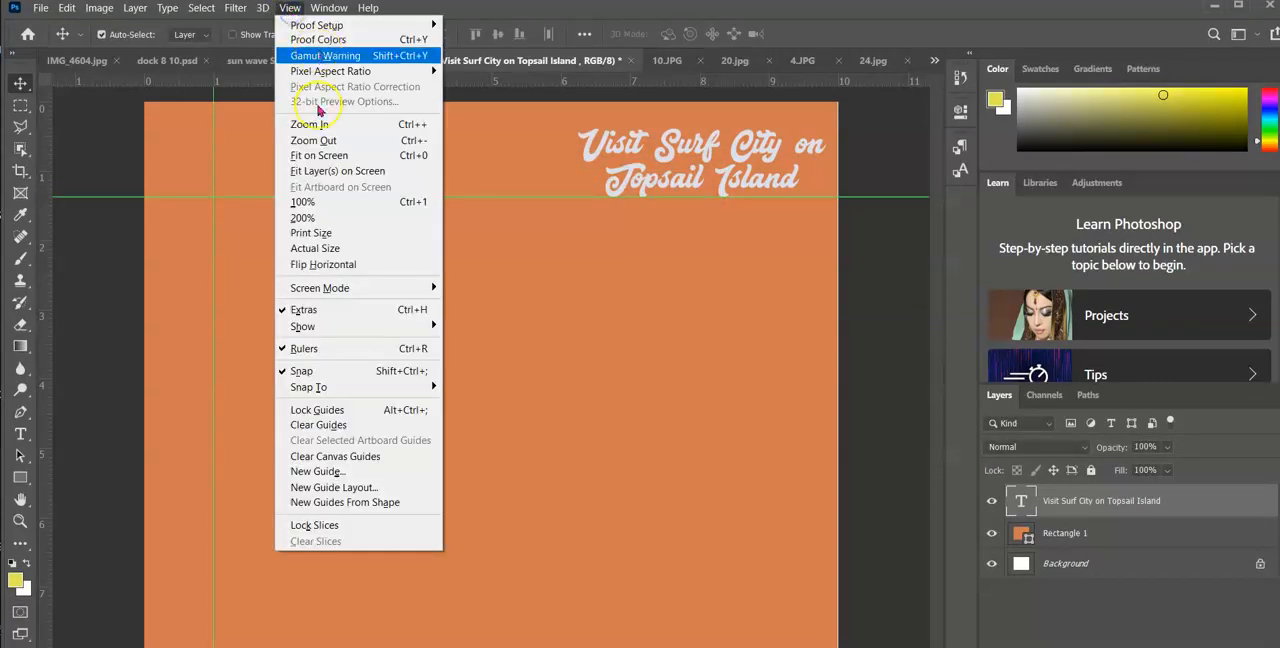
click(361, 474)
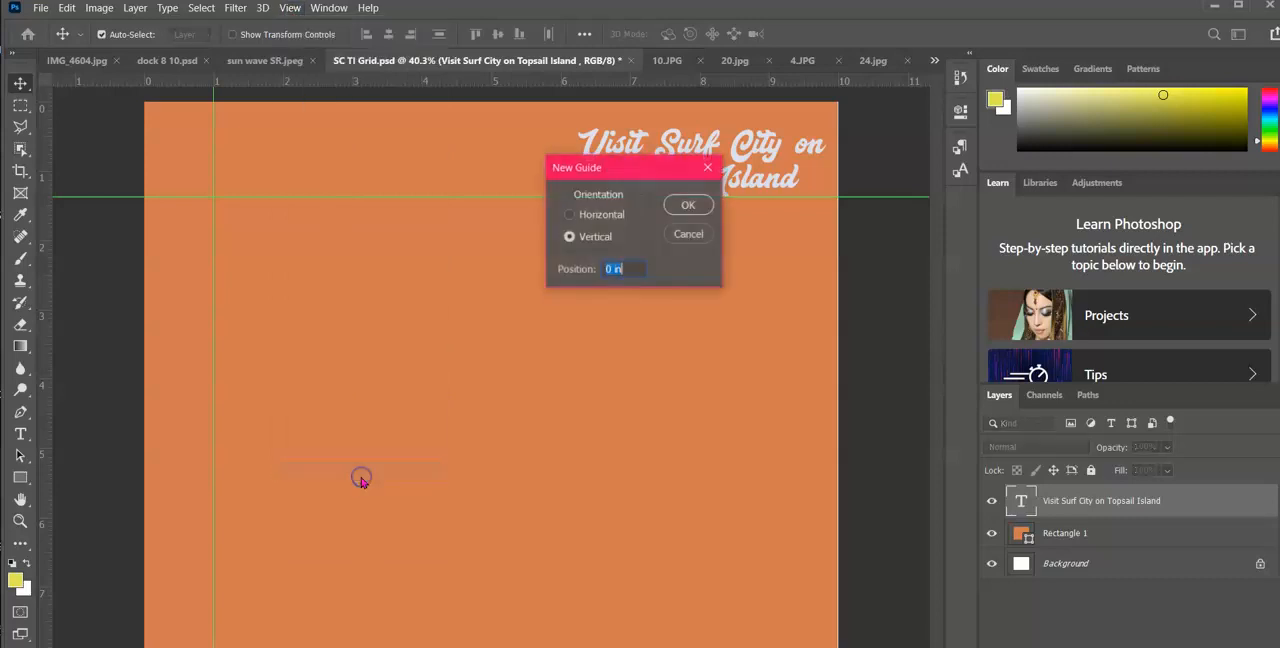
click(605, 268)
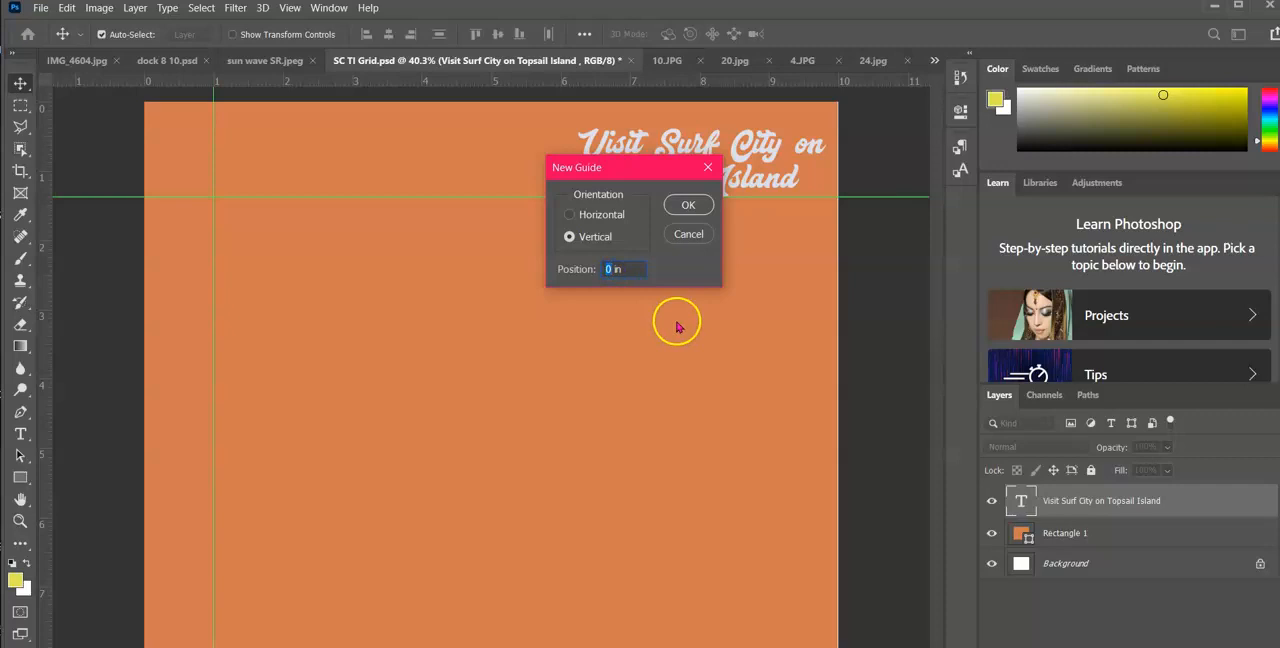
text(2)
click(678, 206)
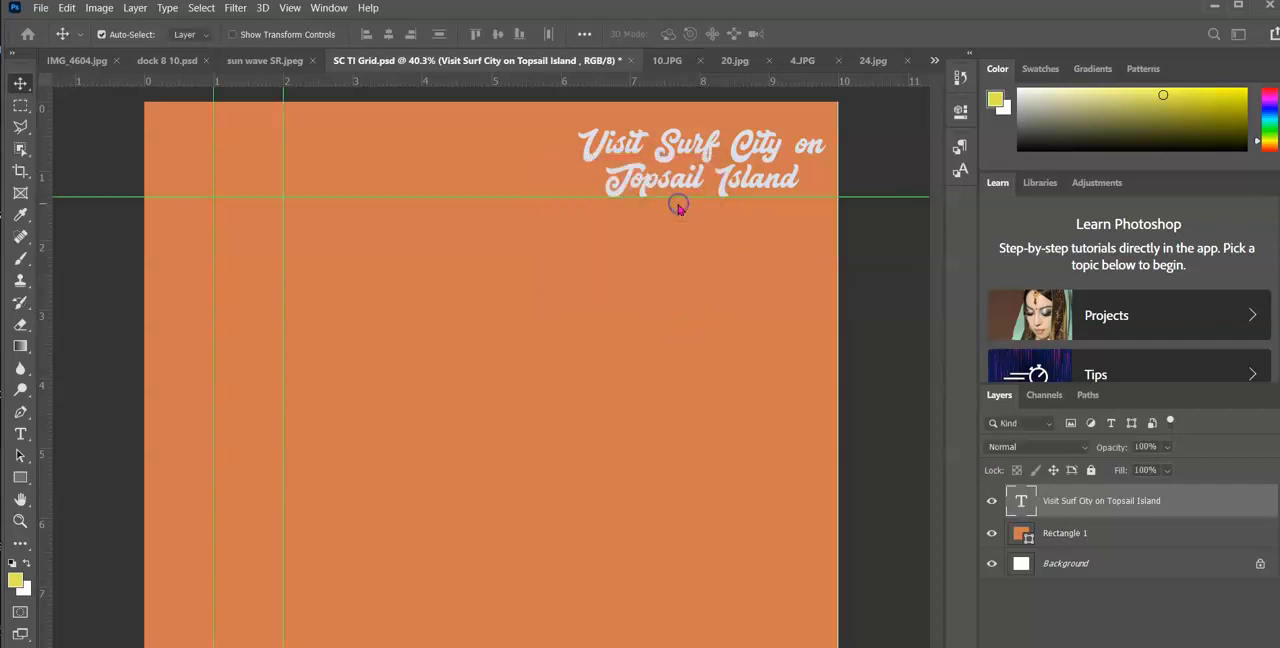
Pull more guides from the rulers: vertical ones at 3, 4 and 5 in, and horizontal ones at 2, 3, 4 and 5 in
click(838, 82)
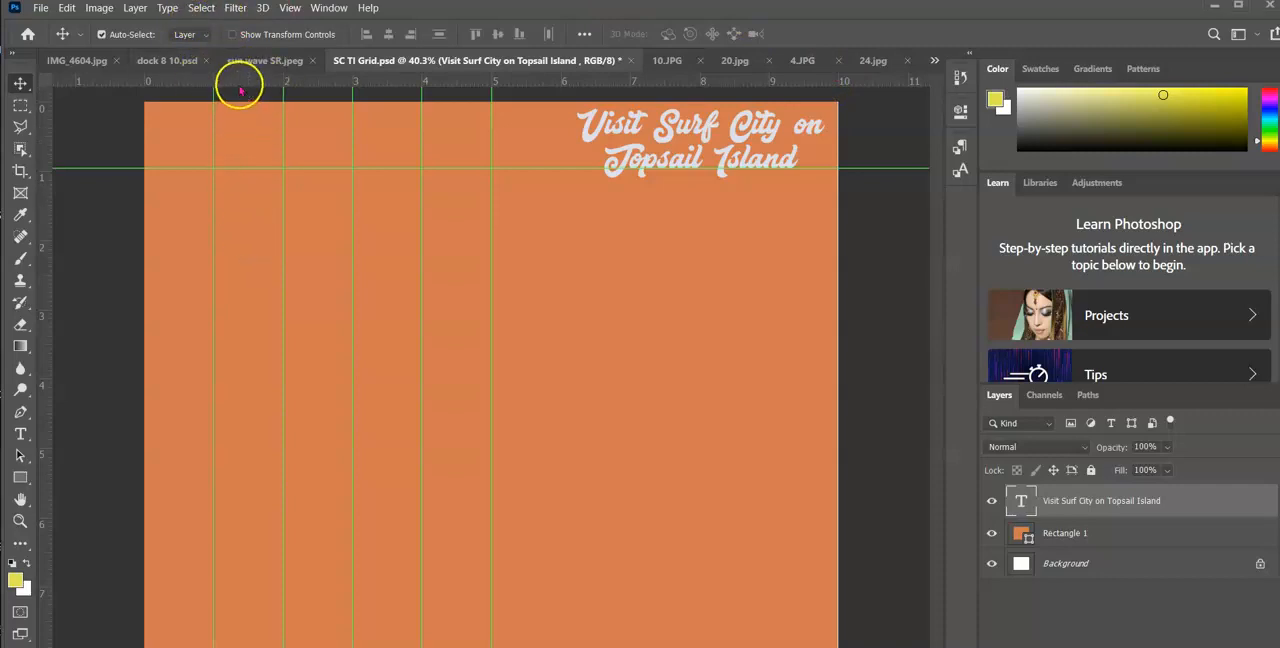
drag(243, 87, 234, 238)
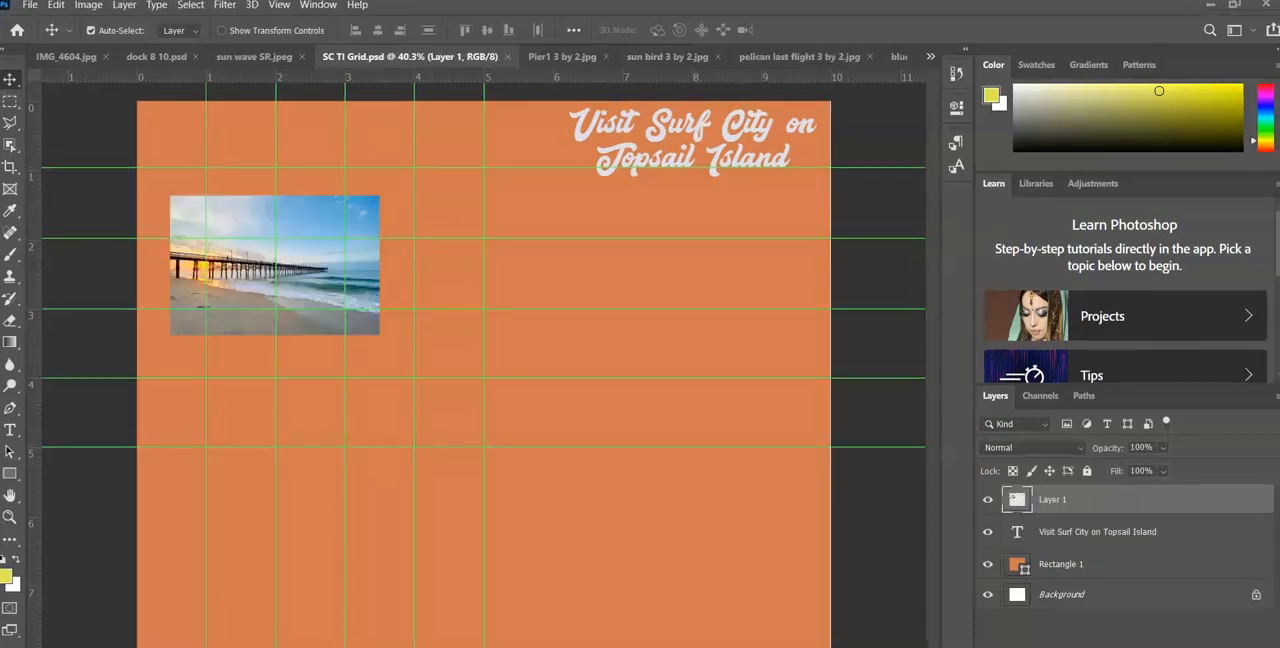
Hide the guides on the orange layout while keeping the rulers shown
click(280, 6)
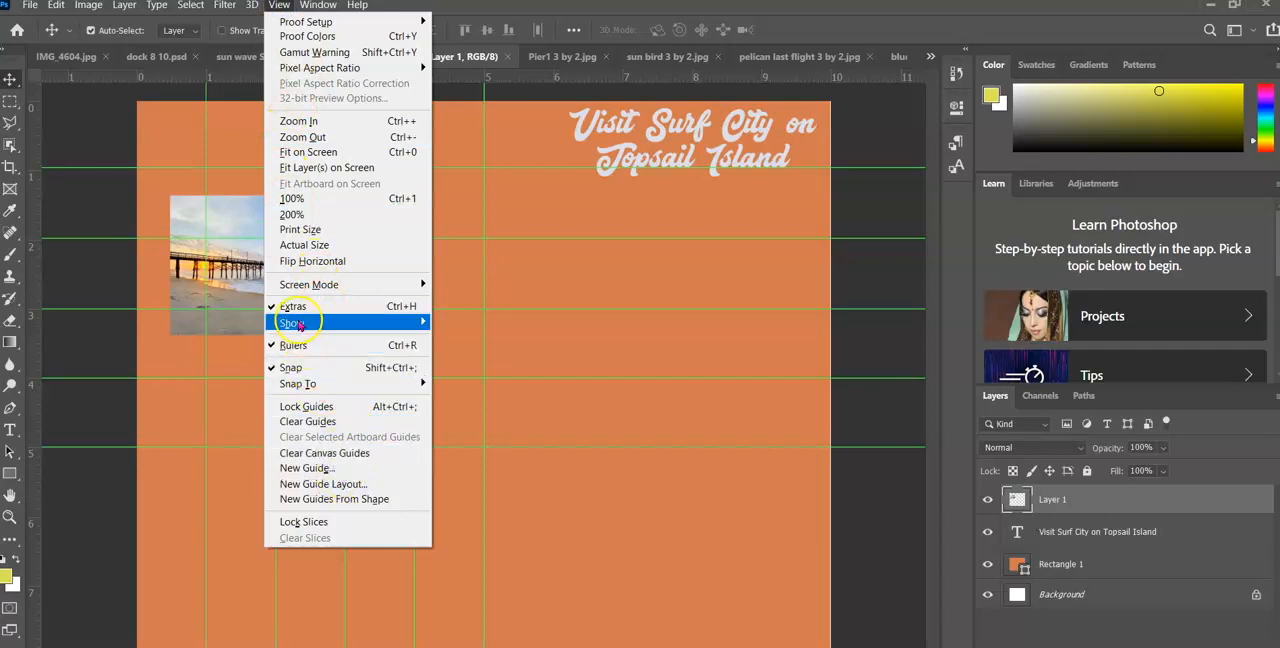
mouse_move(372, 323)
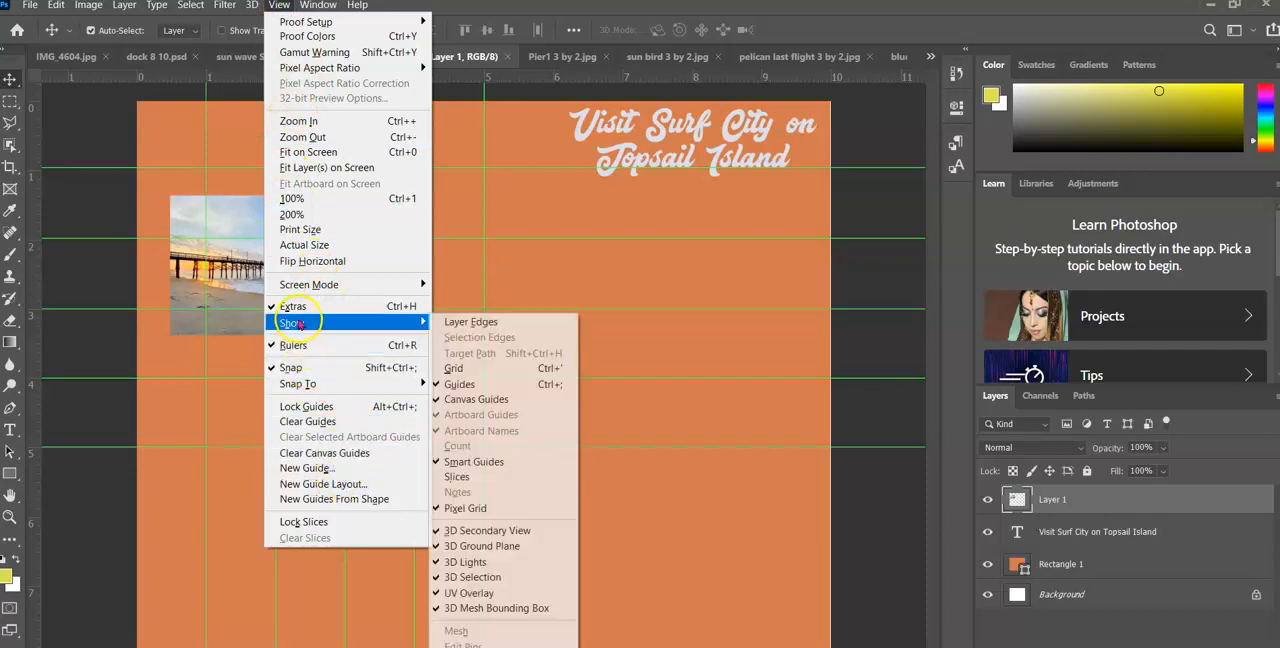
click(475, 384)
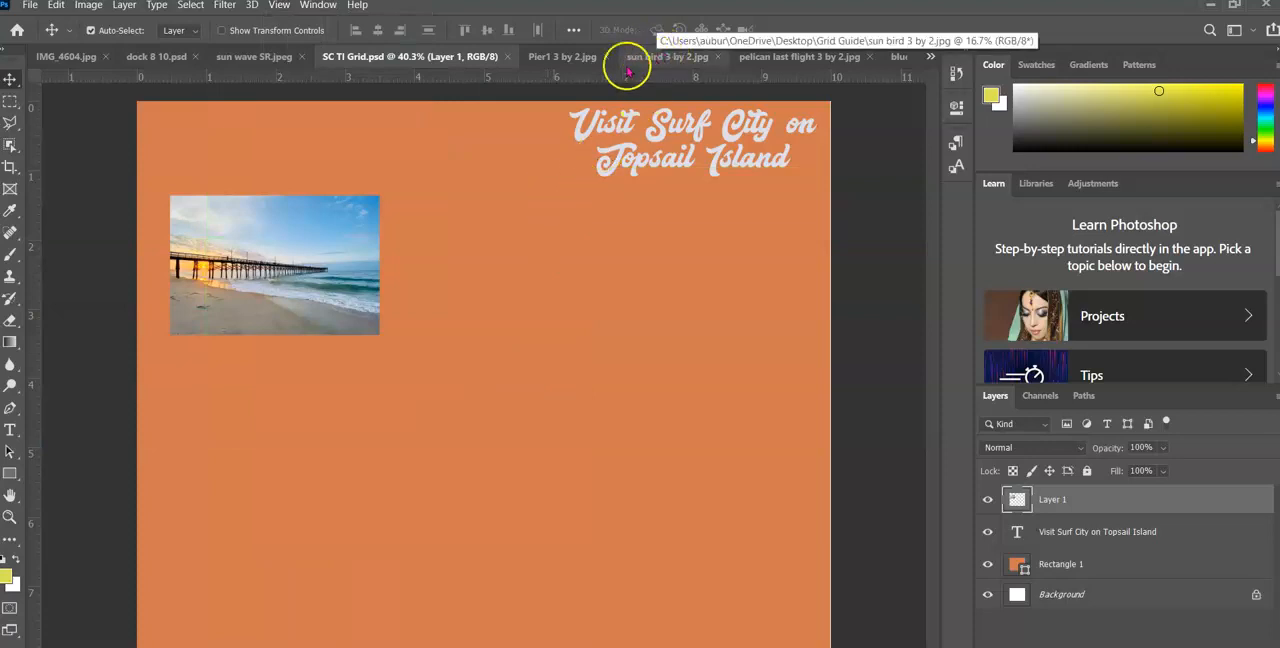
Copy the entire pelican last flight 3 by 2.jpg image into SC TI Grid.psd as a new layer
click(566, 56)
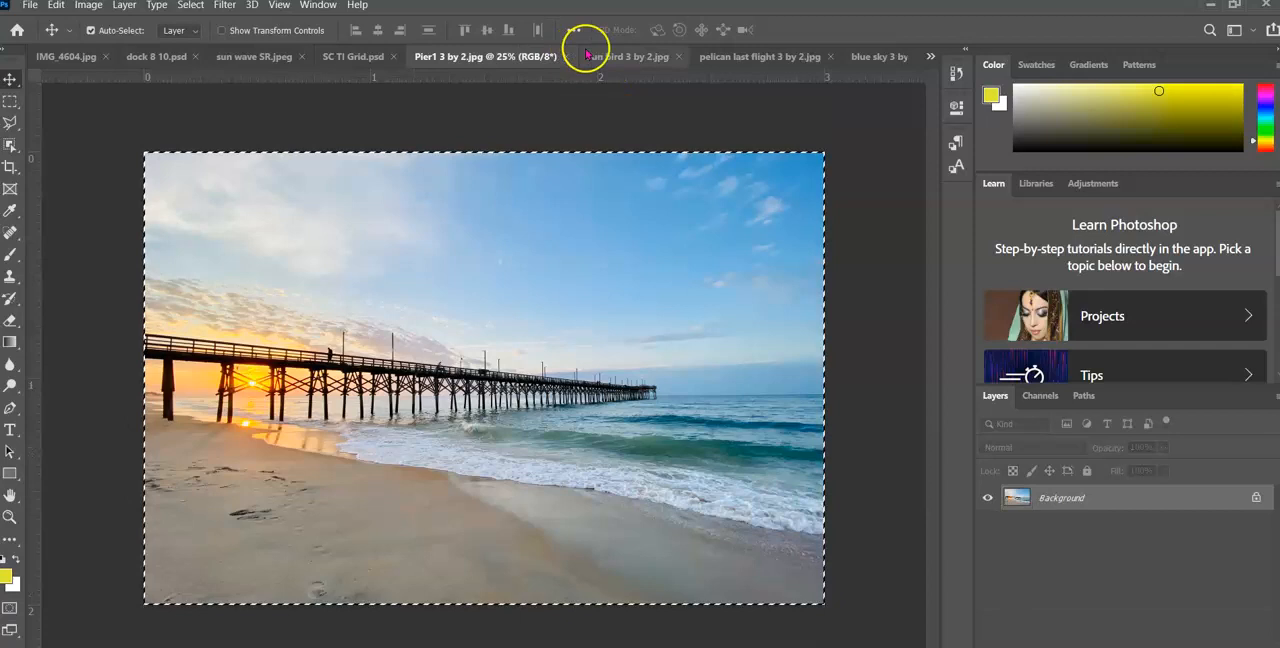
click(738, 56)
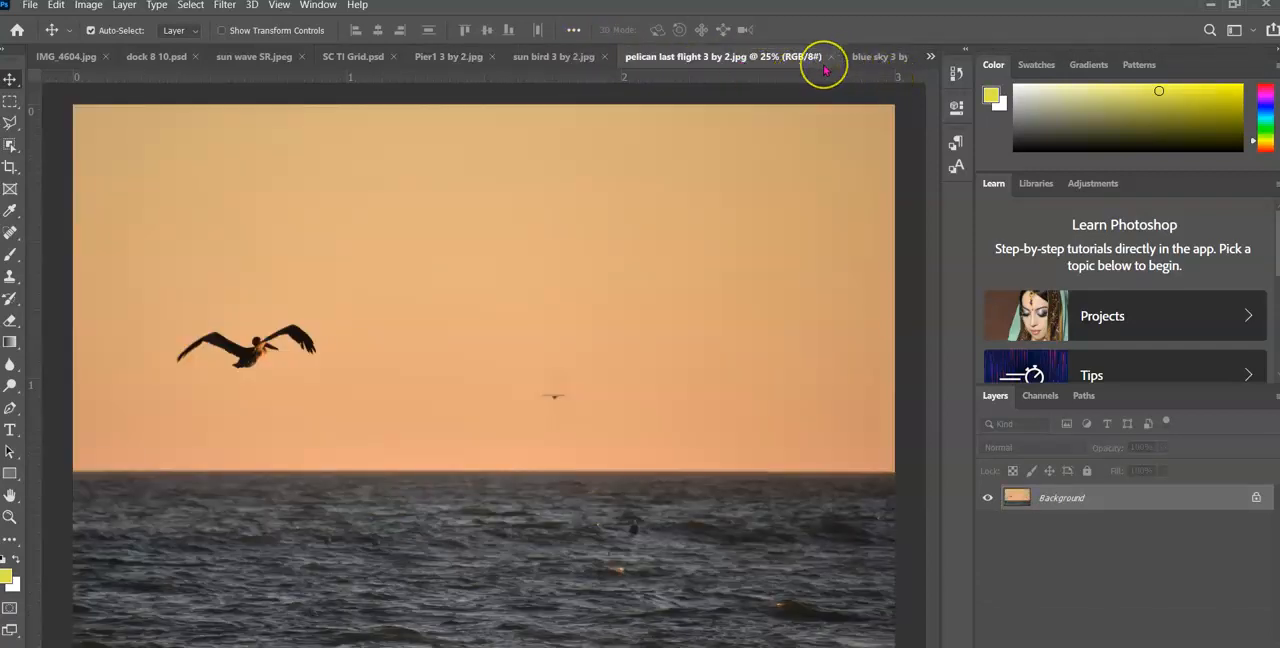
key(ctrl+a)
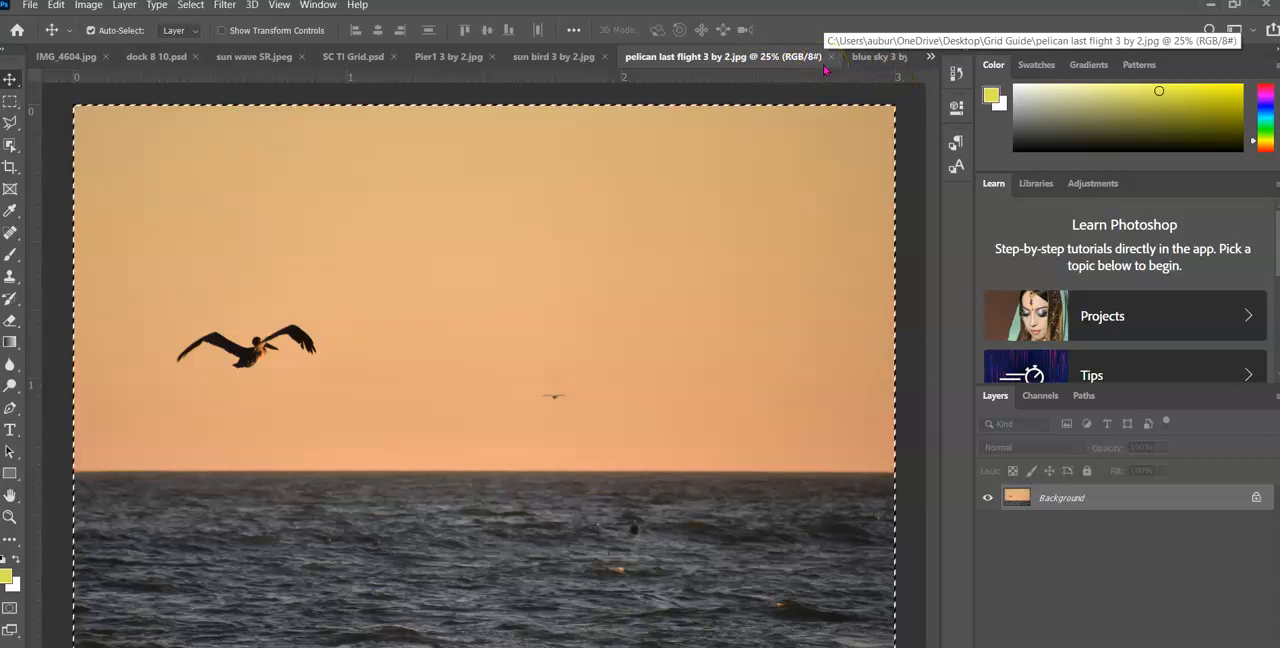
drag(765, 30, 632, 443)
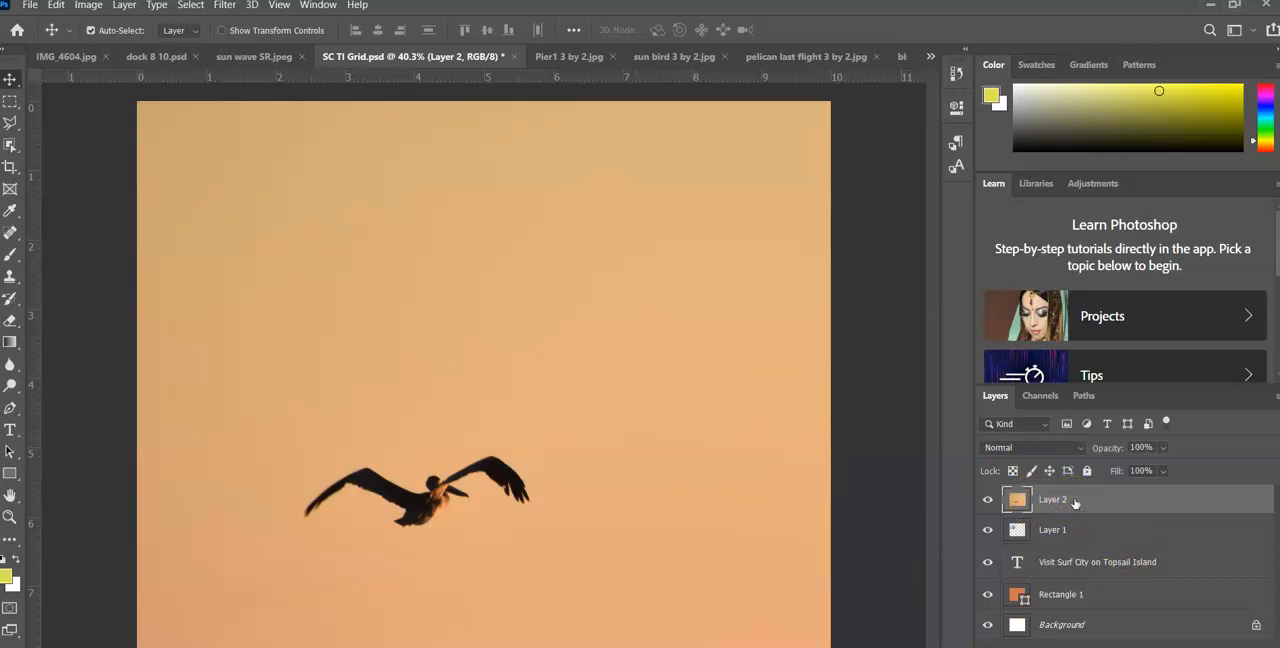
Scale the pelican layer to 3 in wide by 2 in high and move it beside the pier photo
key(ctrl+t)
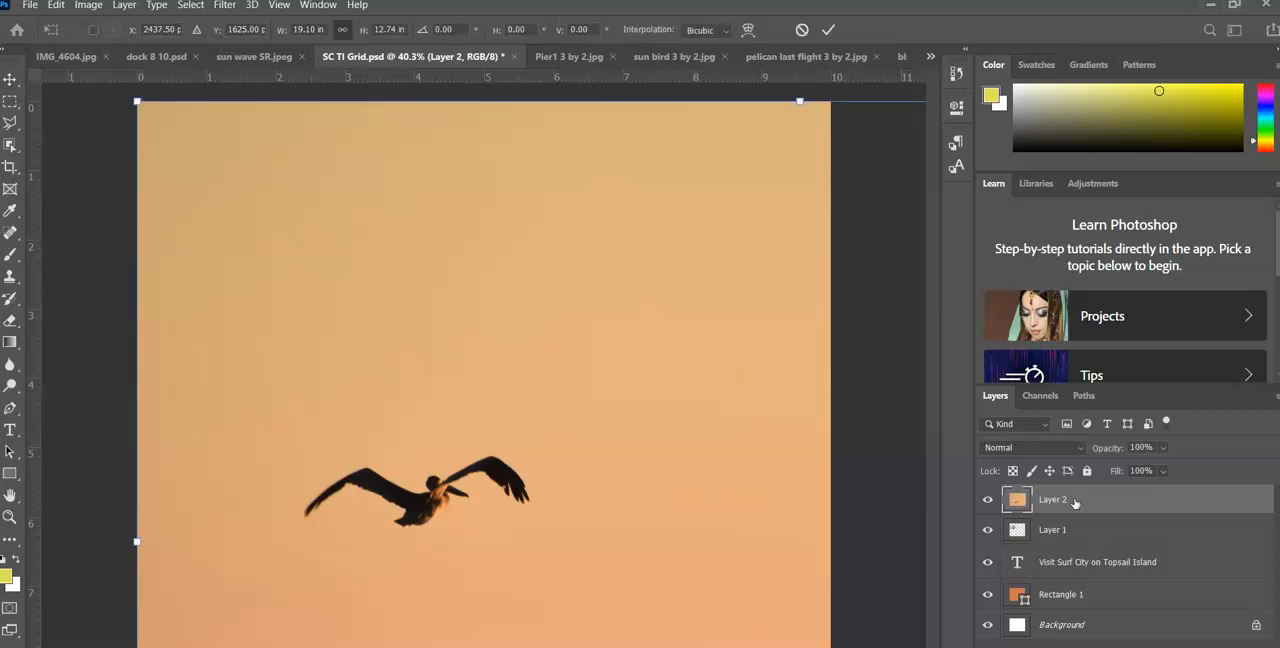
click(305, 28)
text(3)
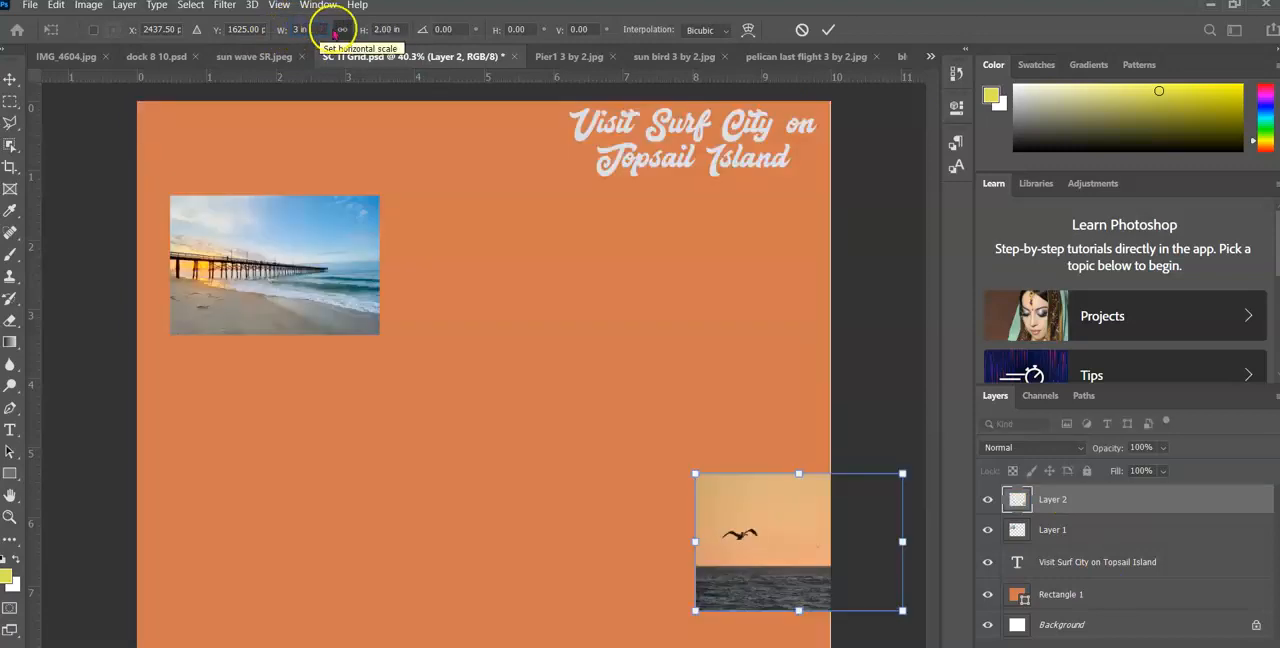
click(403, 30)
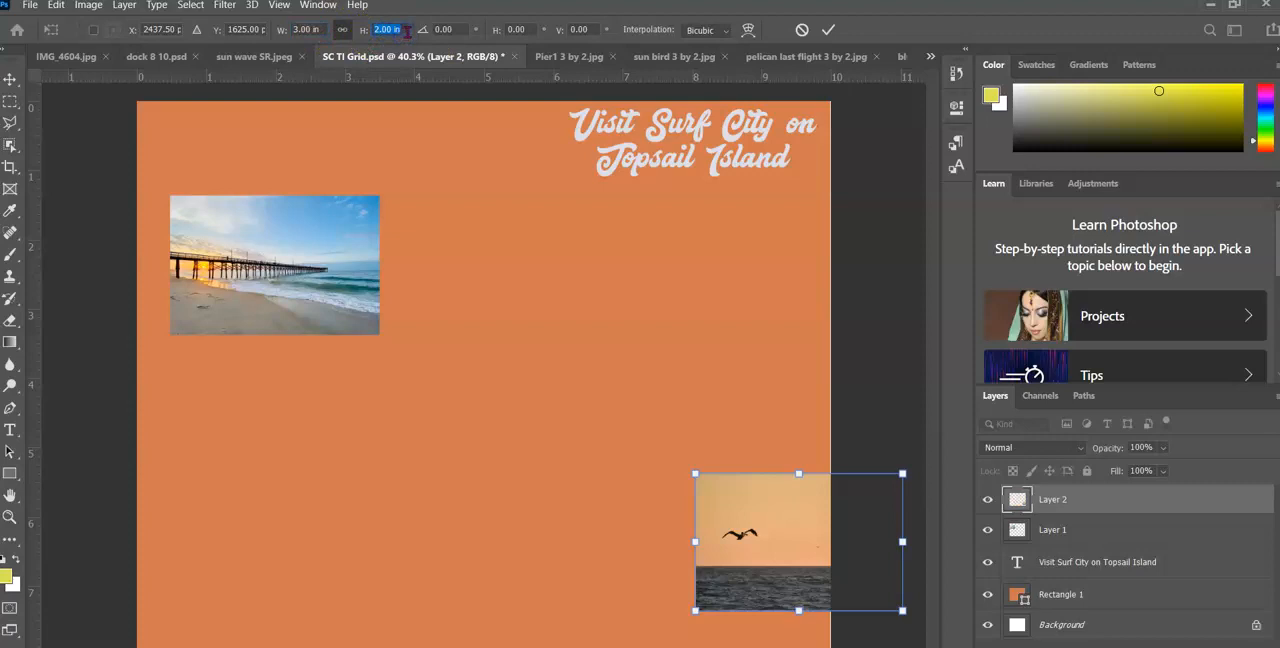
click(828, 30)
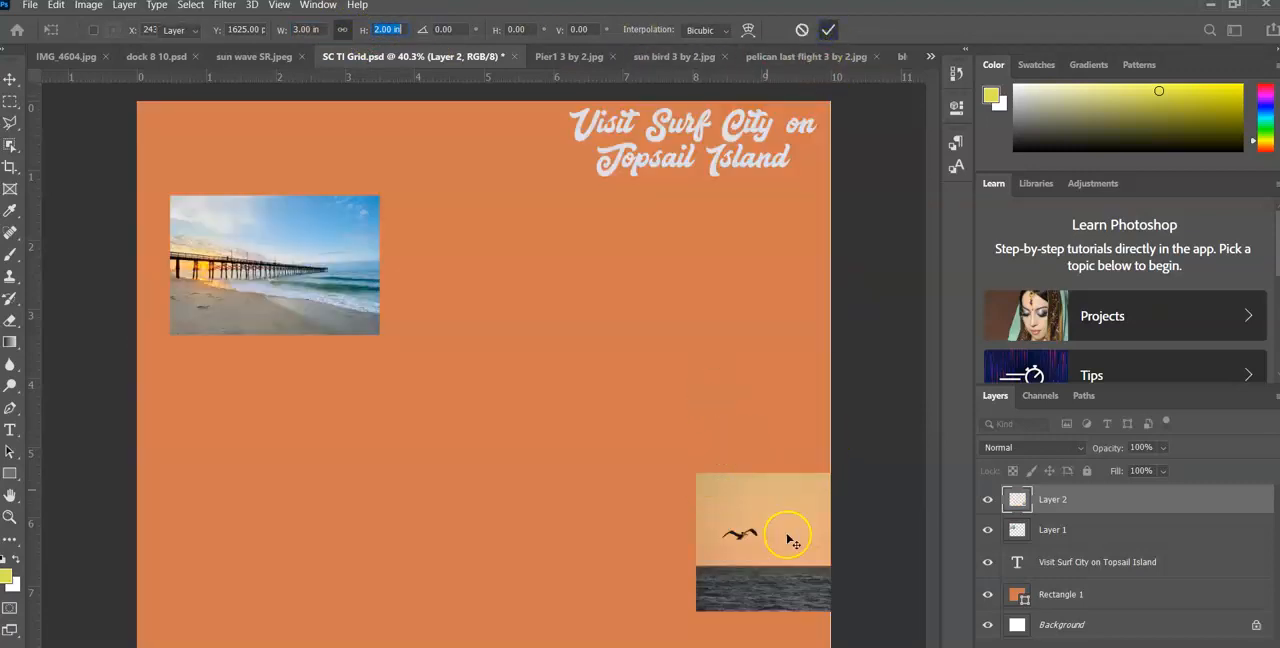
drag(788, 541, 521, 275)
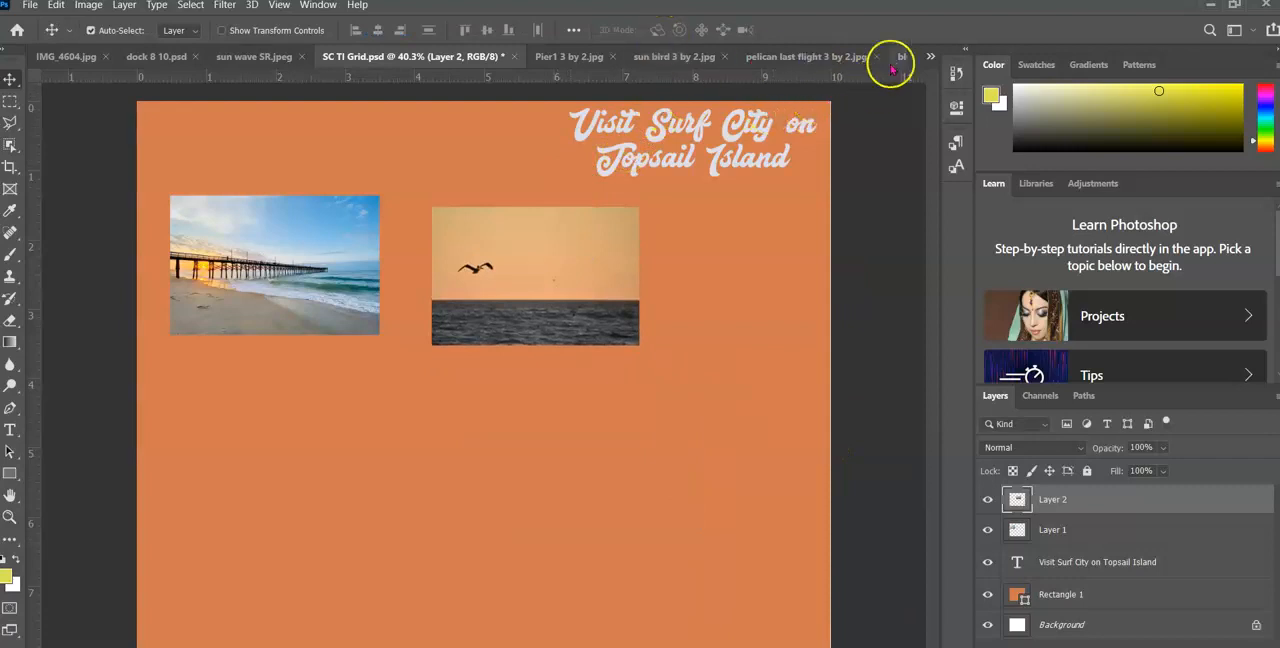
Switch to the blue sky 3 by 2.jpg document and cancel closing it
click(929, 56)
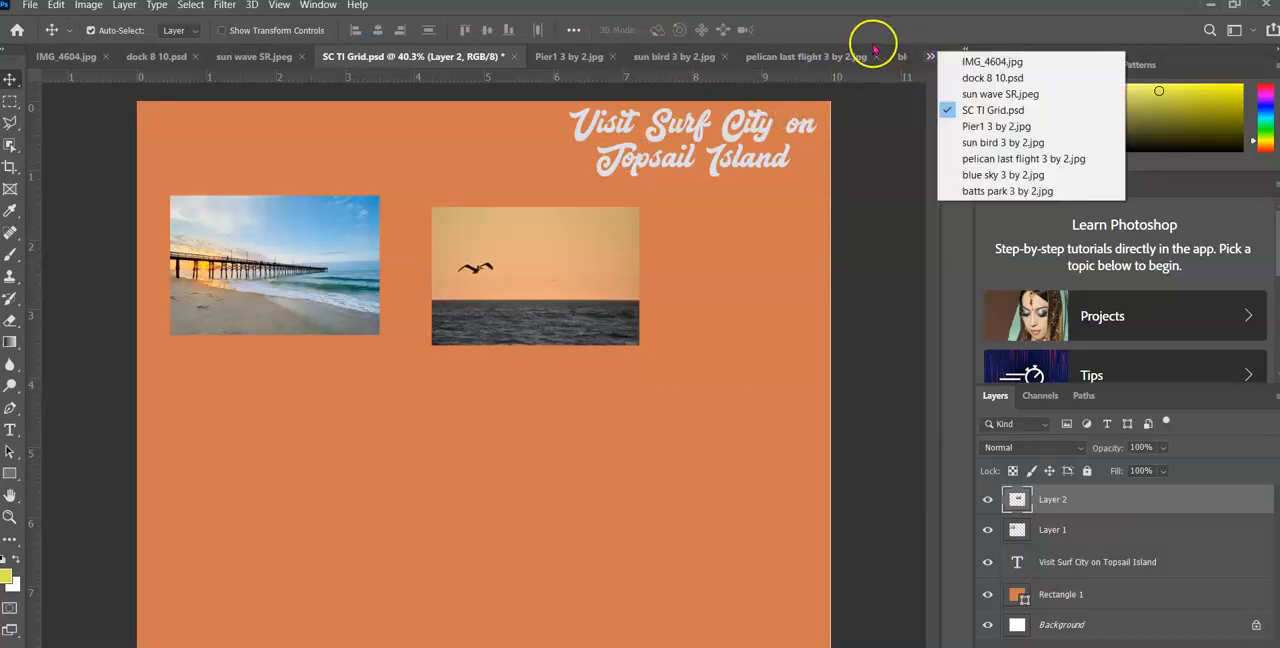
click(897, 56)
click(901, 58)
click(897, 58)
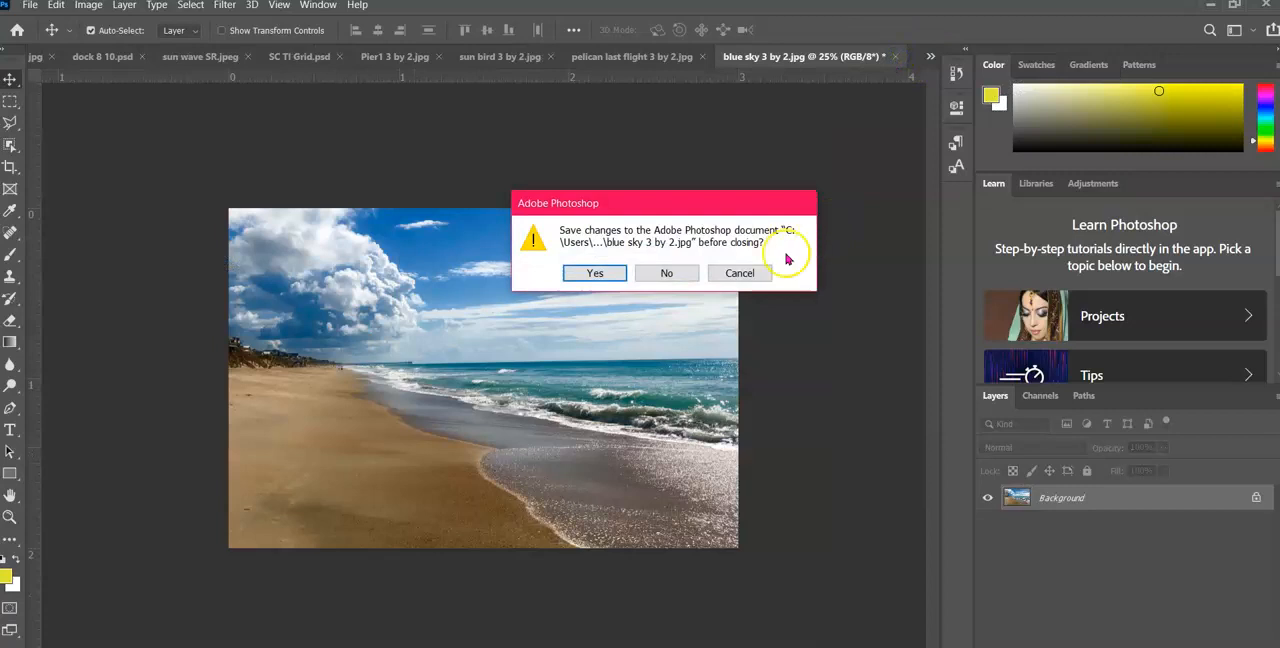
click(739, 273)
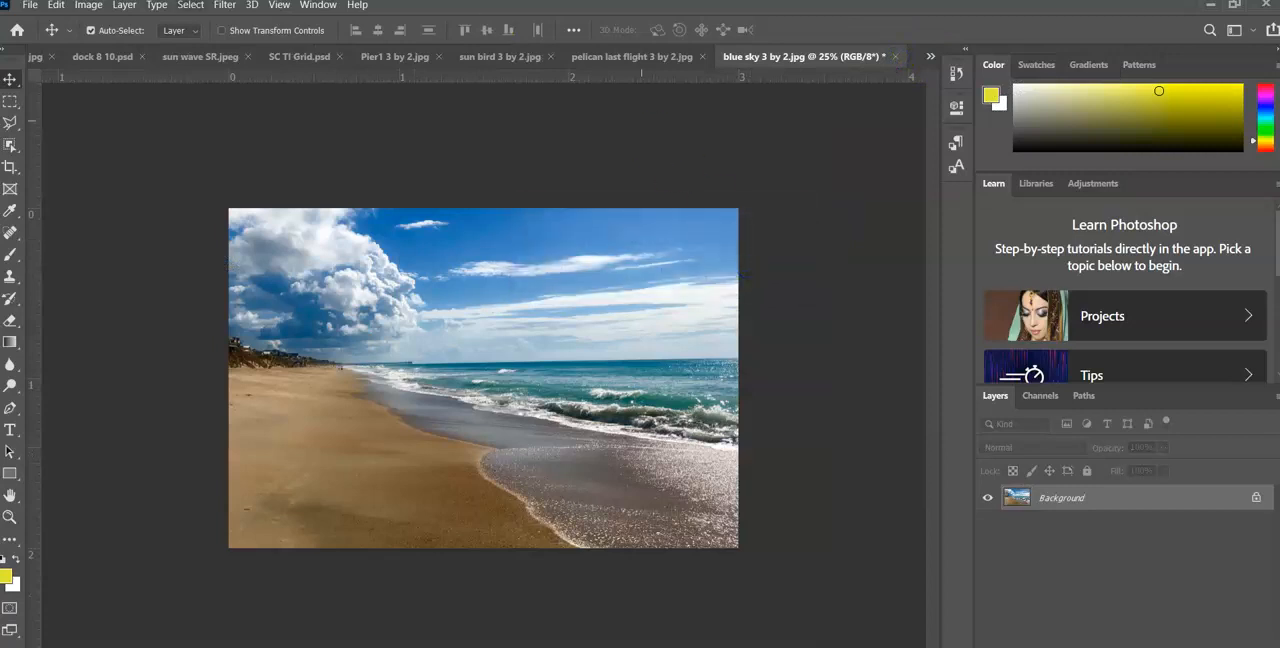
Try to copy the entire dock 8 10.psd image
click(108, 62)
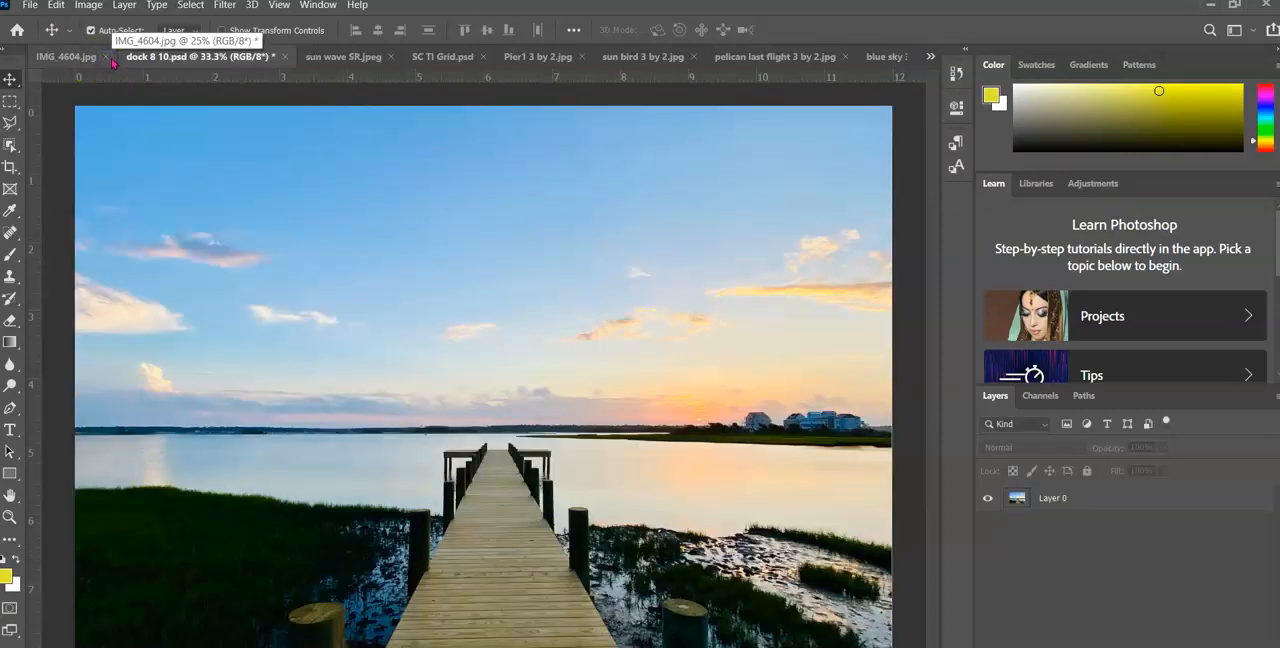
key(ctrl+a)
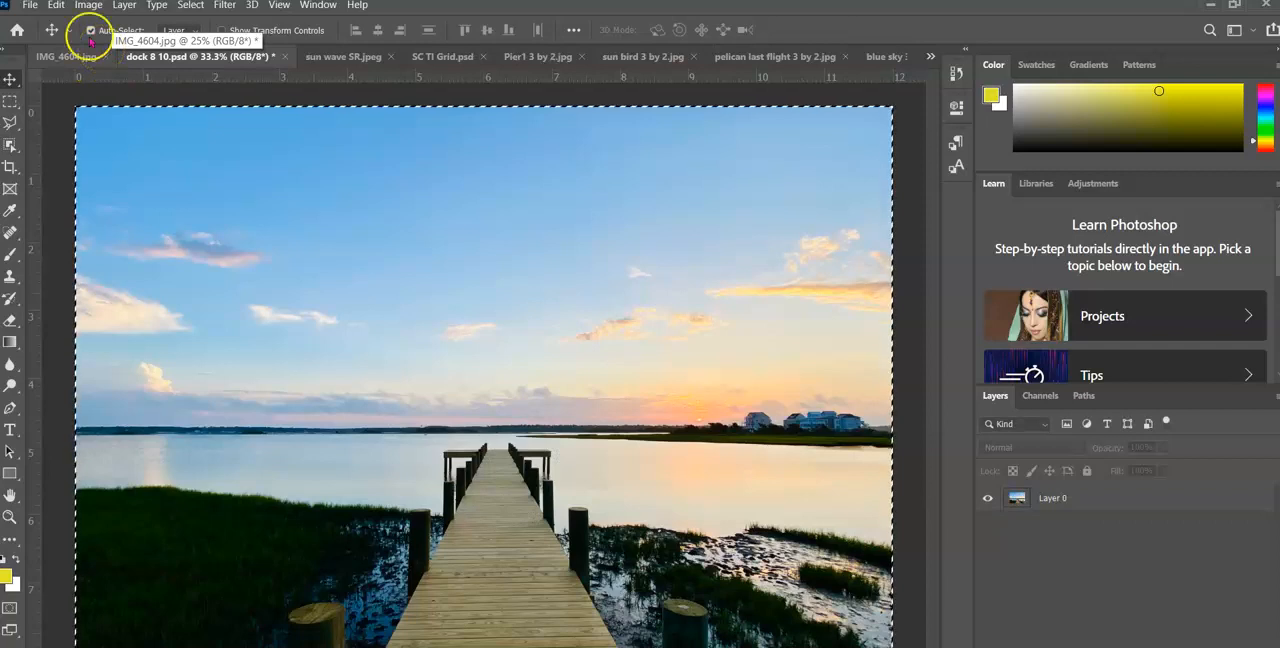
click(56, 6)
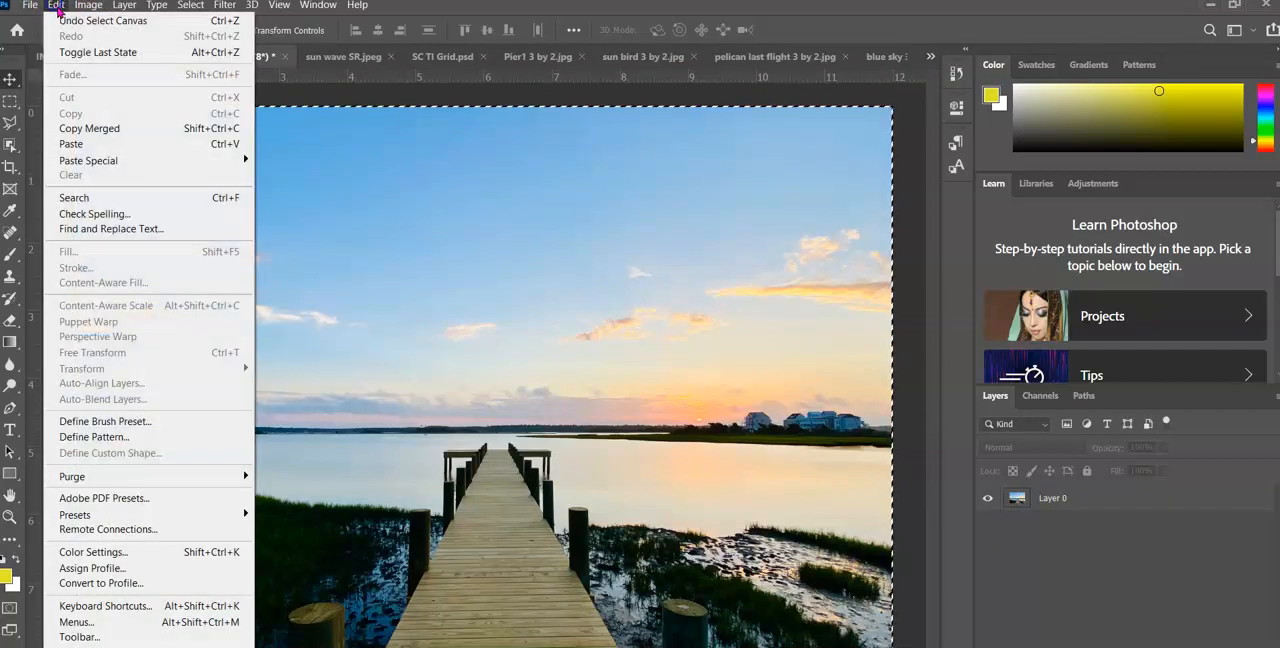
click(68, 113)
Paste the copied sunrise beach photo into SC TI Grid.psd as a new layer
click(442, 57)
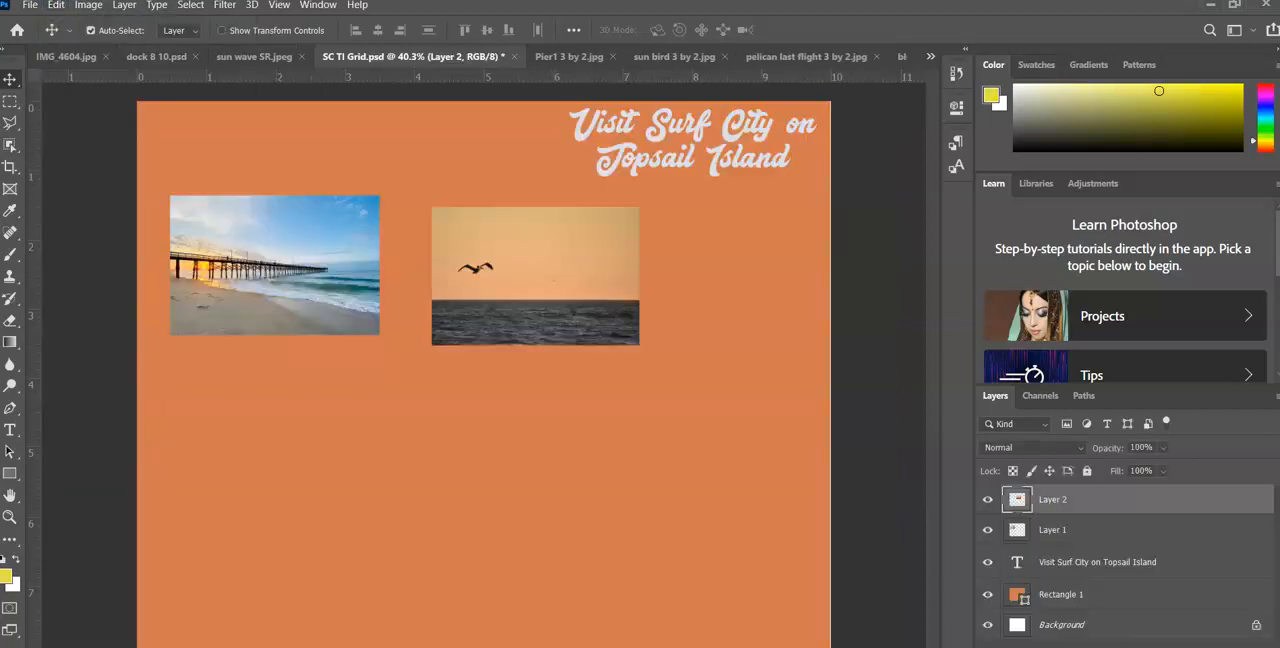
click(56, 5)
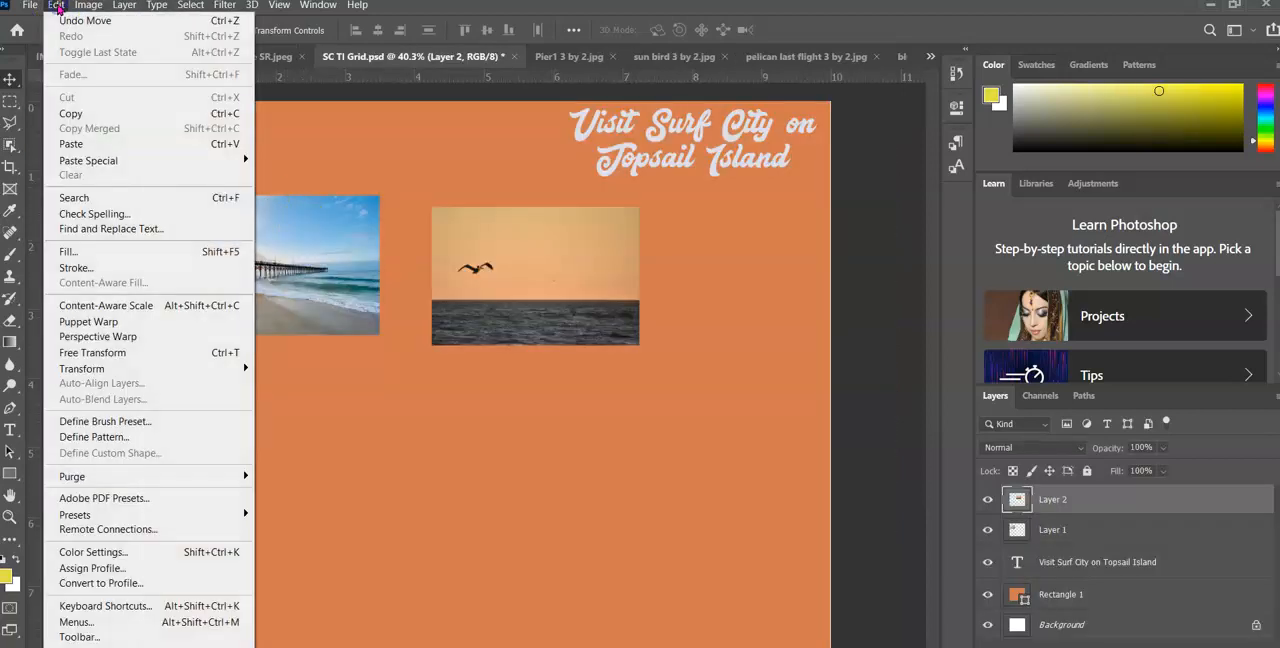
click(80, 142)
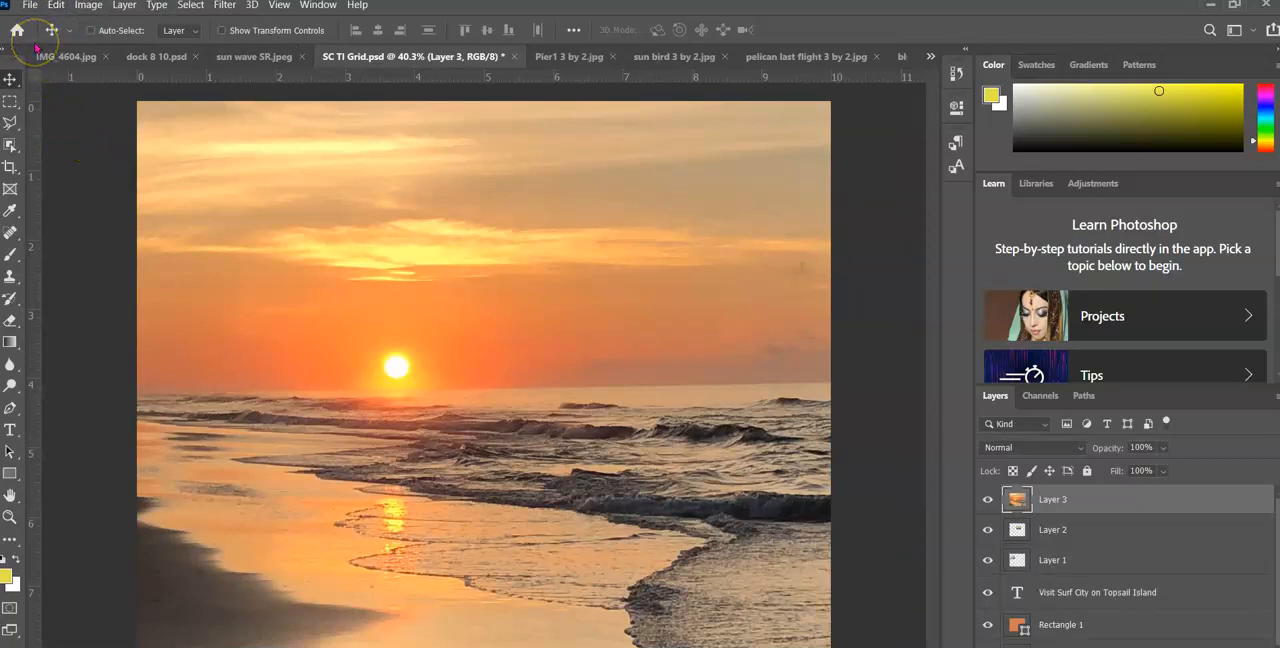
Scale the pasted sunrise beach layer, setting its width to 3 in and its height to 2 in
key(ctrl+t)
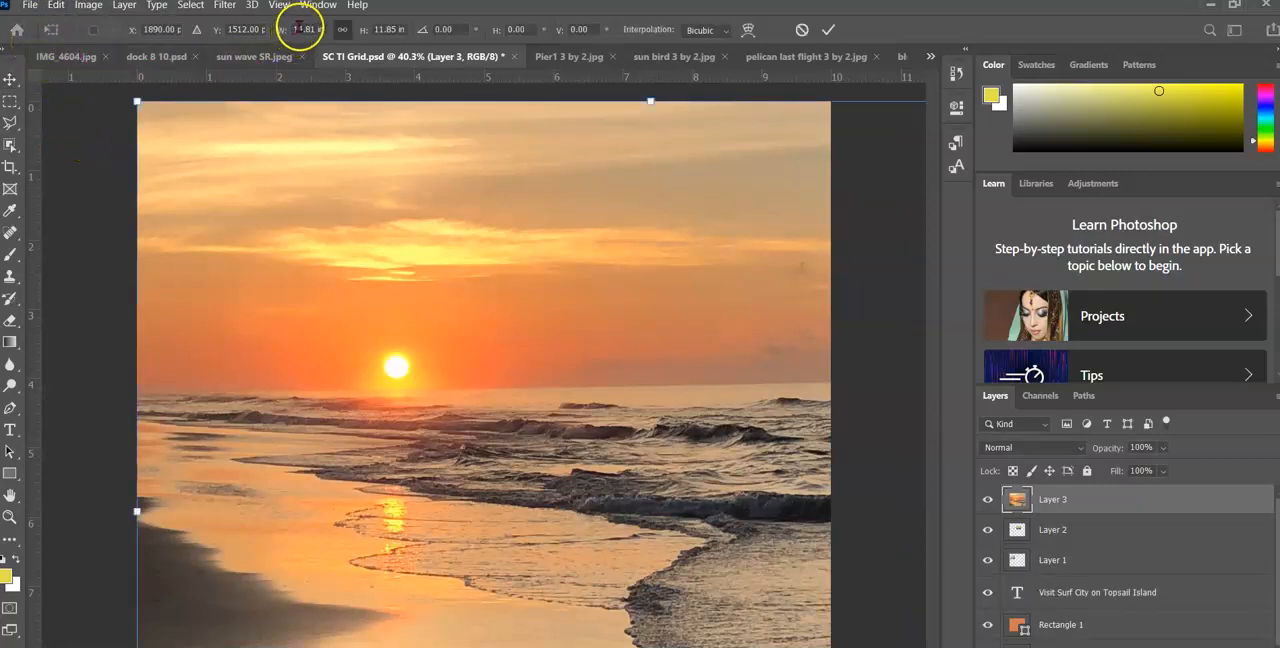
click(338, 29)
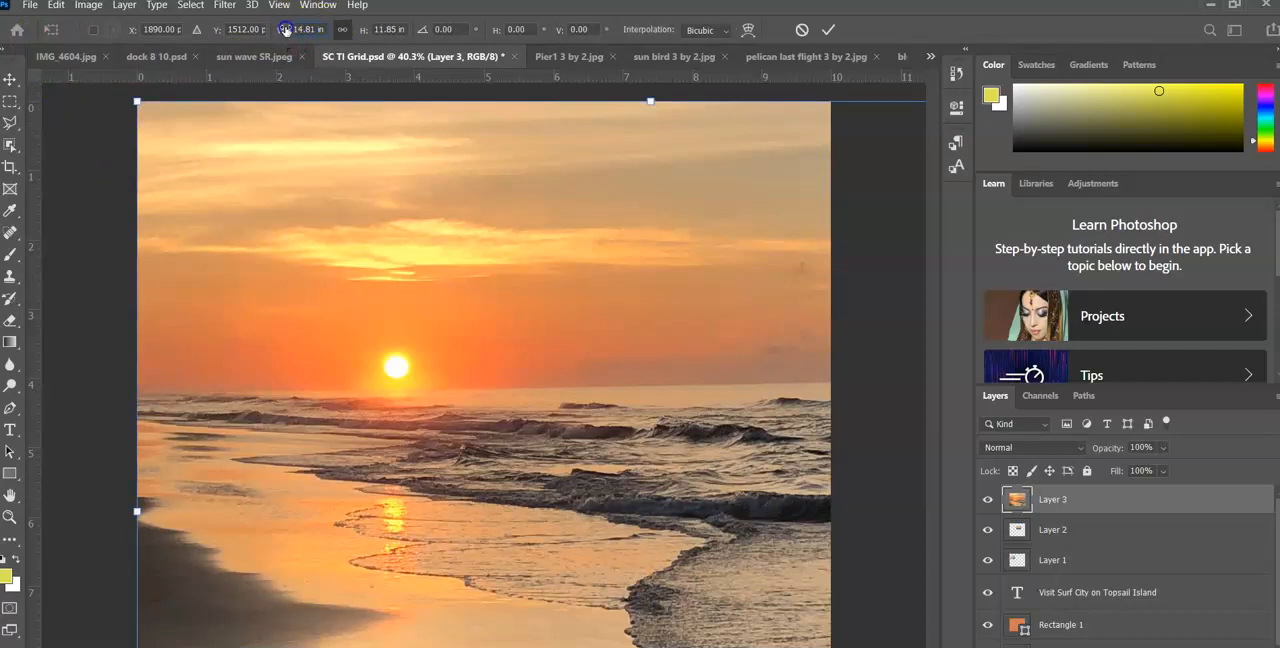
text(3)
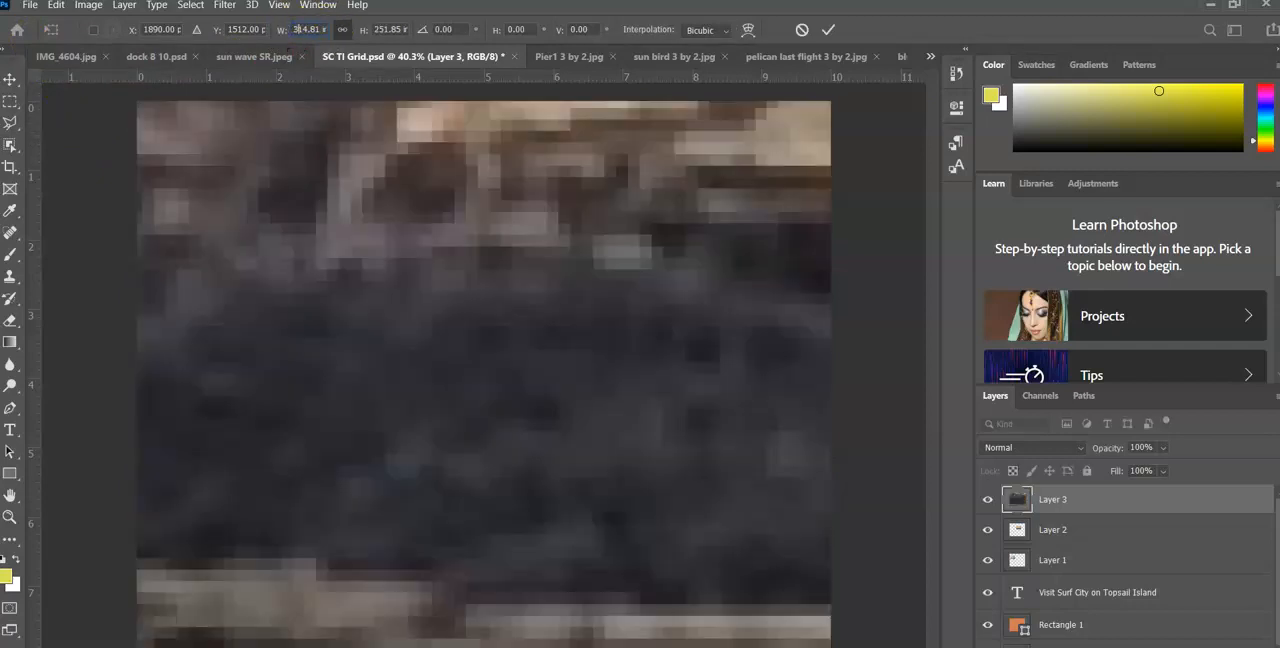
key(Delete)
key(Delete)
key(Delete)
key(Delete)
key(Delete)
key(Delete)
key(Delete)
key(Delete)
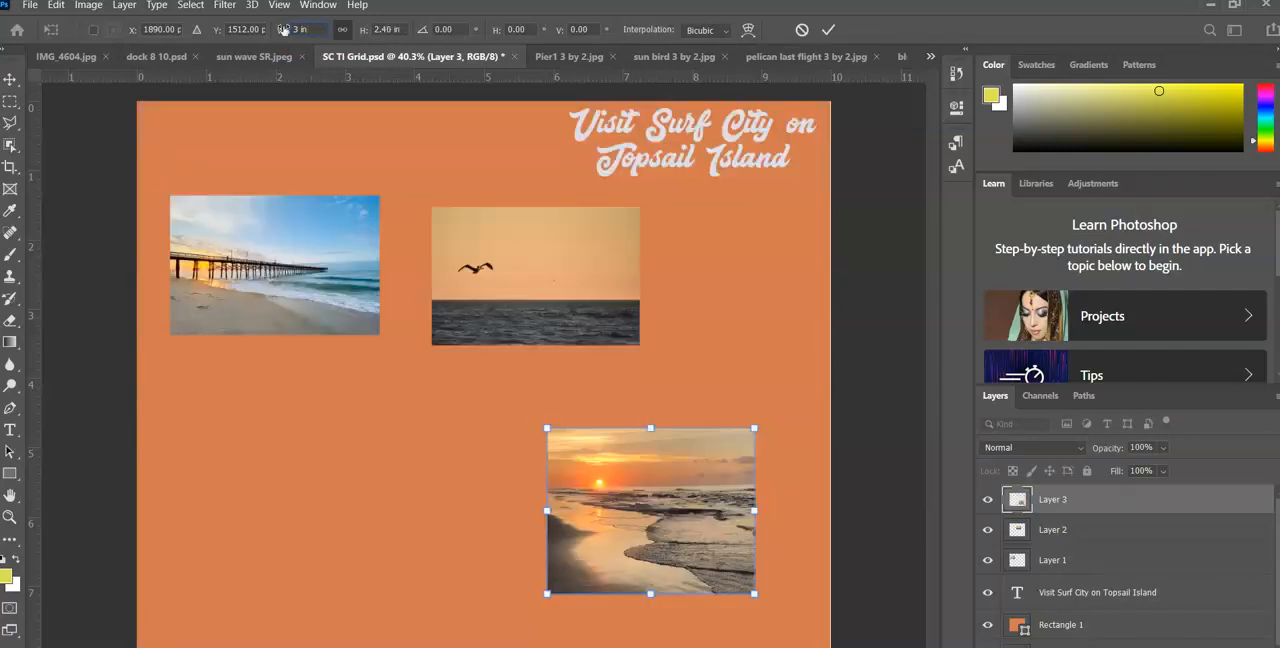
key(Return)
key(BackSpace)
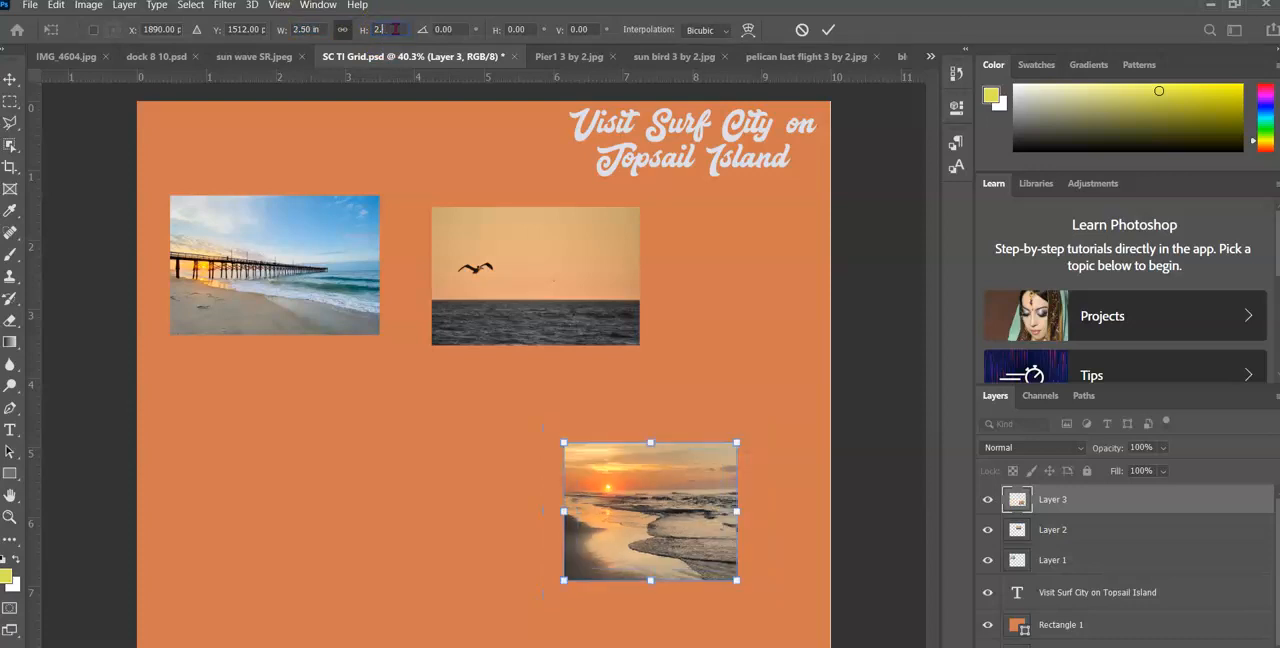
click(828, 29)
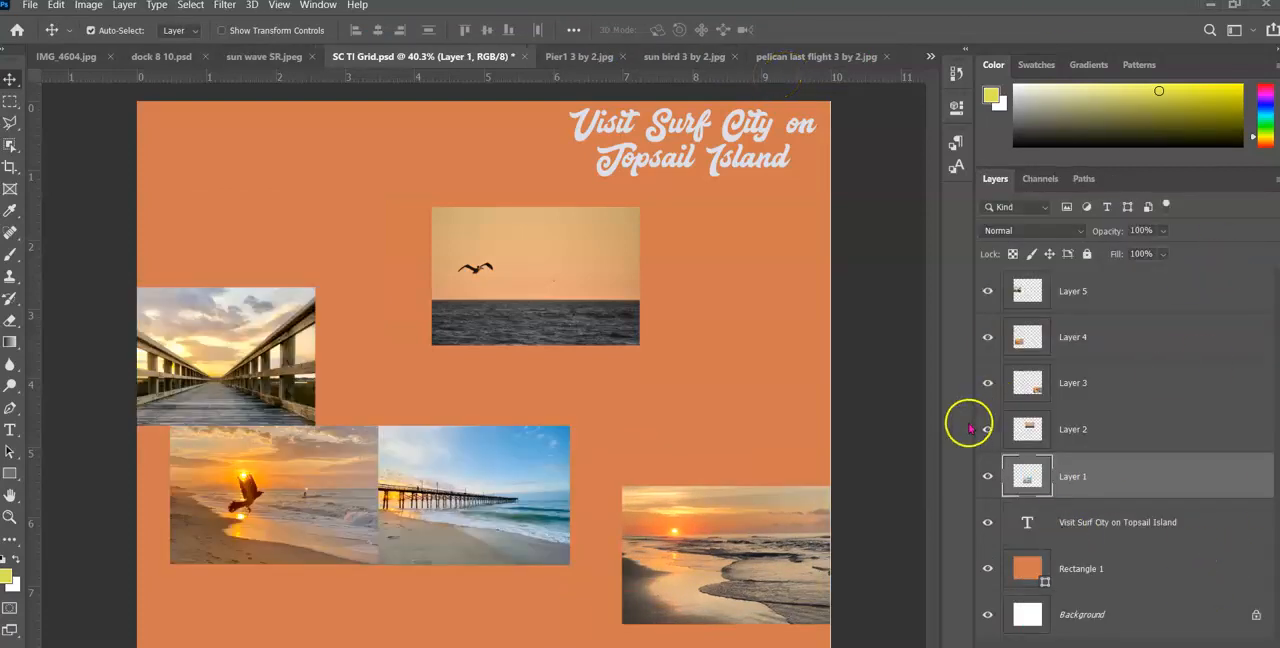
Toggle the visibility of Layer 5, Layer 4, Layer 3 and Layer 2 to identify the photo on each
click(1113, 301)
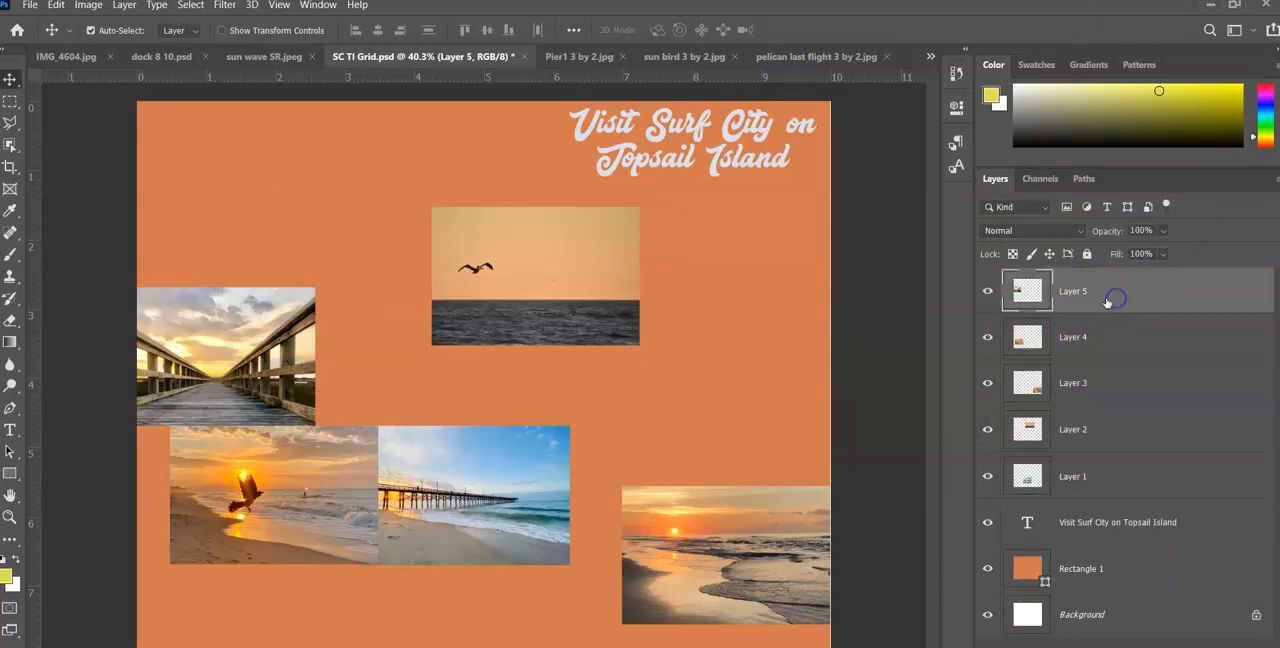
click(988, 291)
click(988, 337)
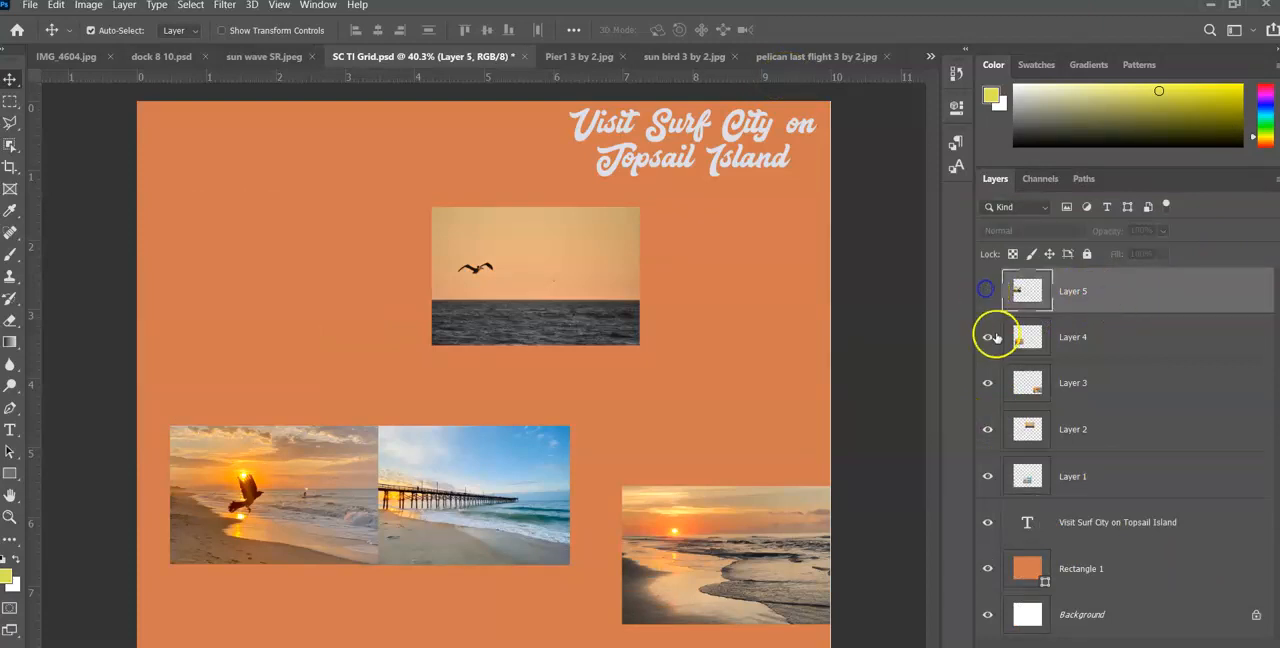
click(987, 386)
click(988, 429)
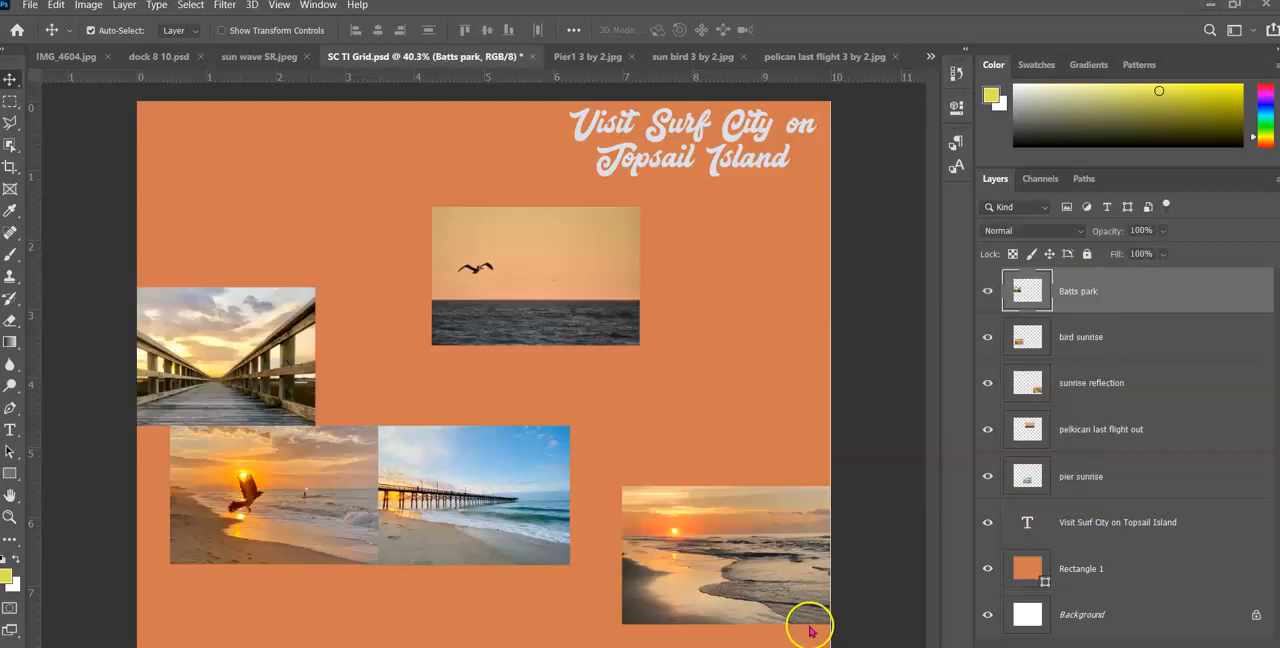
Show the grid over the orange layout
click(278, 6)
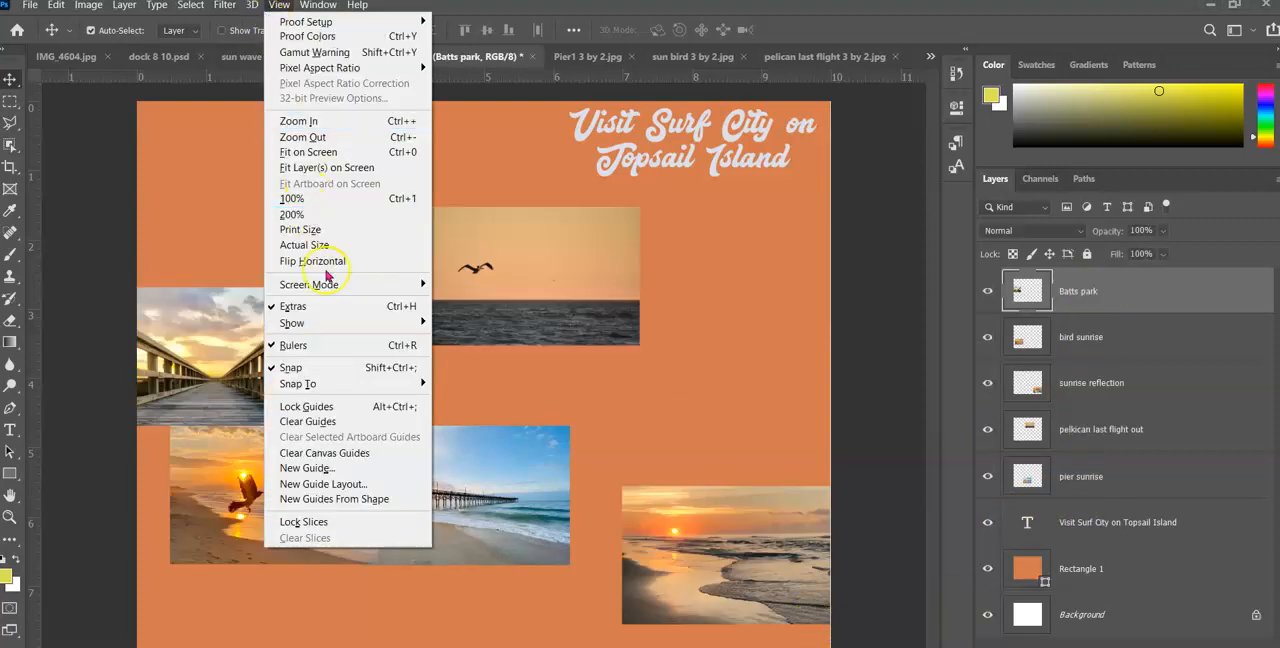
mouse_move(326, 326)
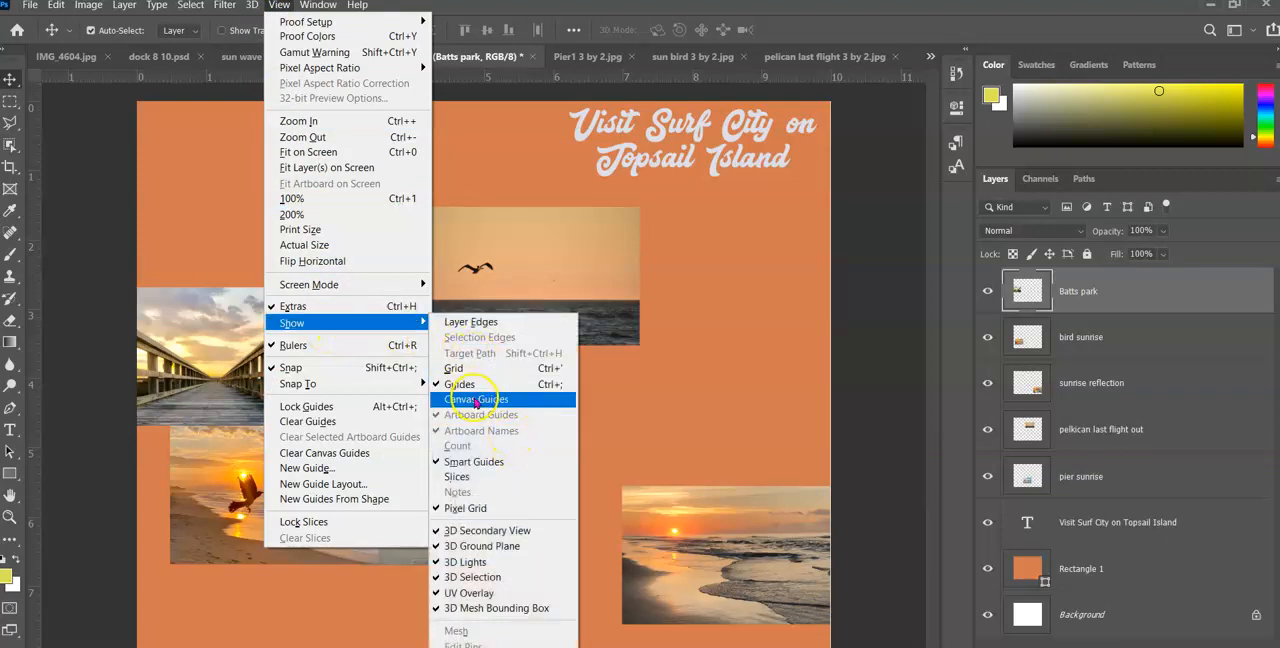
click(456, 369)
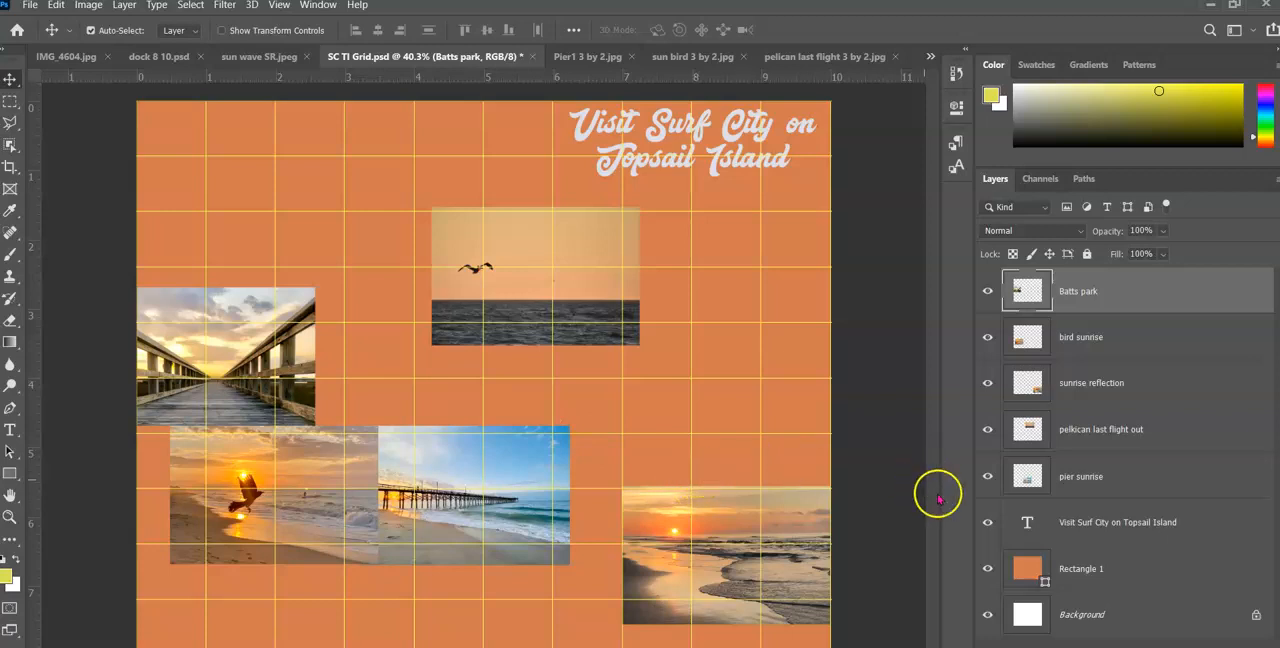
Snap the Batts park photo to the grid near the canvas's upper-left corner and spread the other four photos around the layout
click(172, 306)
drag(173, 305, 269, 167)
drag(538, 290, 380, 401)
drag(697, 571, 636, 300)
drag(543, 514, 584, 212)
drag(605, 320, 461, 577)
drag(283, 428, 713, 284)
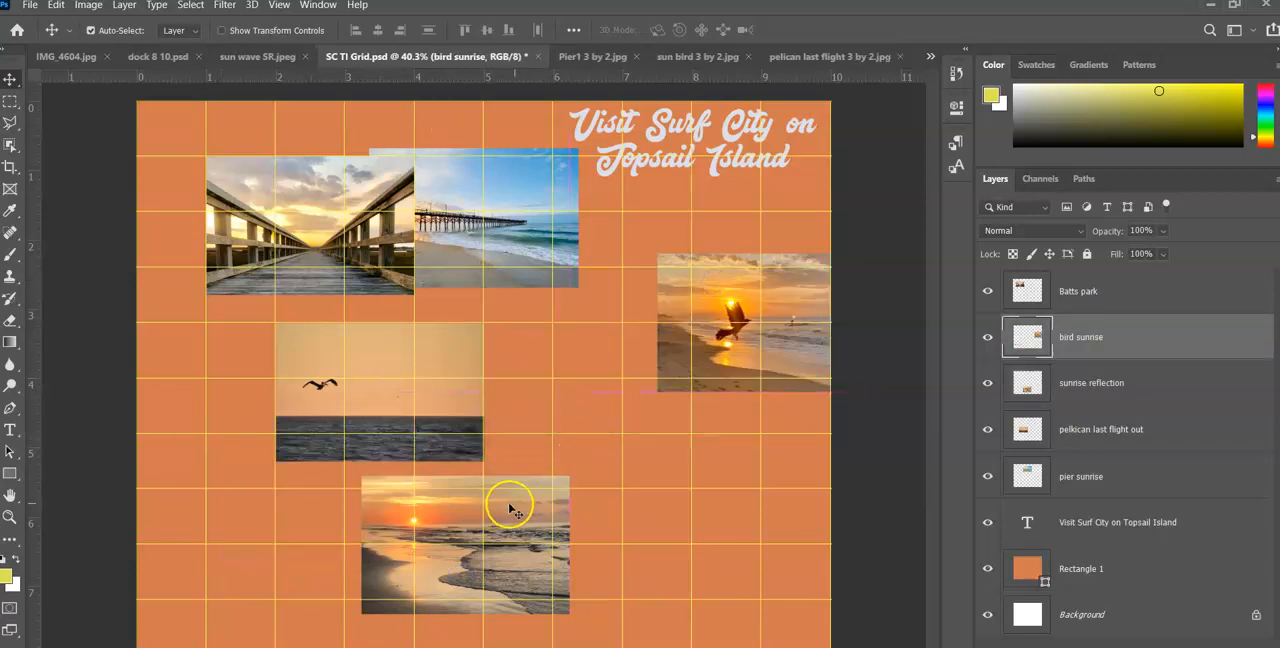
Arrange the bird sunrise photo upper right, sunrise reflection lower left and pelican lower right on the grid, with the pier photo and title centred
click(463, 512)
drag(335, 498, 309, 488)
click(360, 398)
drag(360, 398, 634, 528)
drag(479, 252, 505, 378)
drag(777, 380, 766, 312)
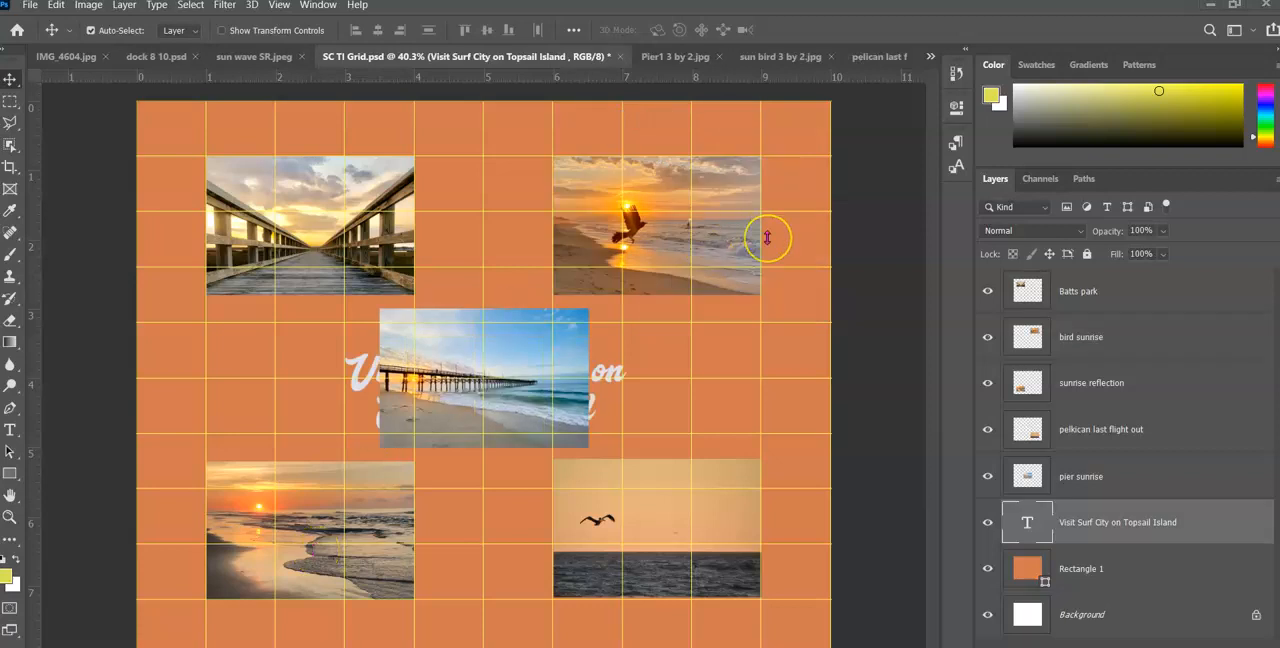
Show the canvas guides together with the grid
click(279, 7)
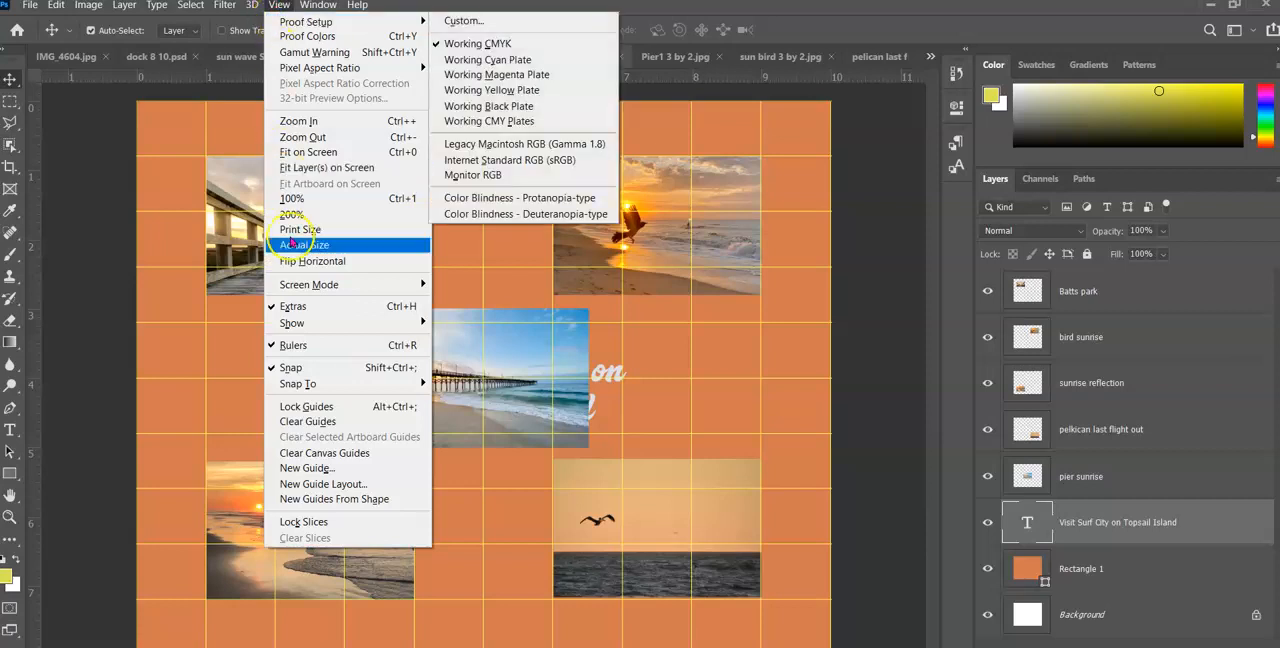
mouse_move(291, 324)
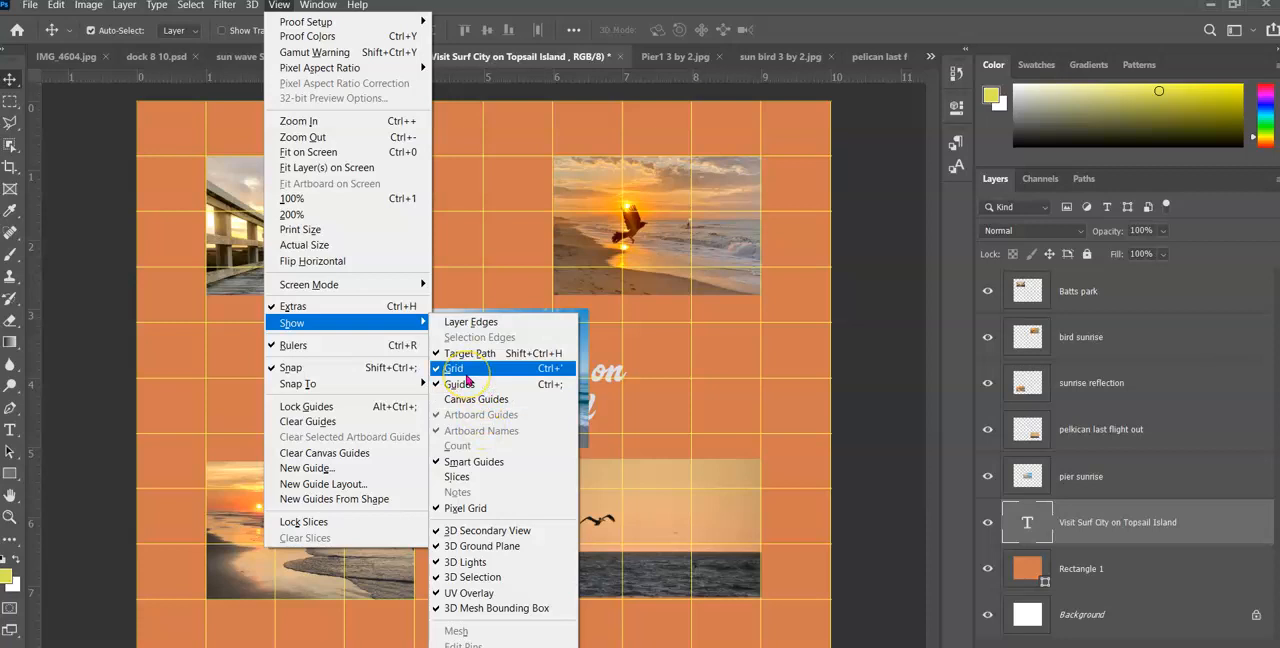
click(474, 388)
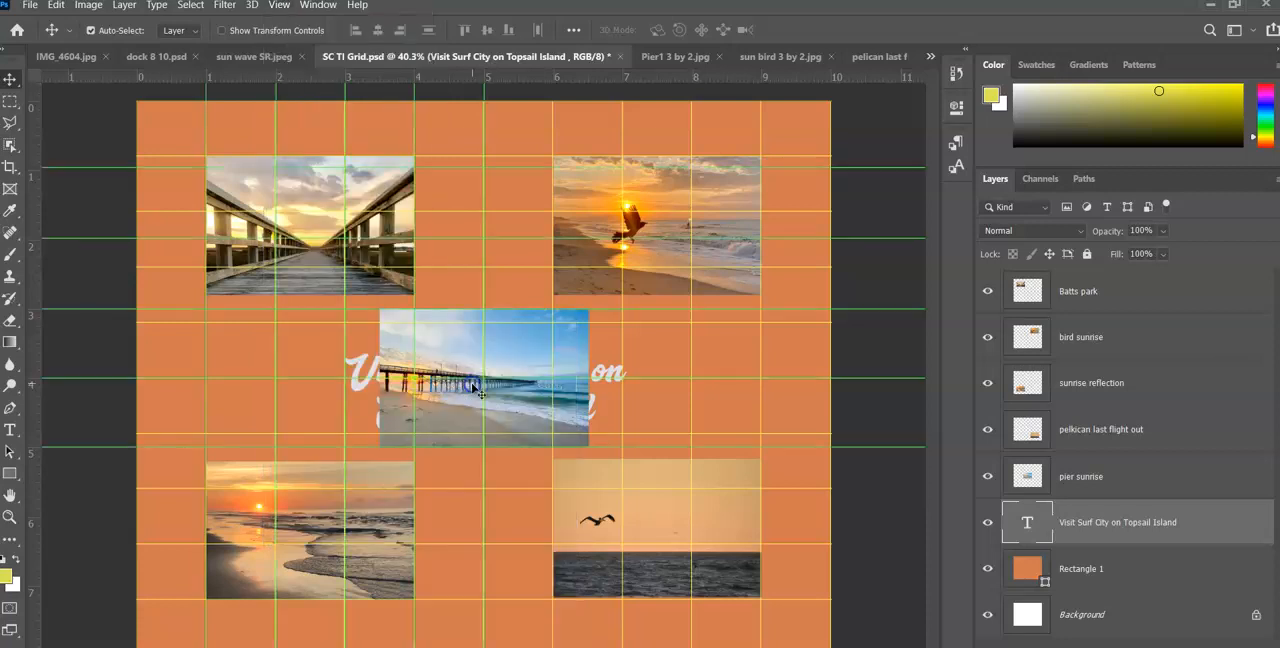
Hide the grid and the guides on the layout
click(274, 8)
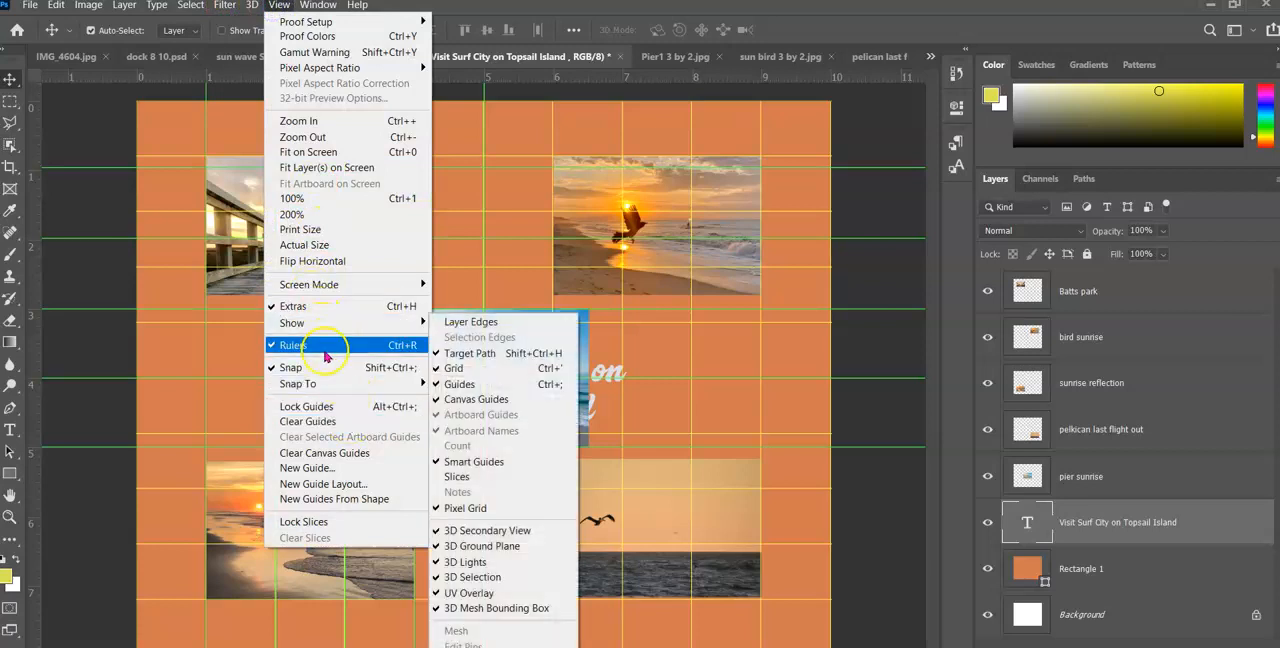
click(454, 367)
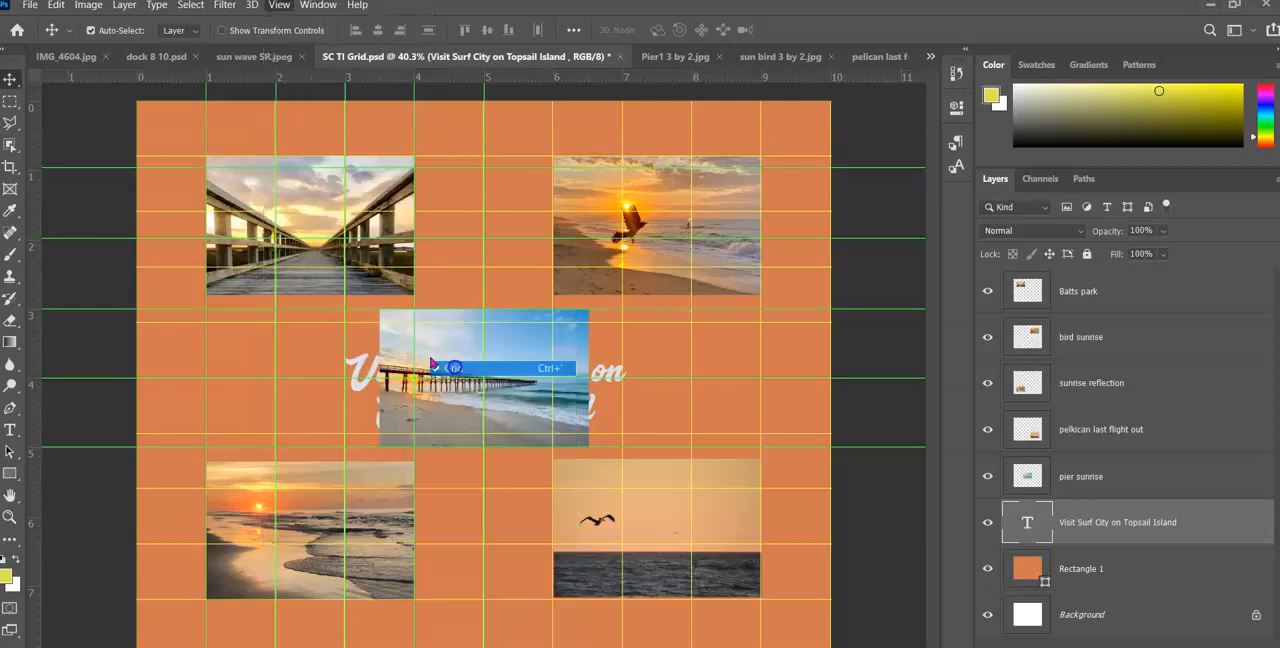
click(282, 8)
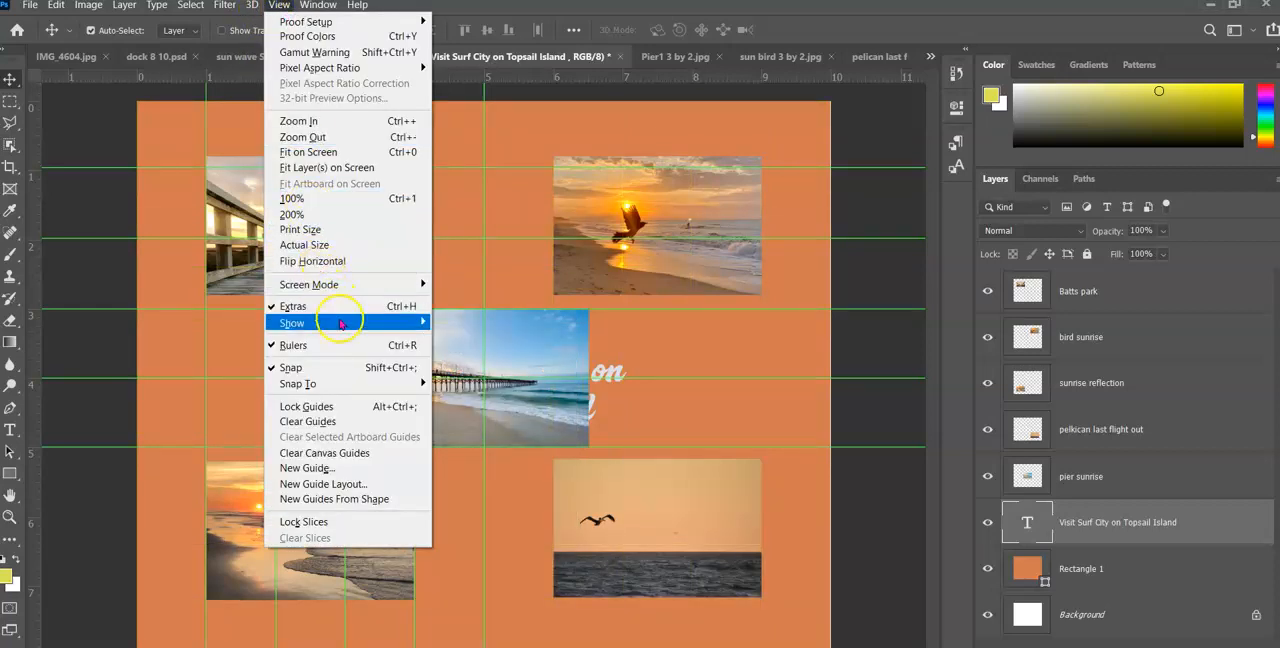
mouse_move(405, 323)
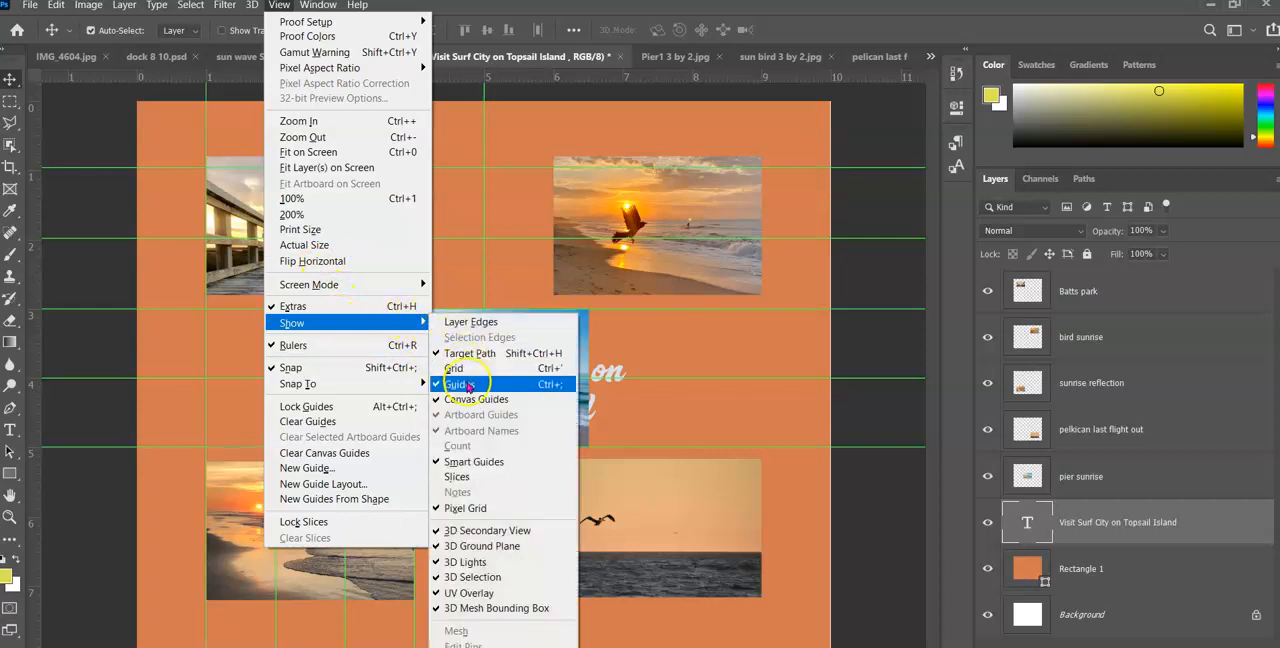
click(466, 385)
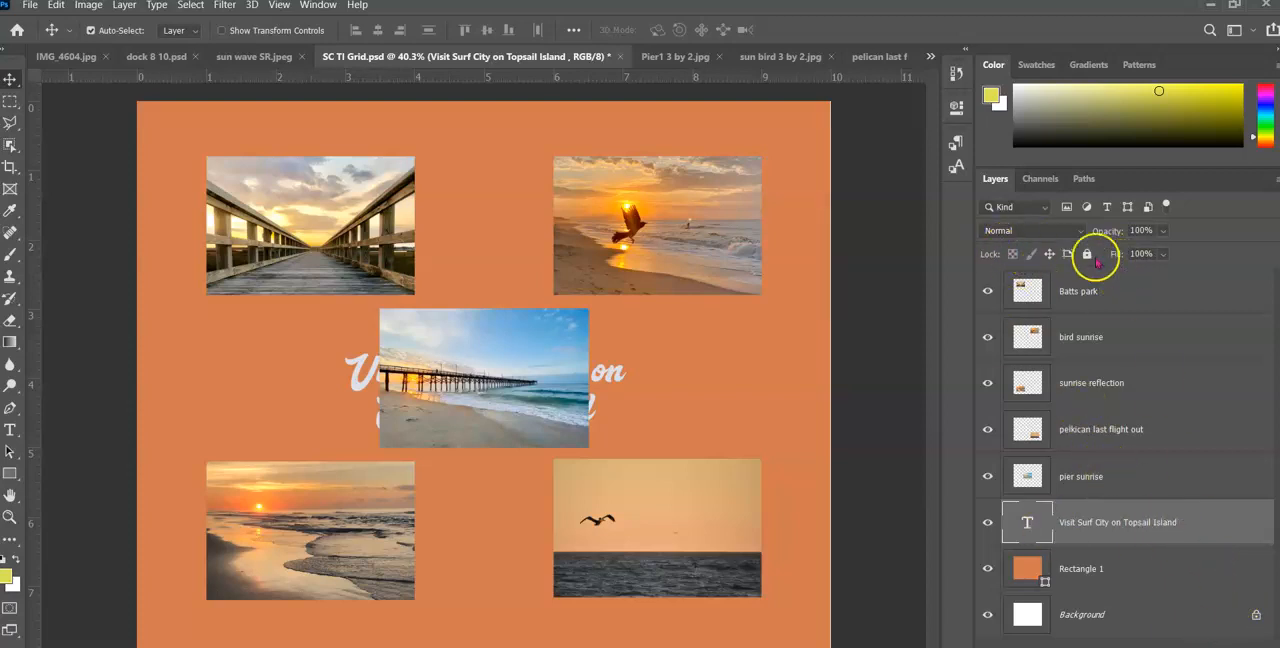
Bring the Visit Surf City on Topsail Island text layer to the top of the stack and move the title to the canvas's upper edge
drag(1199, 534, 1105, 282)
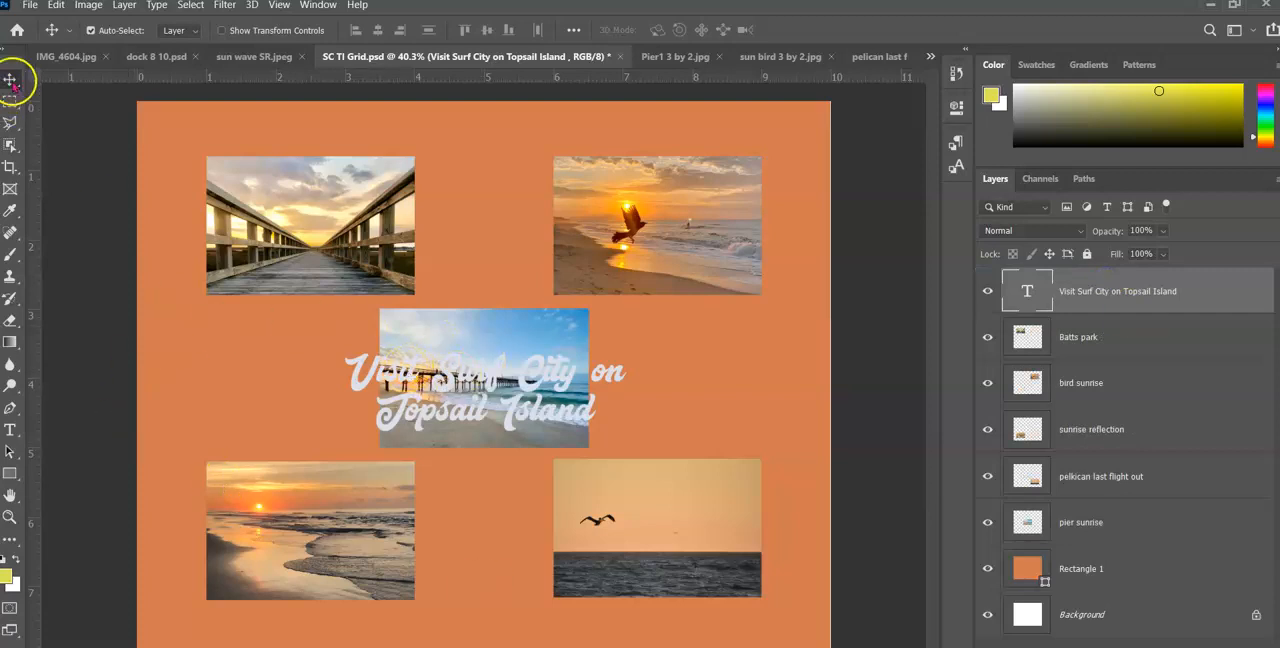
drag(396, 355, 388, 128)
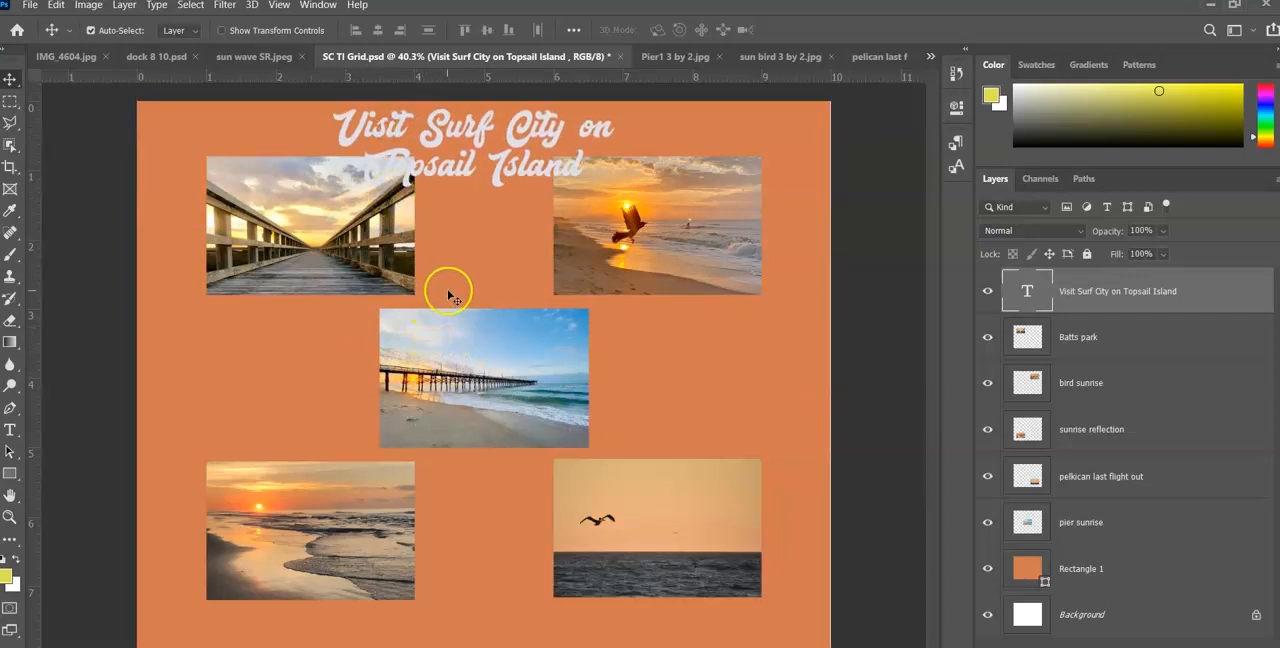
Select the title text and sample the blue sky of the pier photo with the Eyedropper as the foreground color
double_click(355, 118)
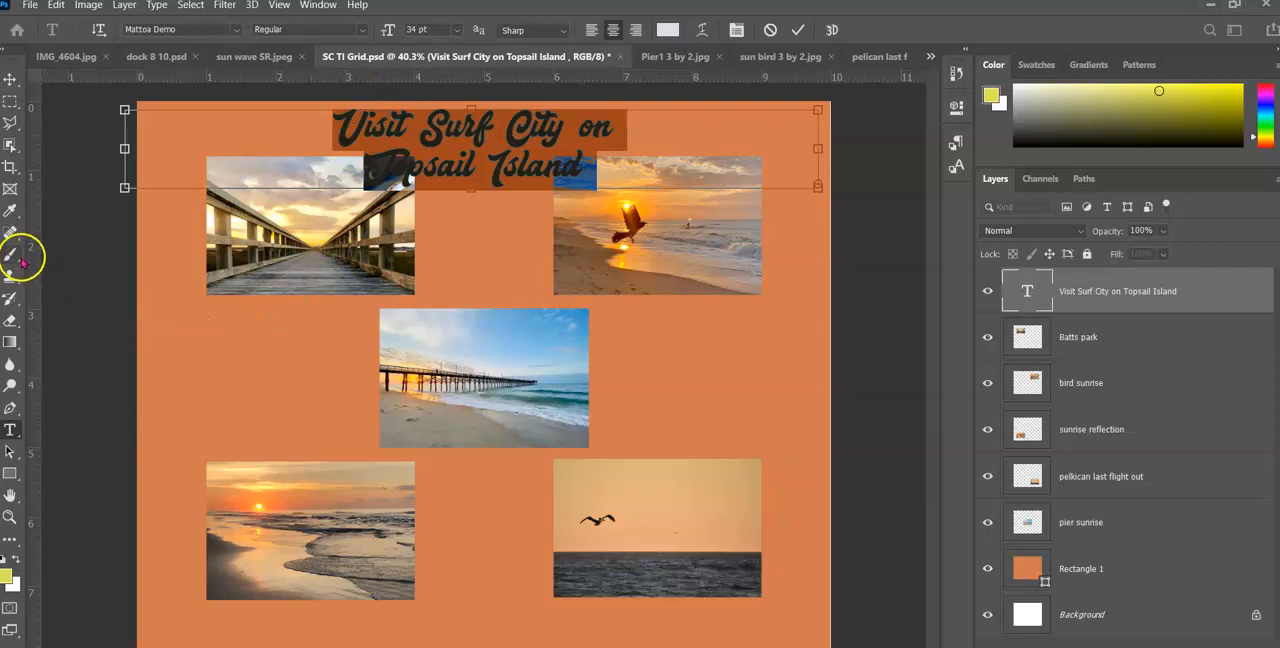
click(12, 211)
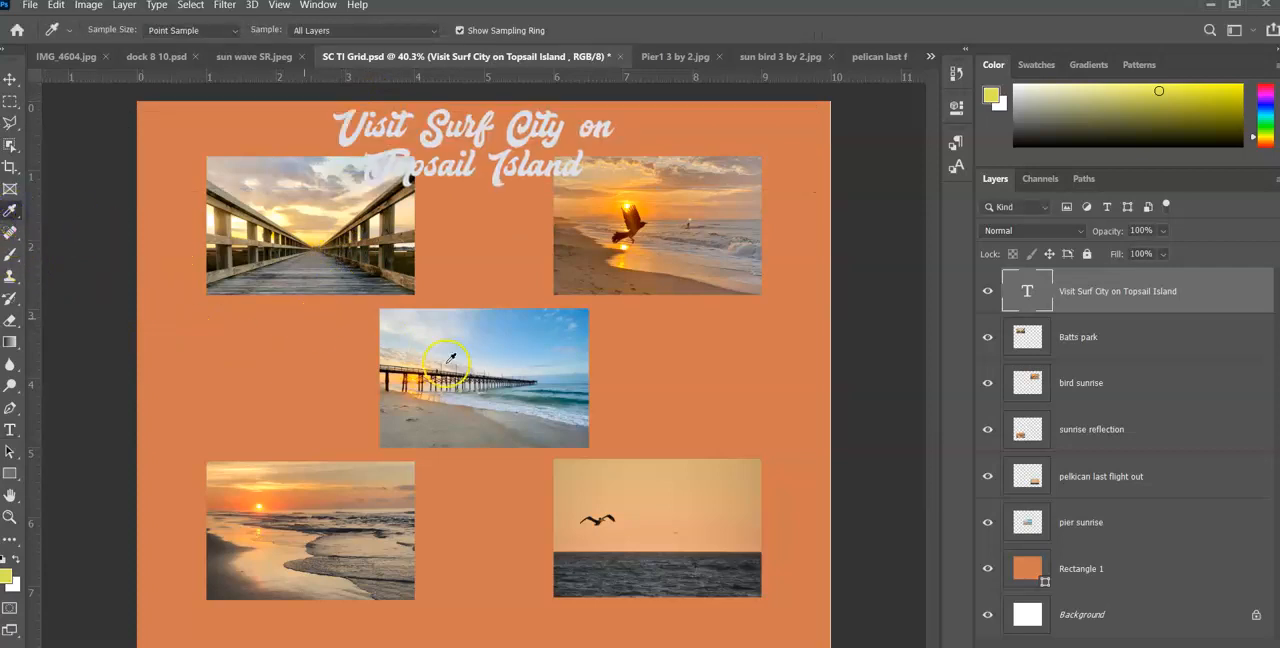
click(557, 340)
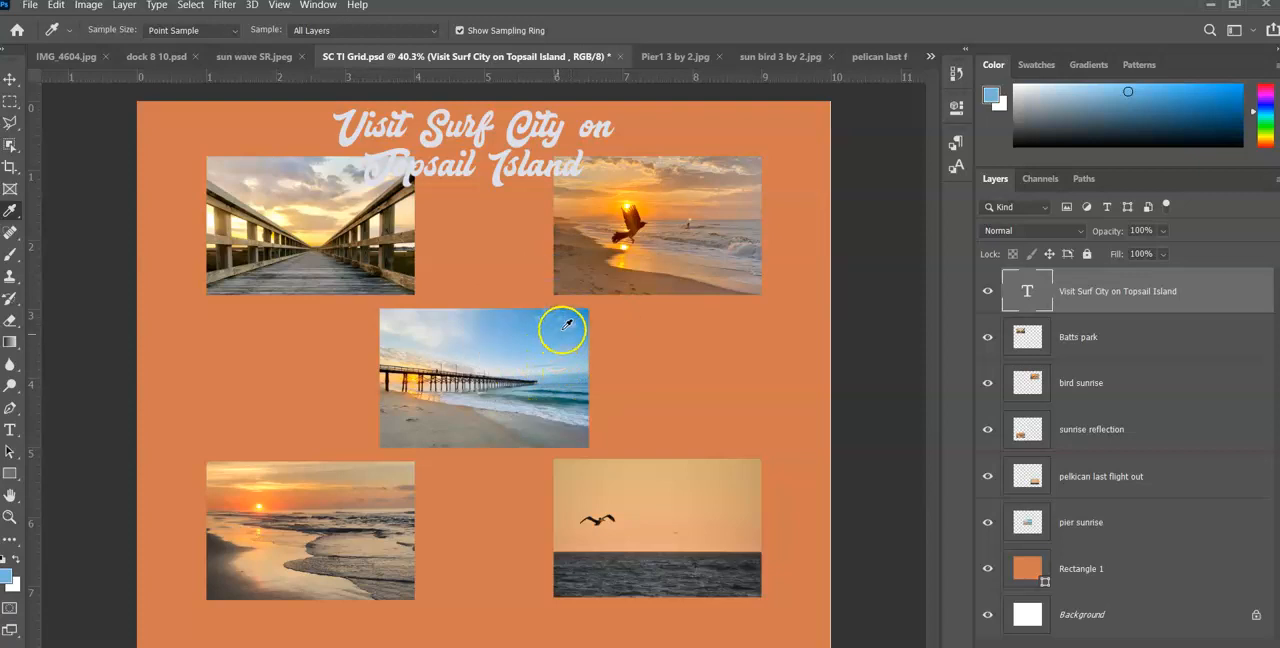
click(563, 339)
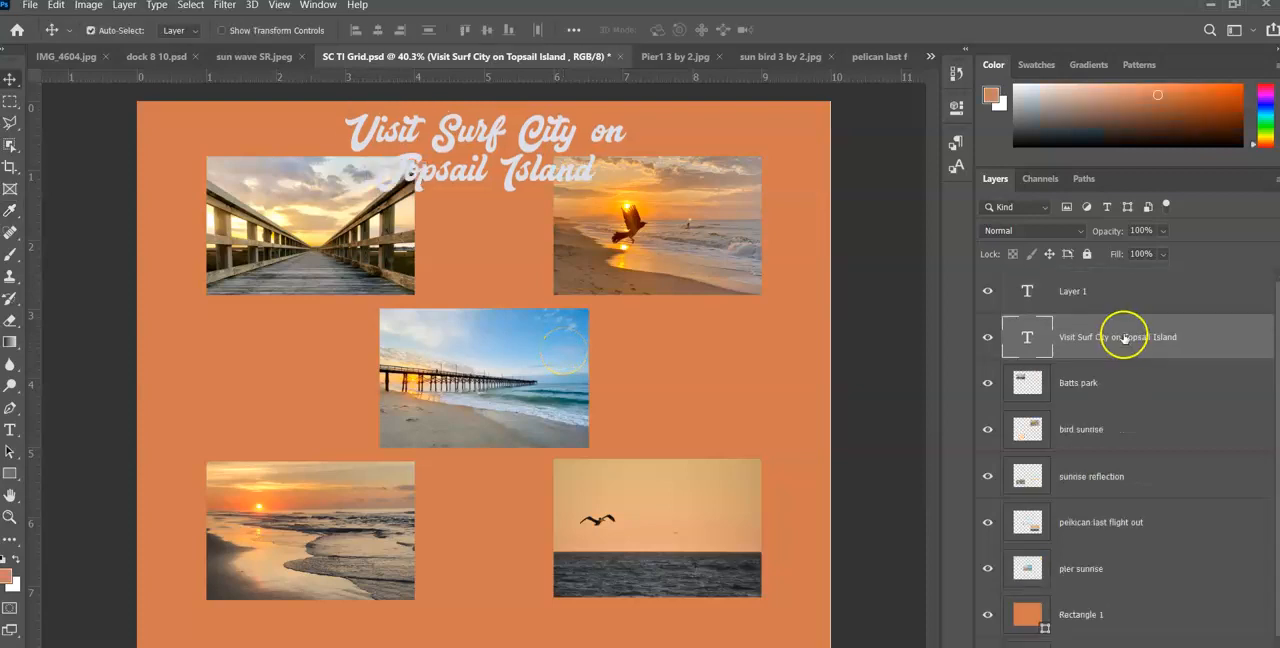
Change the Visit Surf City on Topsail Island title's text color to dark blue 293c90
double_click(1124, 338)
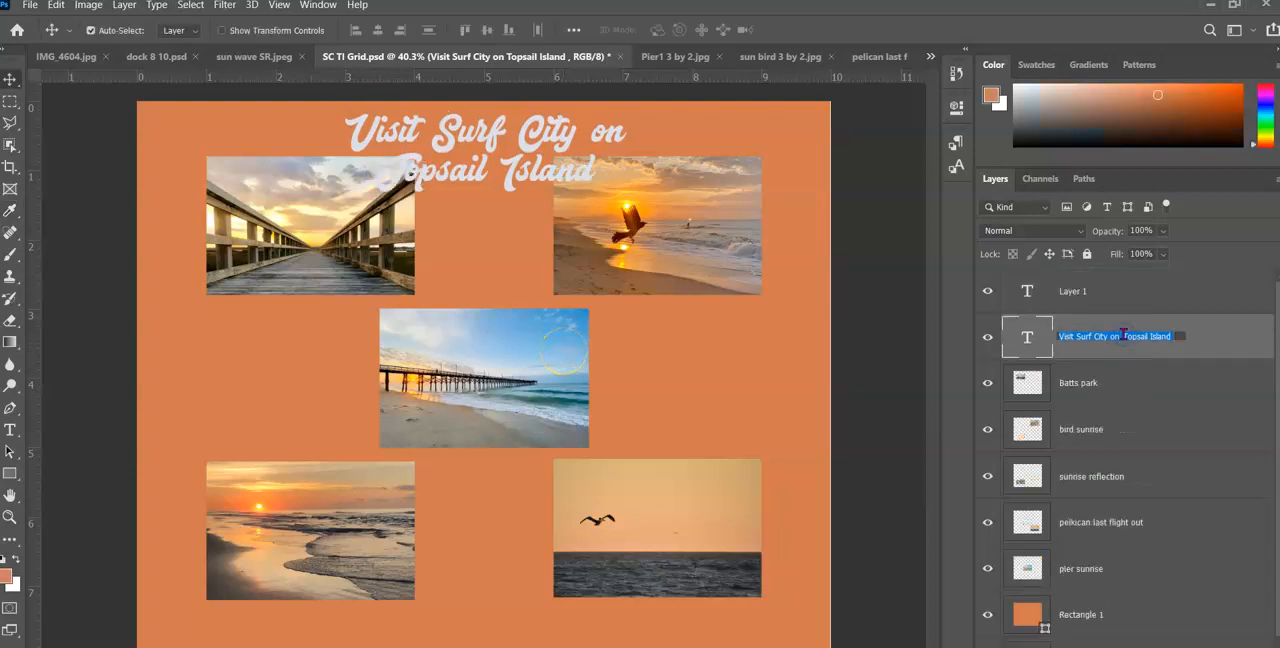
click(10, 430)
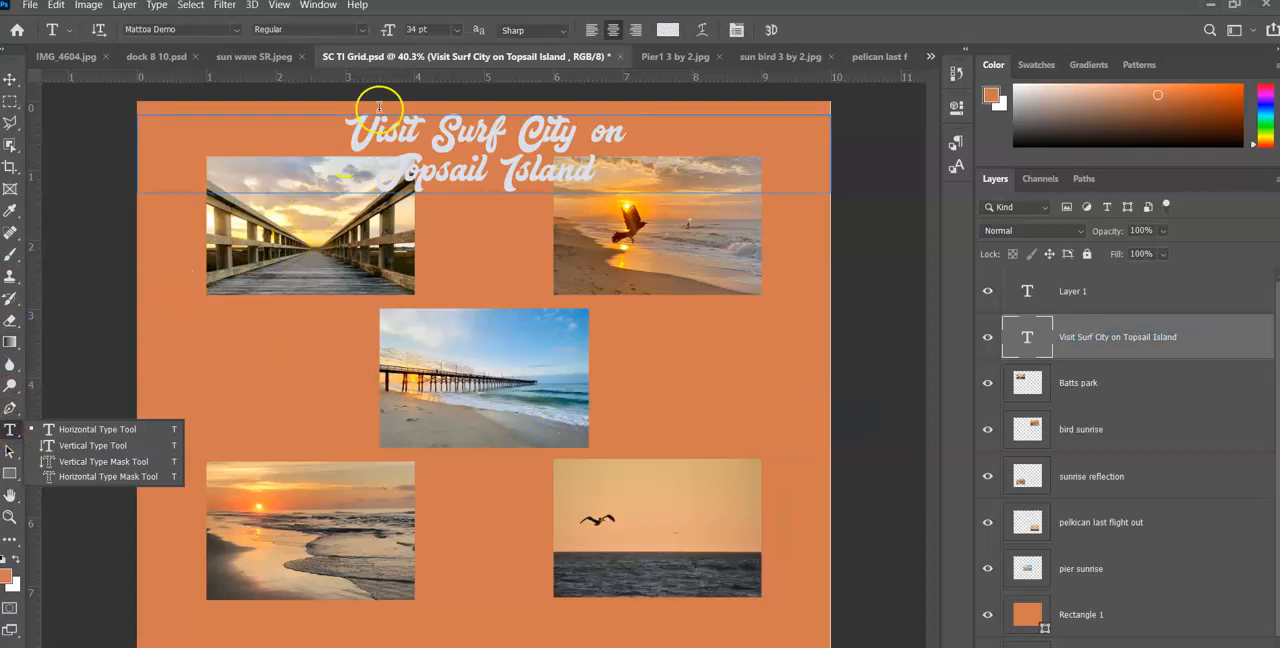
click(668, 30)
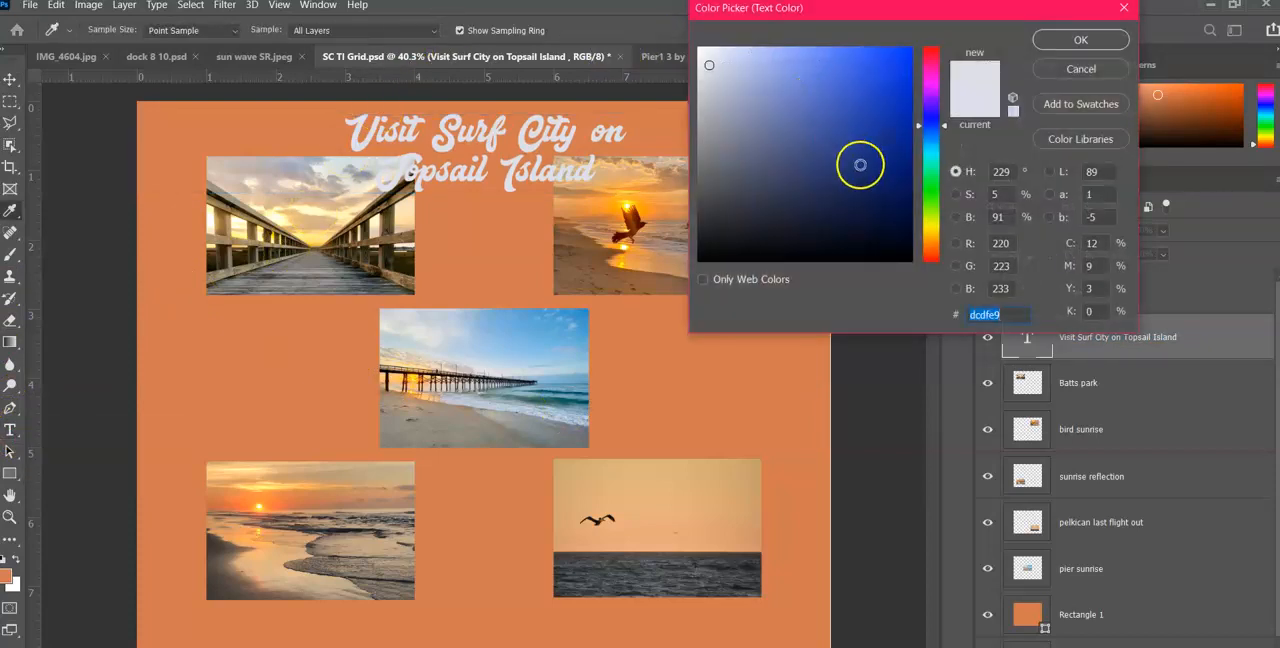
click(852, 140)
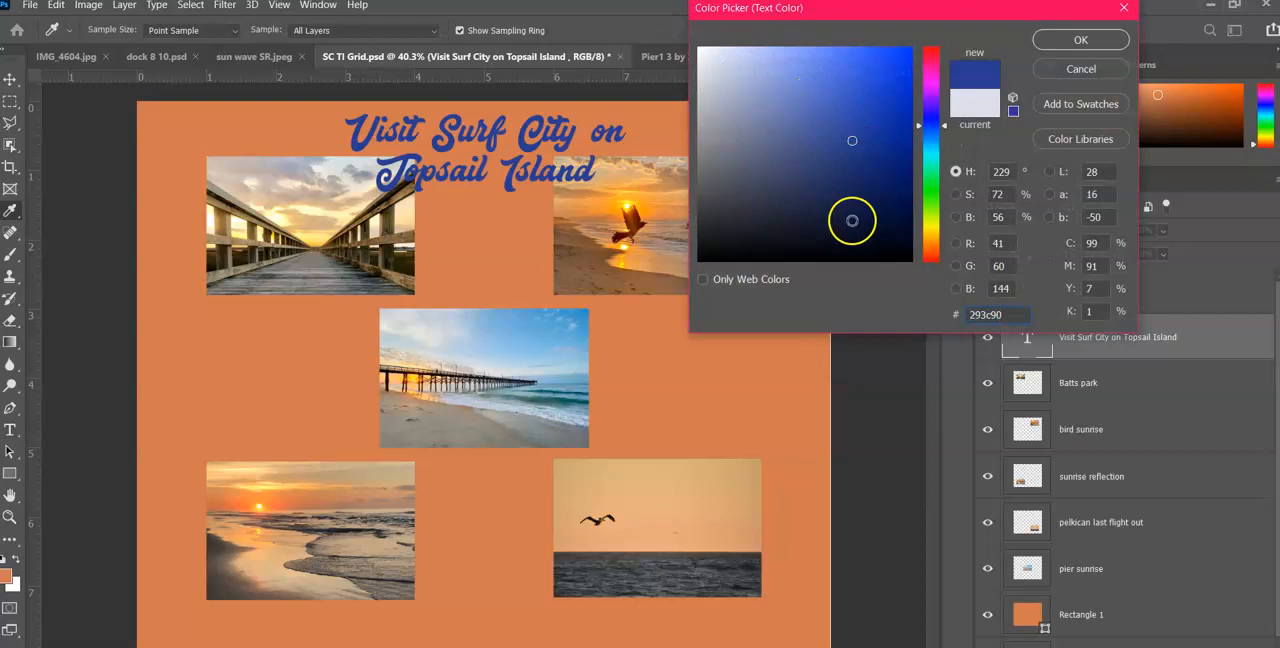
click(1080, 39)
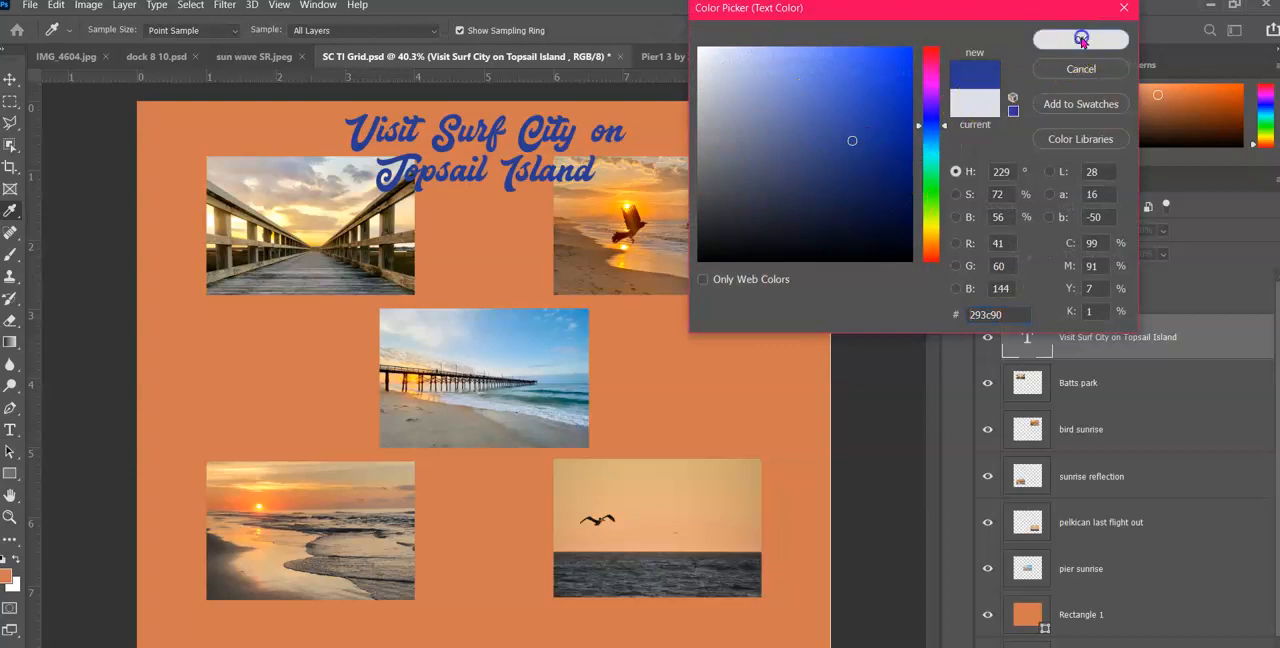
Add a drop shadow to the title layer and set the shadow color to pale pink eadddd
click(1136, 646)
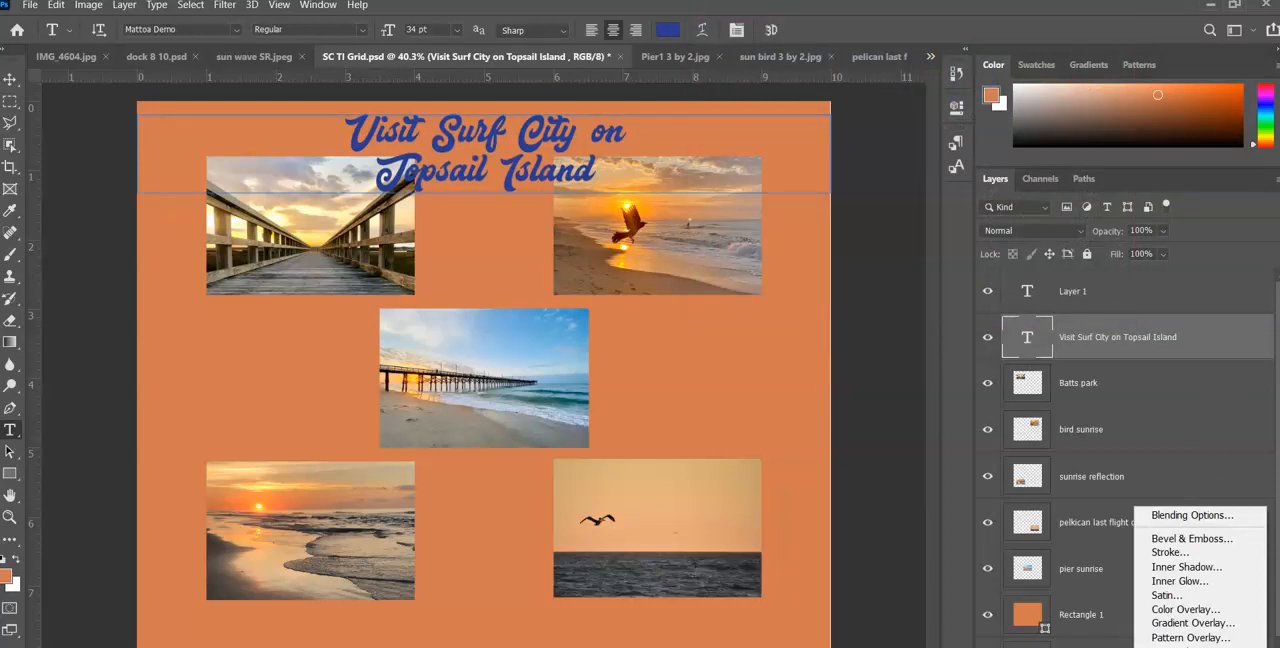
click(1186, 646)
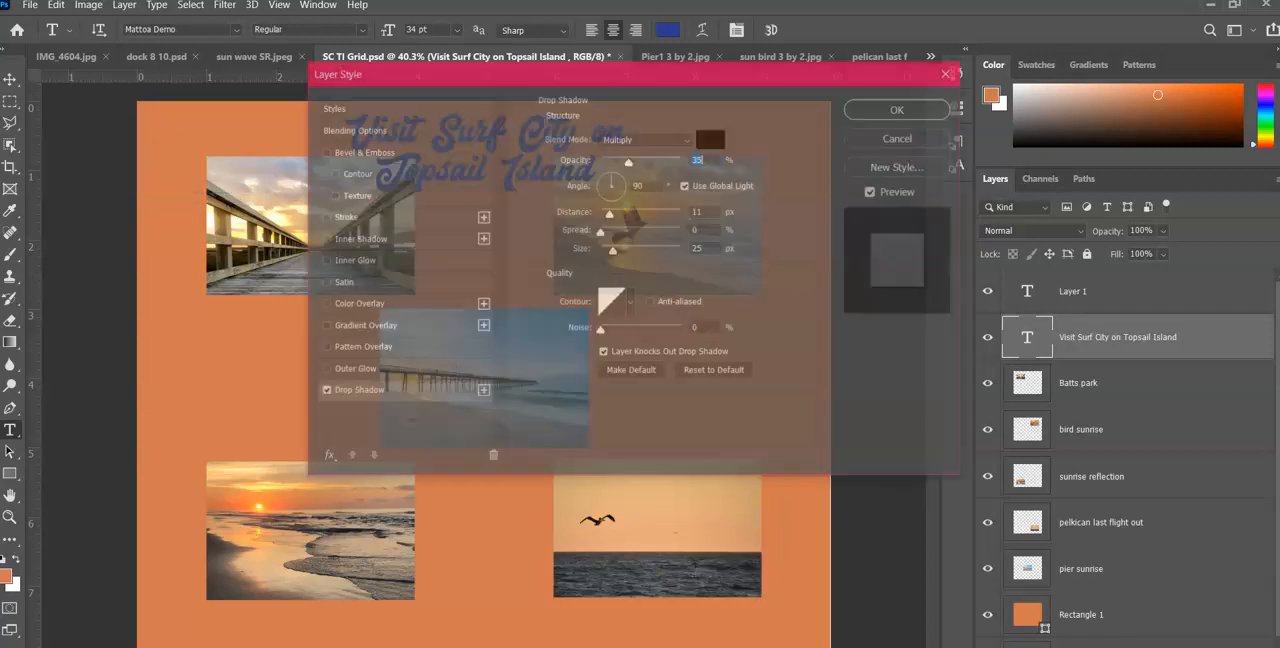
click(709, 138)
click(709, 64)
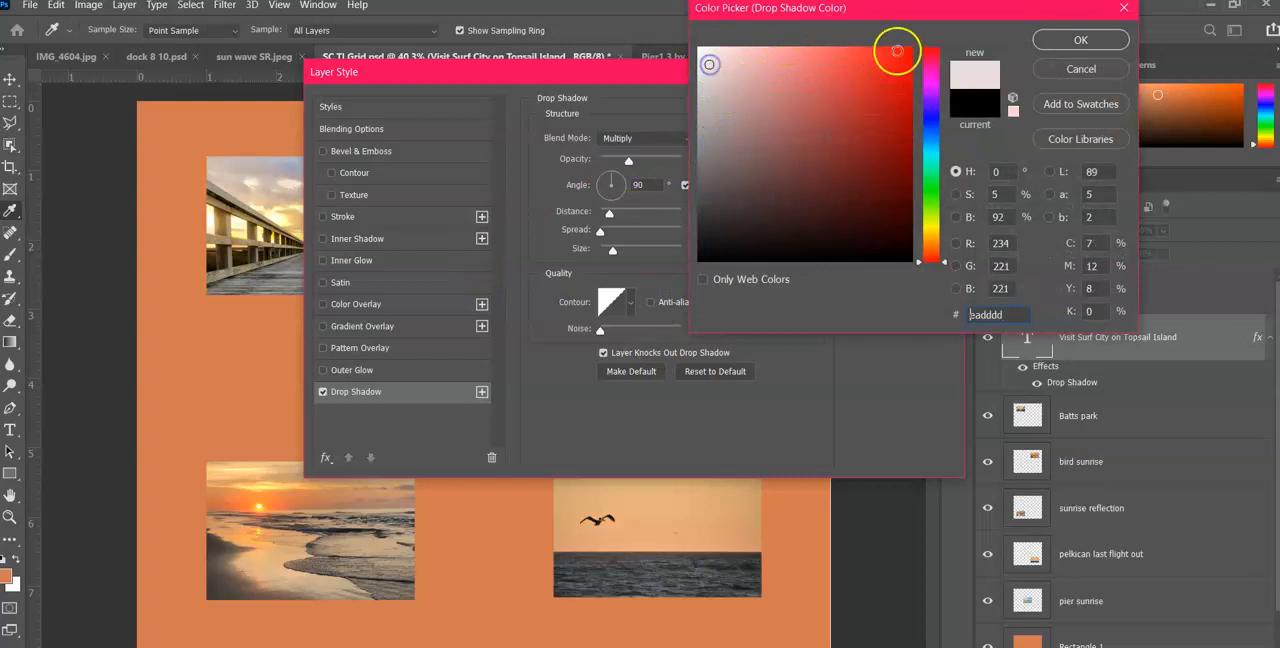
click(1080, 40)
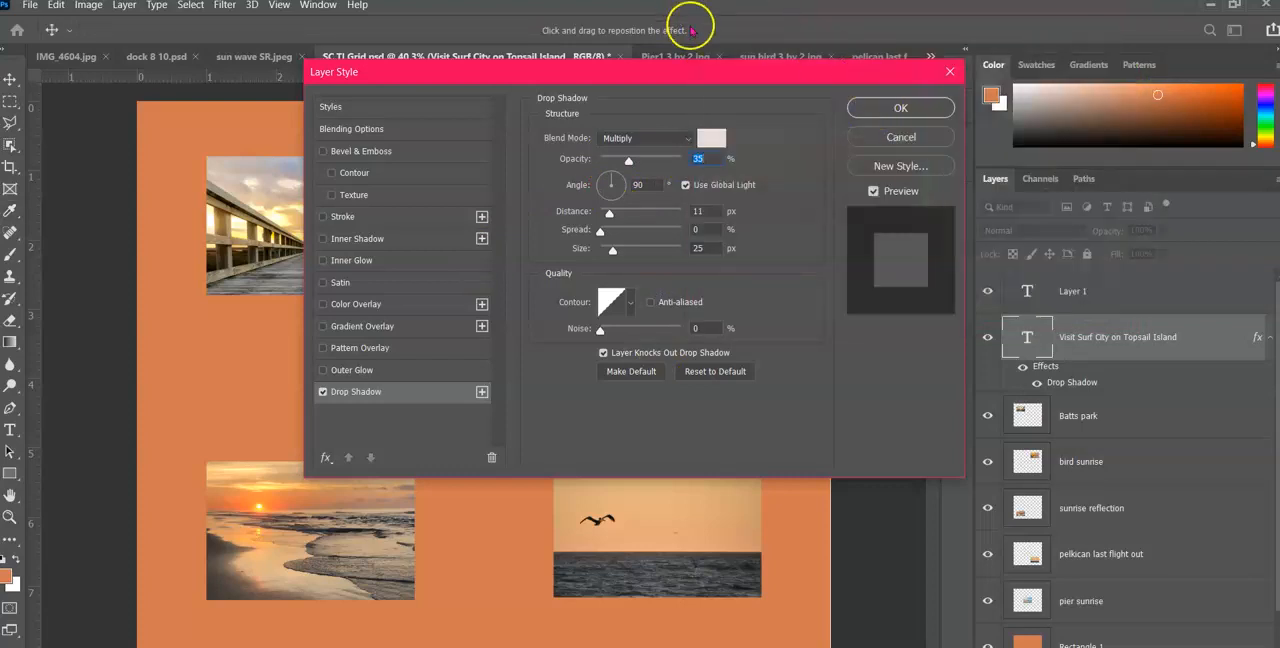
Set the title's drop shadow size to 87 px, increase its distance, and add an outer glow to the lettering
drag(719, 66, 975, 196)
drag(868, 378, 887, 380)
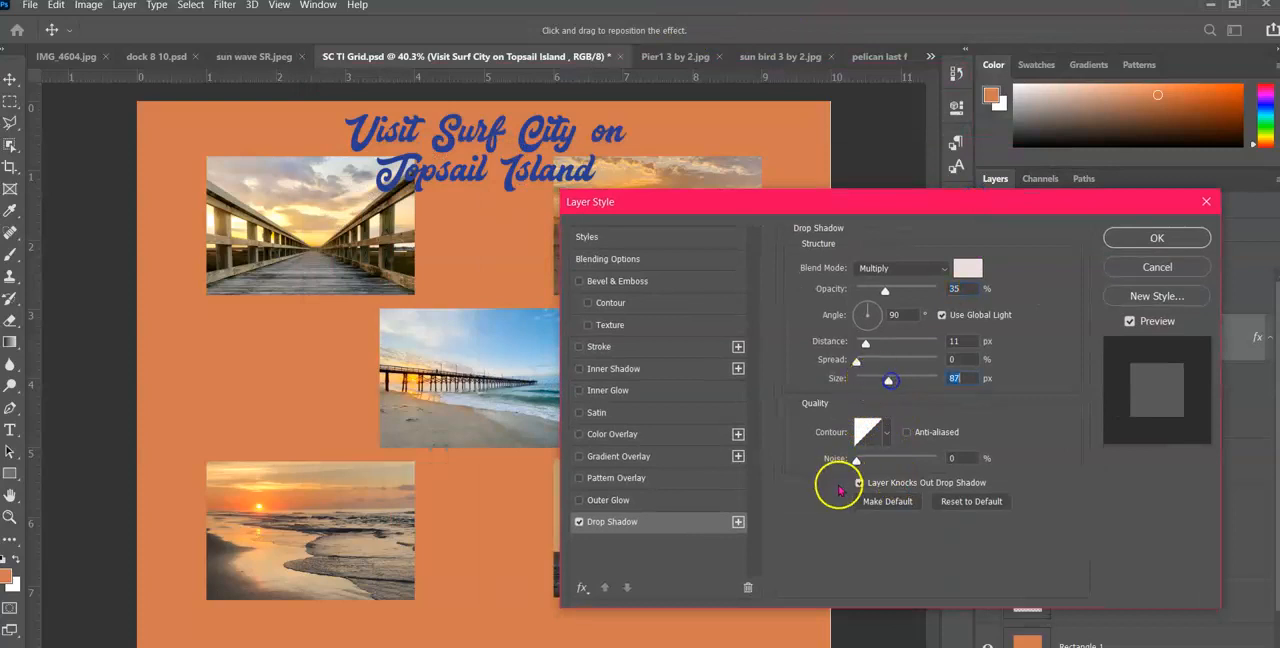
drag(869, 463, 863, 459)
drag(866, 341, 900, 343)
click(1106, 238)
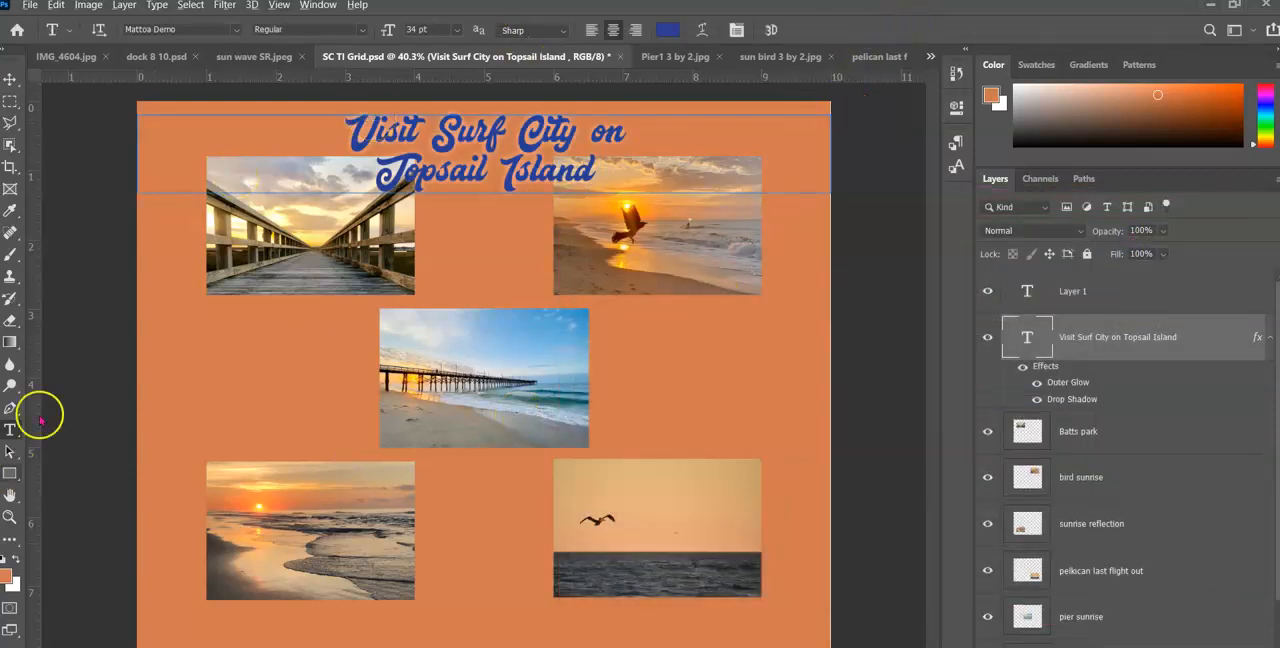
click(9, 79)
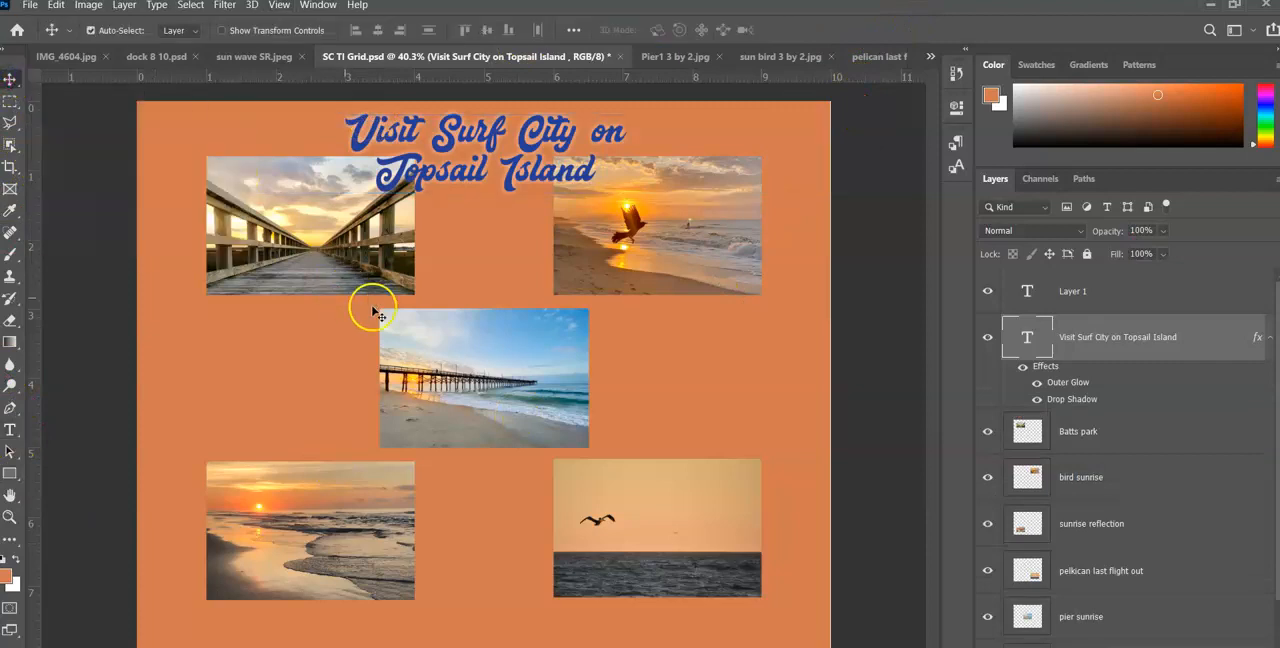
click(278, 6)
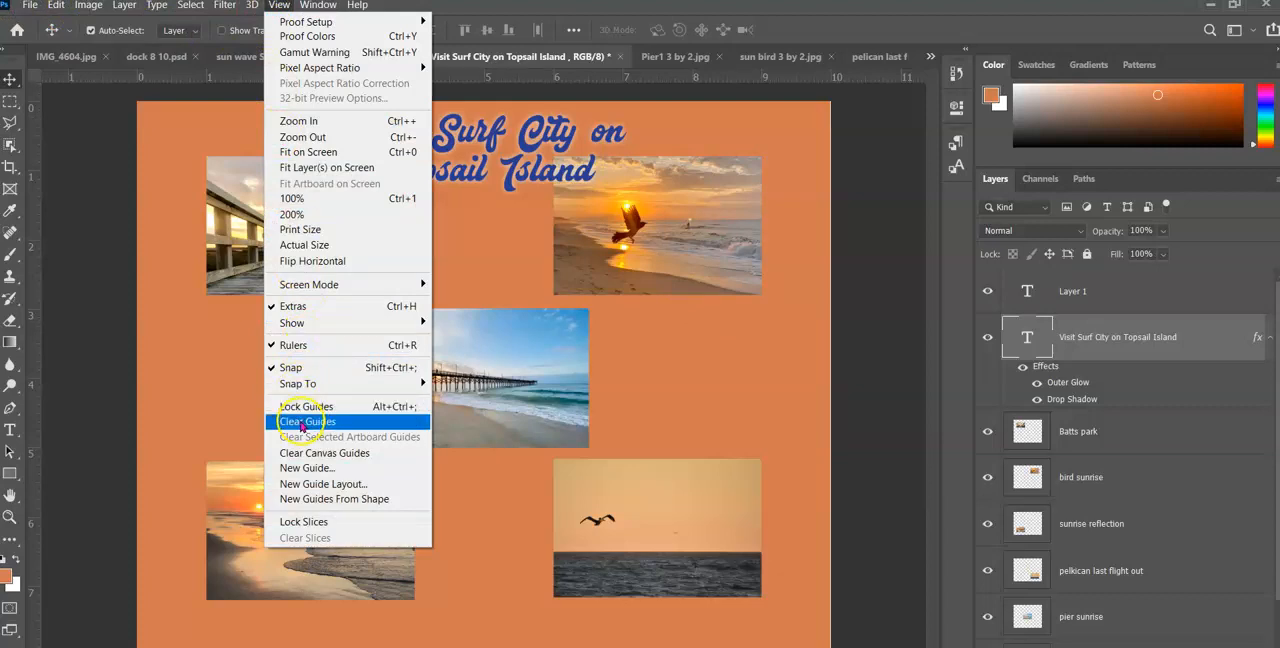
mouse_move(302, 288)
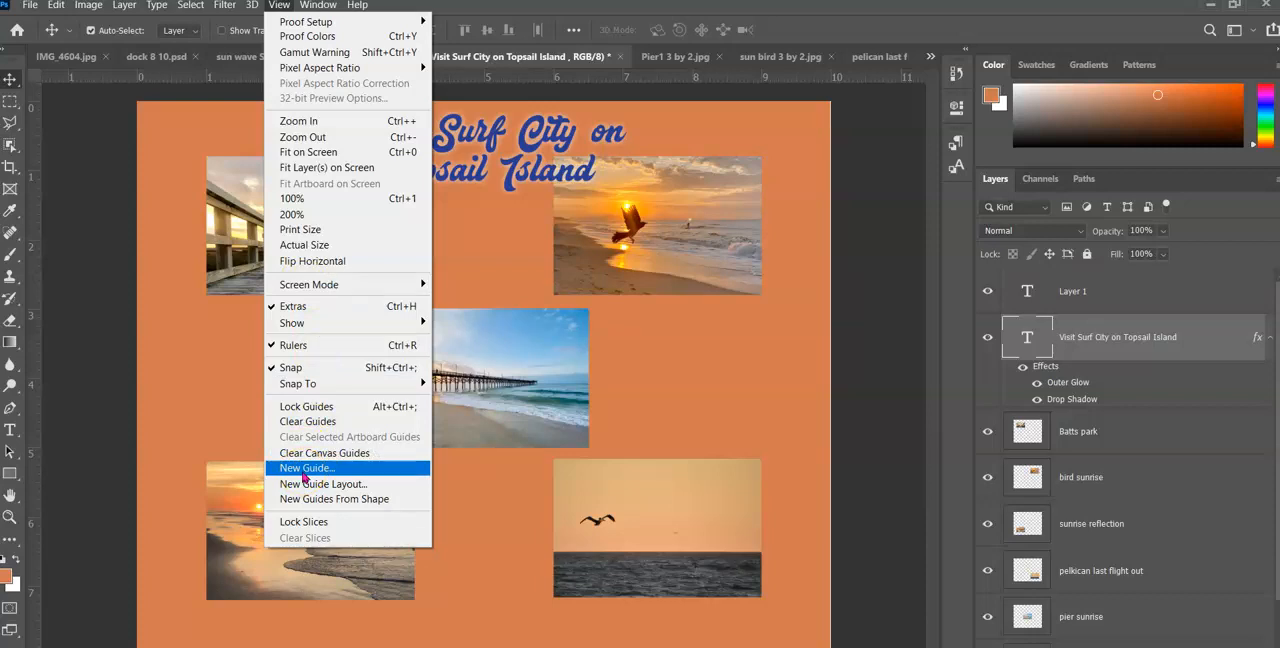
click(298, 485)
click(467, 226)
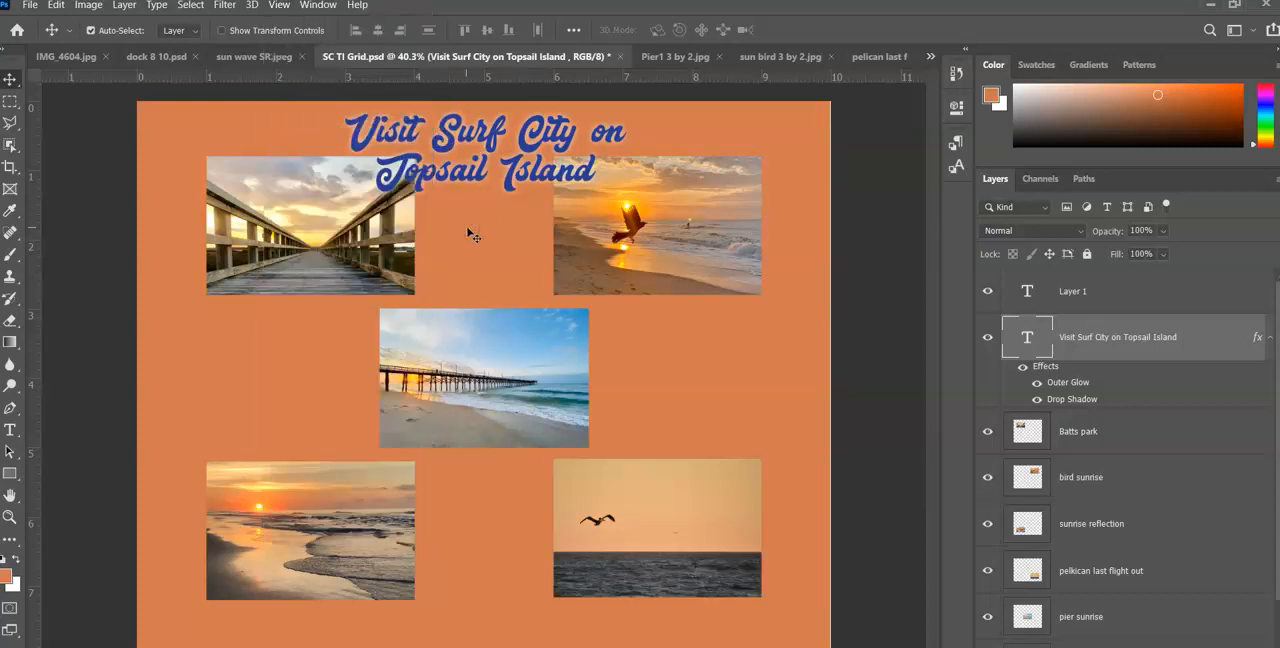